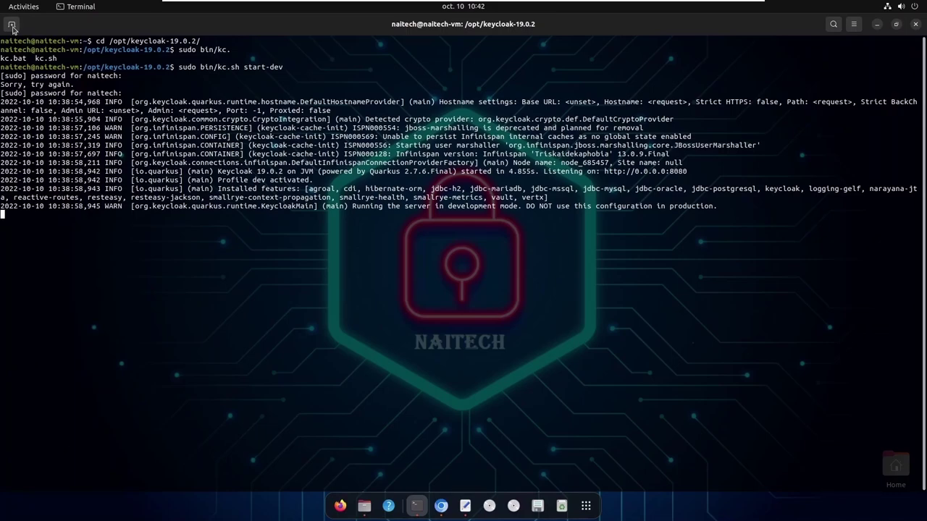
Open a new terminal tab in the home directory and clear the screen
{"action": "left_click", "coordinate": [12, 26]}
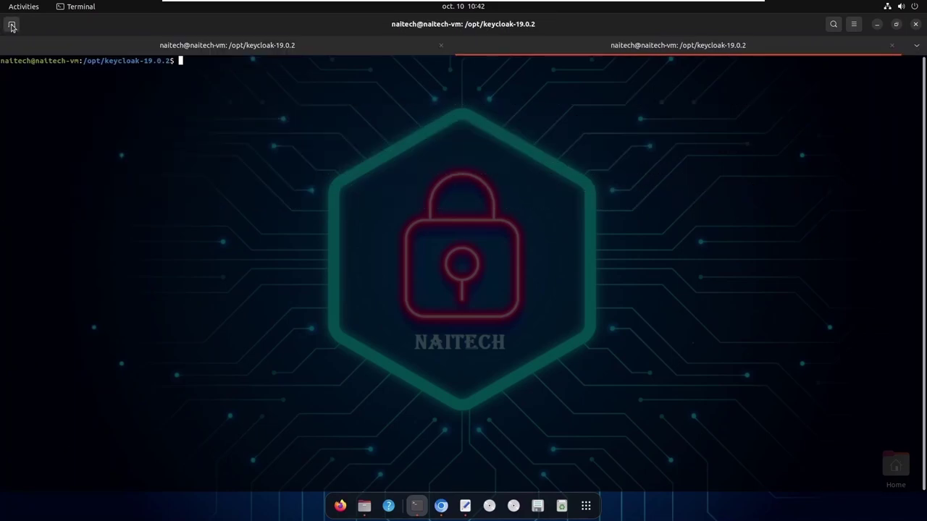
{"action": "type", "text": "cd"}
{"action": "key", "text": "Return"}
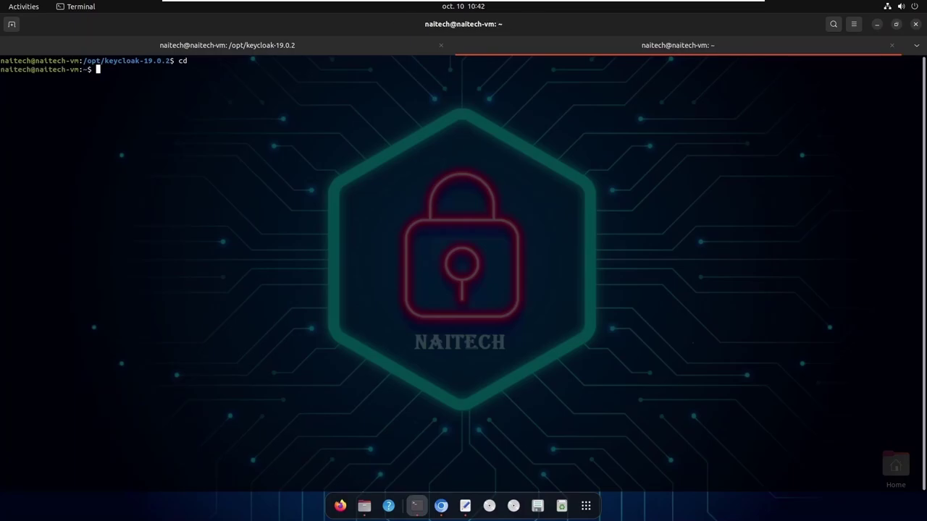
{"action": "type", "text": "clear"}
{"action": "key", "text": "Return"}
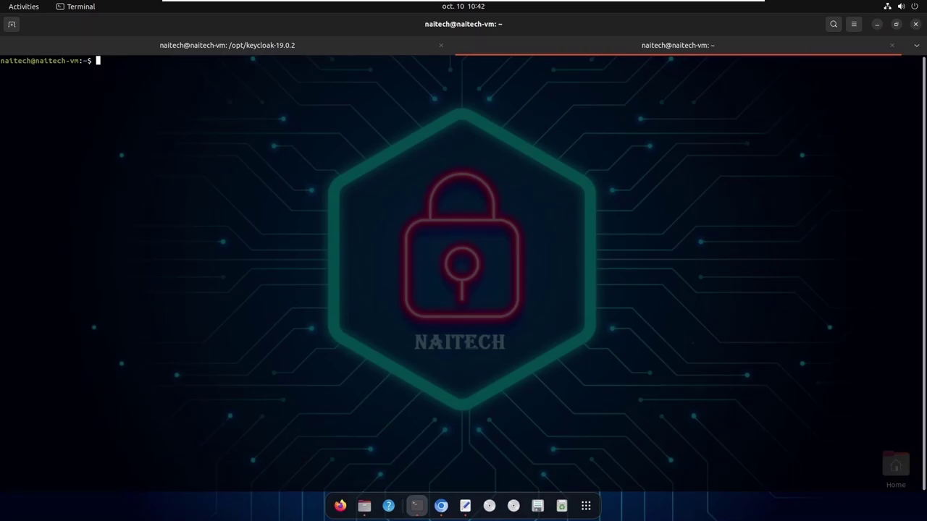
Start the Vault dev server with sudo vault server -dev, entering the sudo password
{"action": "type", "text": "sudo vault server -dev"}
{"action": "key", "text": "Return"}
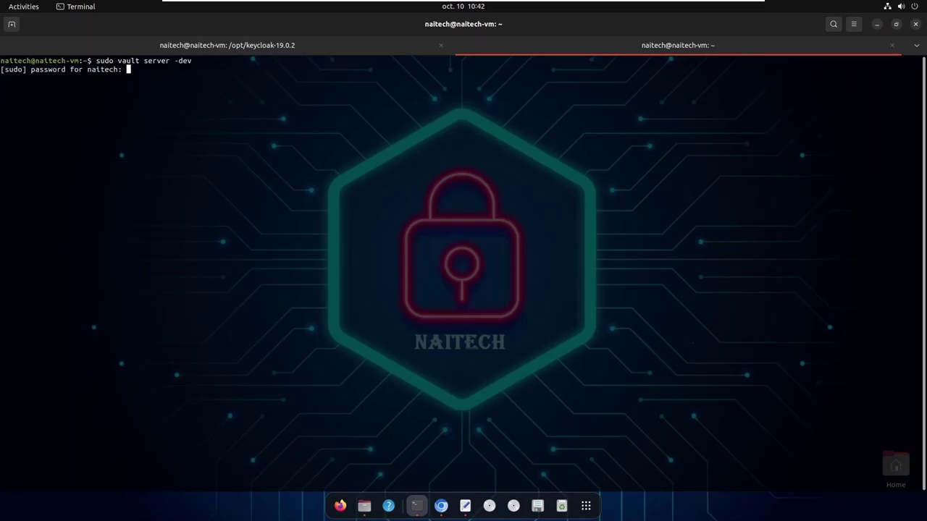
{"action": "key", "text": "Return"}
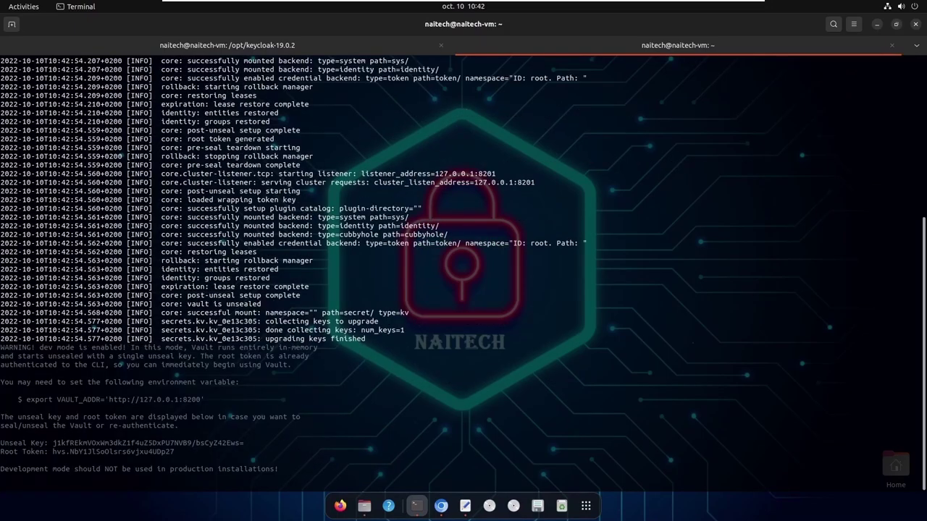
Open the HashiCorp Vault web UI in a new Chromium tab
{"action": "left_click", "coordinate": [441, 505]}
{"action": "left_click", "coordinate": [130, 39]}
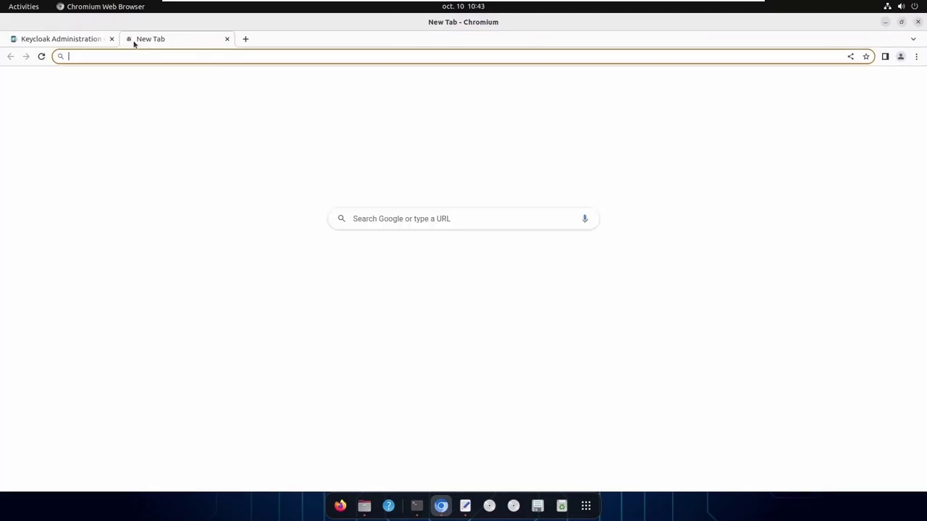
{"action": "left_click", "coordinate": [354, 261]}
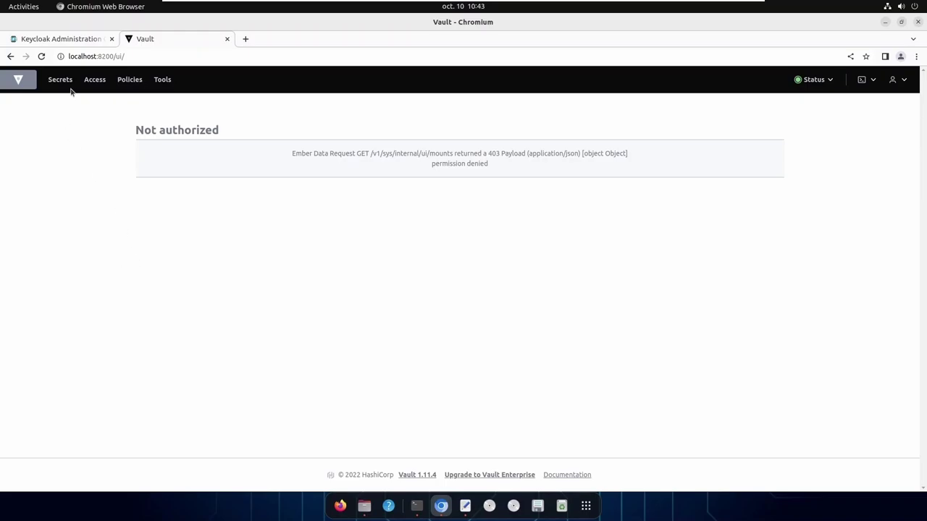
View Vault's Access Policies page, then go back to the Keycloak Administration tab
{"action": "left_click", "coordinate": [94, 82]}
{"action": "left_click", "coordinate": [130, 81]}
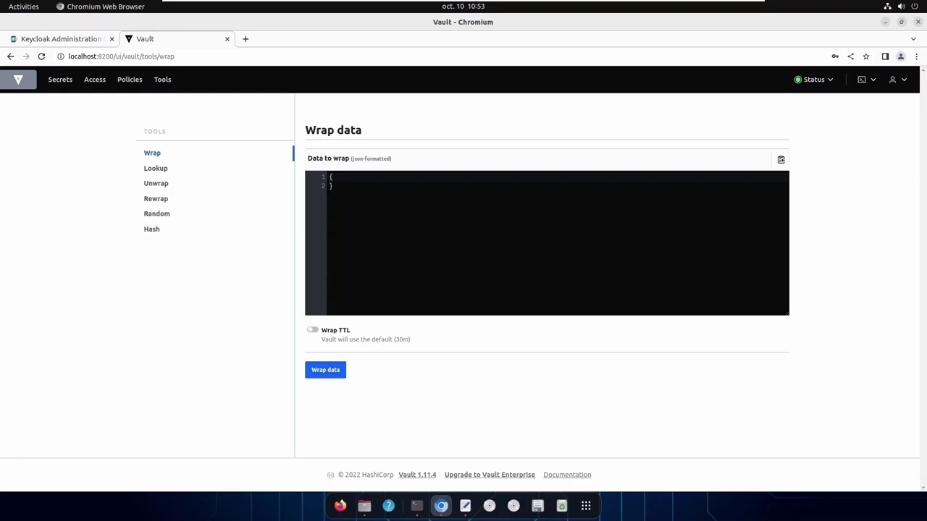
{"action": "left_click", "coordinate": [43, 40]}
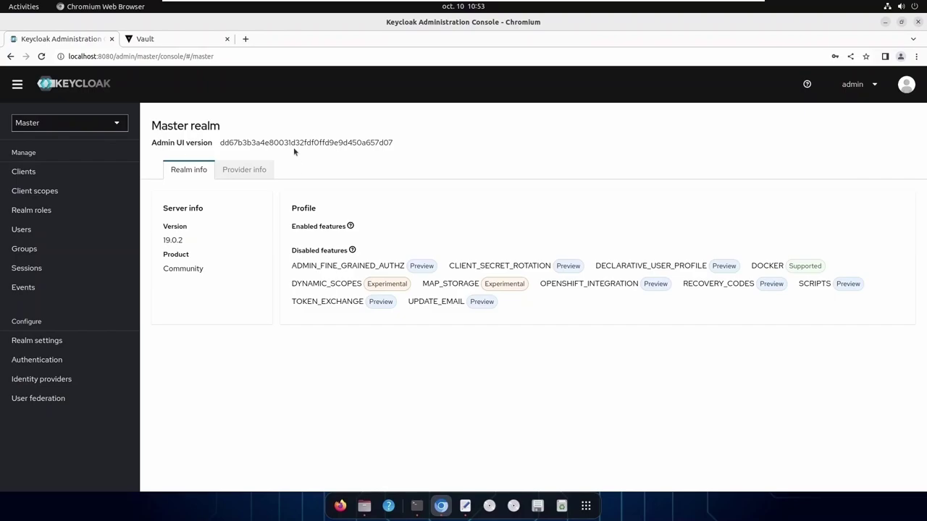
Switch to the Naitech realm and start creating a new client
{"action": "left_click", "coordinate": [116, 127]}
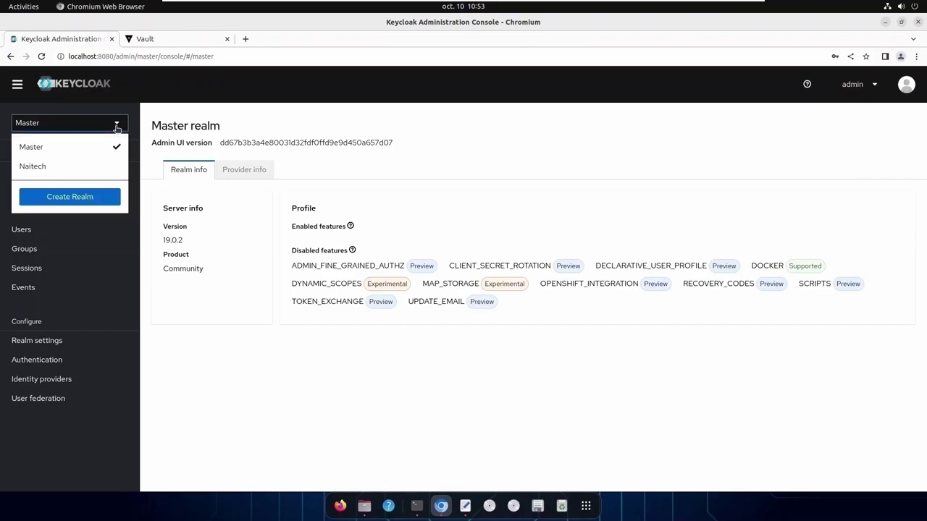
{"action": "left_click", "coordinate": [81, 171]}
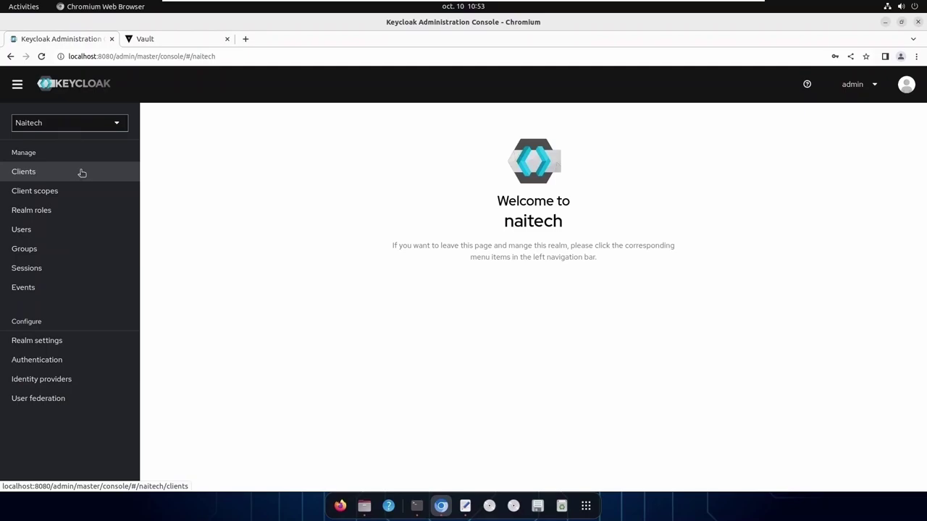
{"action": "left_click", "coordinate": [39, 174]}
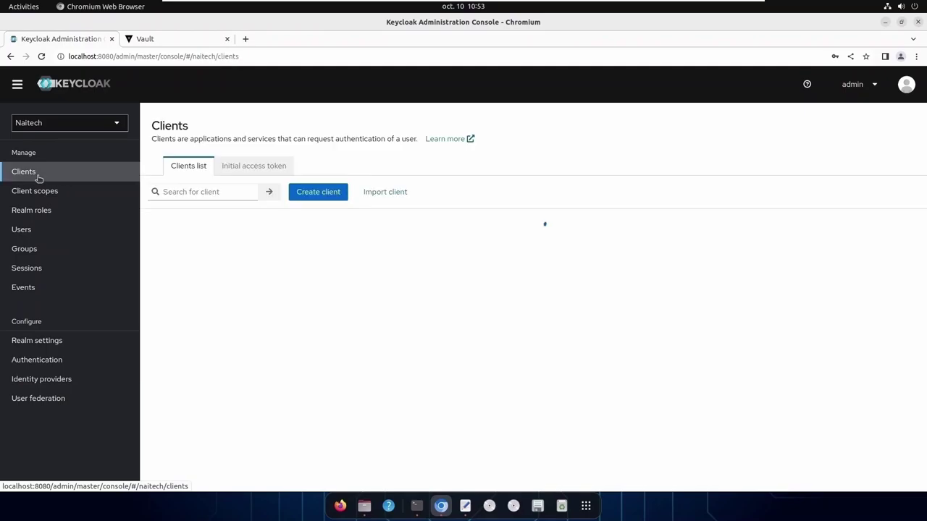
{"action": "left_click", "coordinate": [317, 194]}
Give the OpenID Connect client the Client ID and Name naitech-vault-demo
{"action": "left_click", "coordinate": [431, 229]}
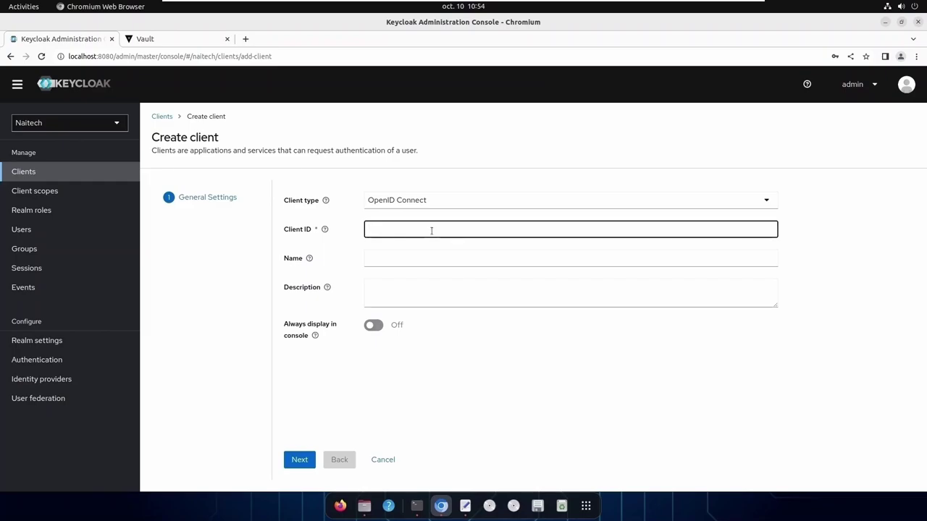
{"action": "type", "text": "naitech-vault-demo"}
{"action": "key", "text": "Tab"}
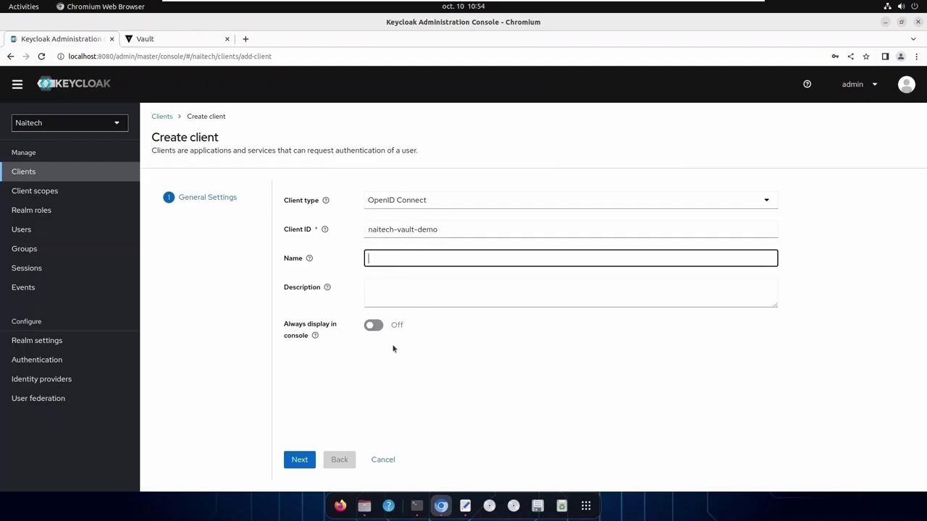
{"action": "left_click_drag", "start_coordinate": [439, 231], "coordinate": [358, 235]}
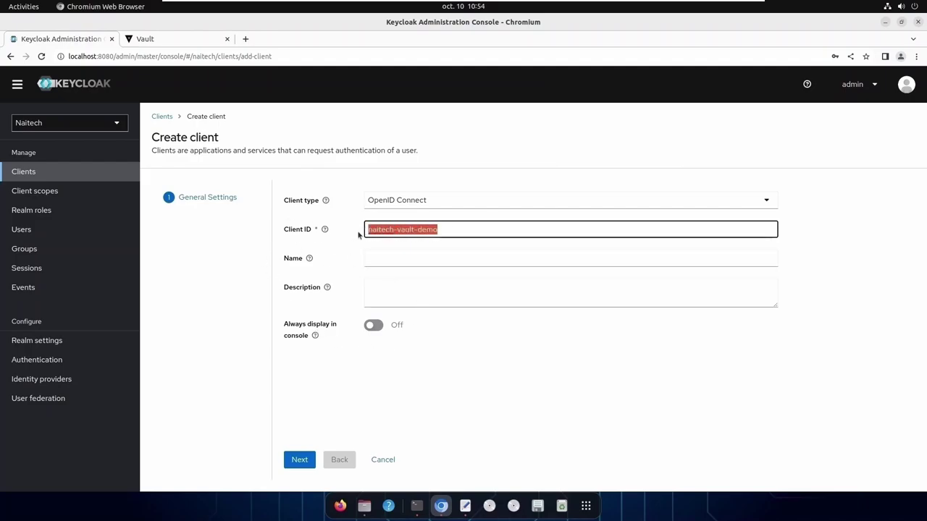
{"action": "key", "text": "ctrl+c"}
{"action": "left_click", "coordinate": [391, 259]}
{"action": "key", "text": "ctrl+v"}
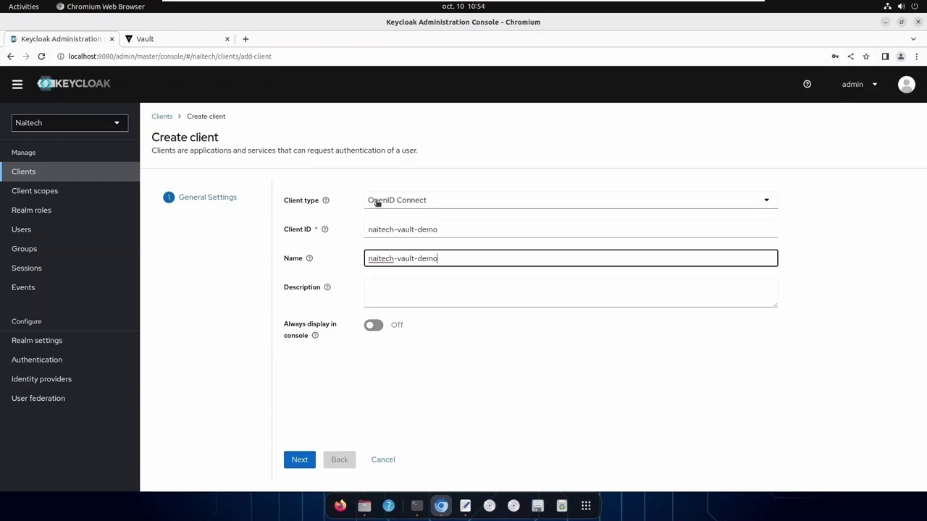
{"action": "left_click", "coordinate": [428, 202]}
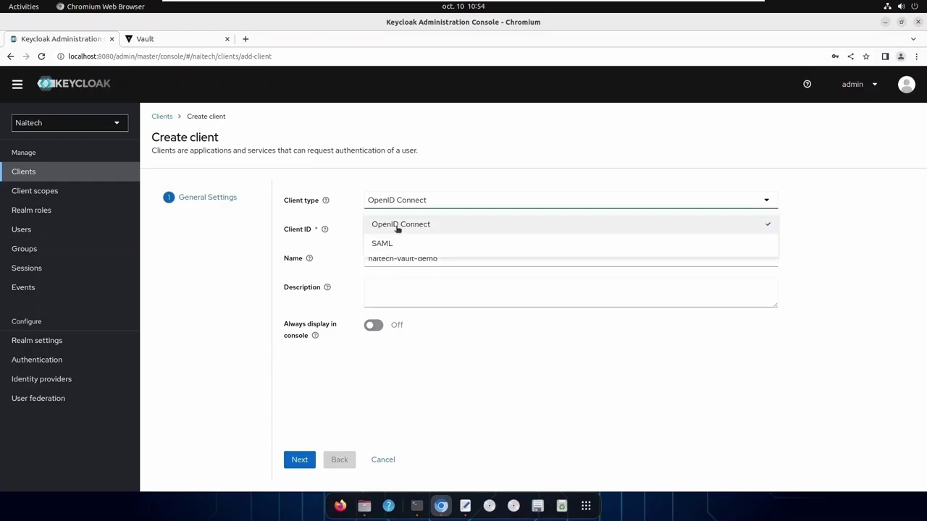
{"action": "left_click", "coordinate": [398, 226]}
Turn Client authentication on and save the naitech-vault-demo client
{"action": "left_click", "coordinate": [299, 462]}
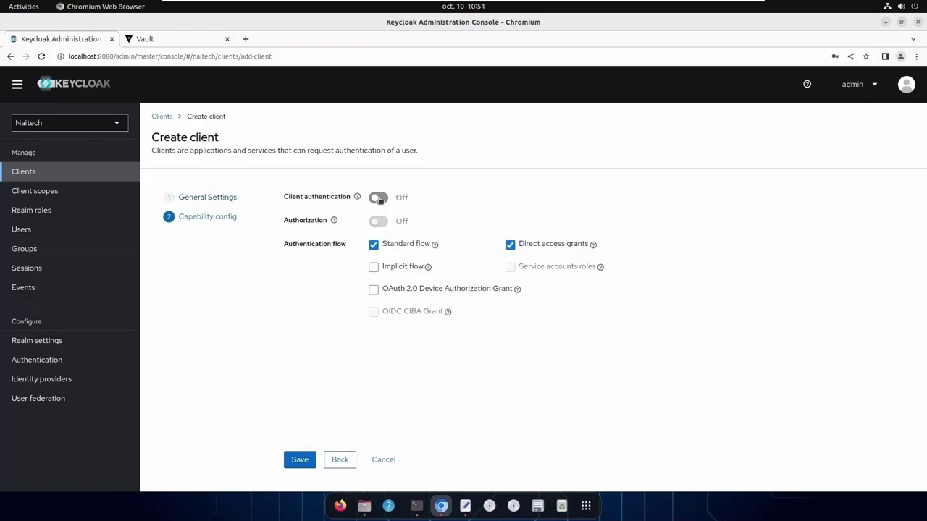
{"action": "left_click", "coordinate": [378, 199]}
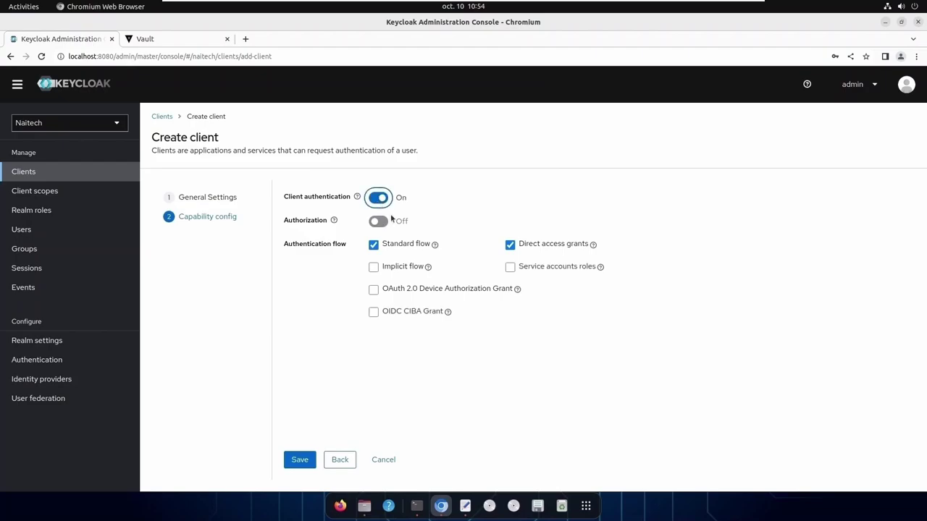
{"action": "left_click", "coordinate": [302, 461]}
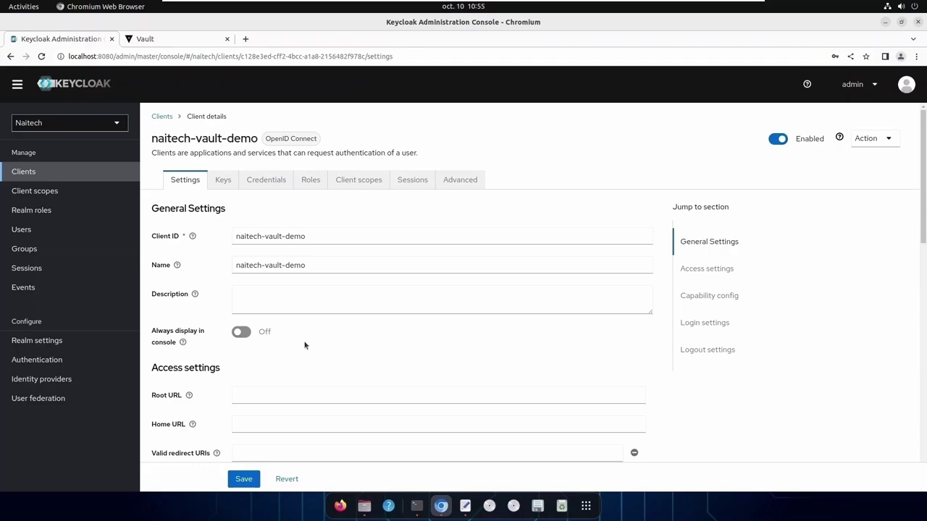
Reveal and select the client secret under Credentials, then return to Settings
{"action": "left_click", "coordinate": [261, 180]}
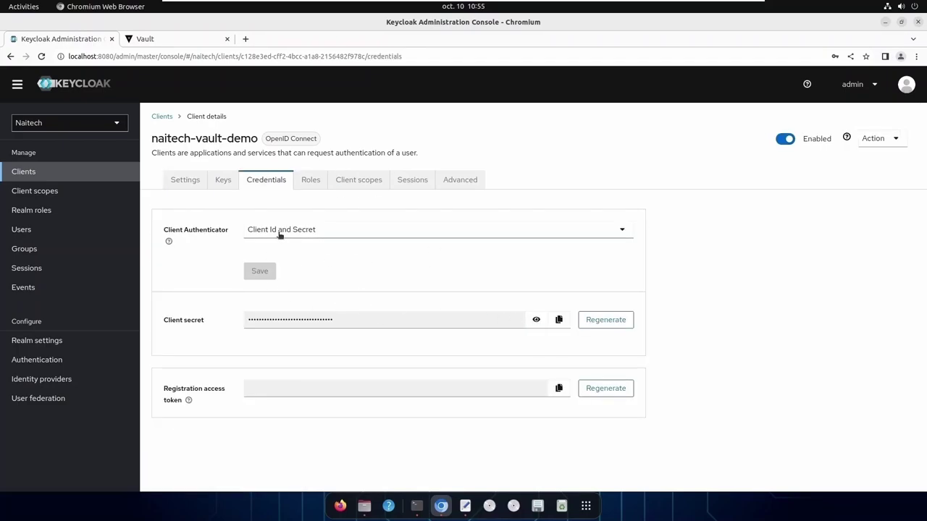
{"action": "left_click", "coordinate": [537, 321]}
{"action": "left_click_drag", "start_coordinate": [408, 321], "coordinate": [229, 324]}
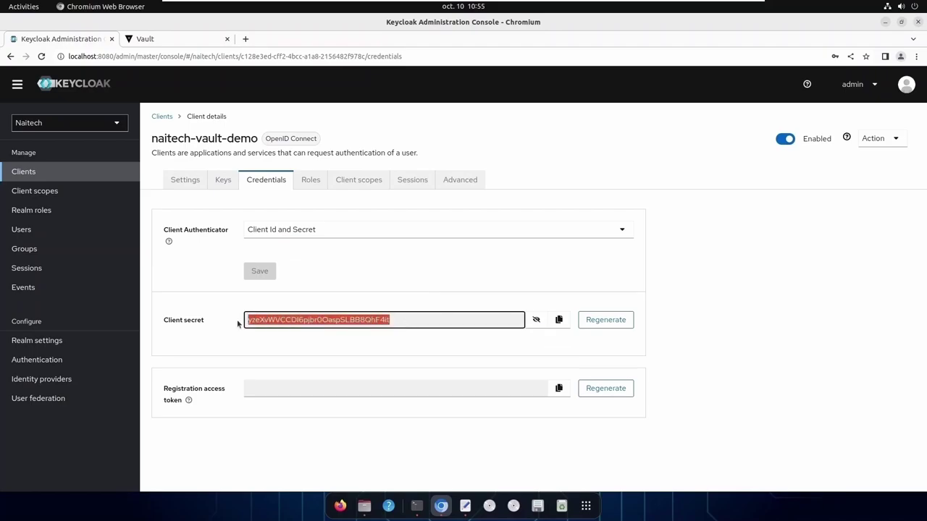
{"action": "left_click", "coordinate": [185, 180]}
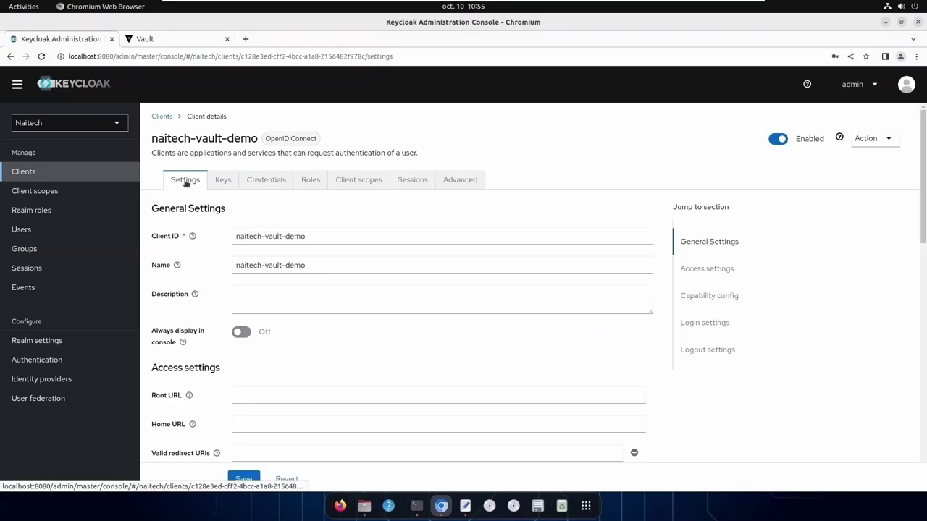
{"action": "left_click", "coordinate": [302, 394]}
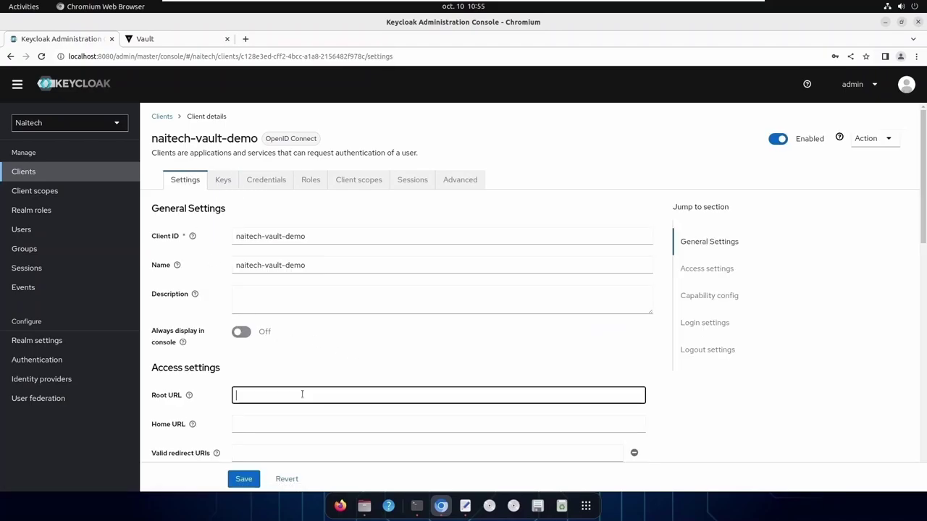
{"action": "scroll", "coordinate": [302, 394], "scroll_direction": "down", "scroll_amount": 3}
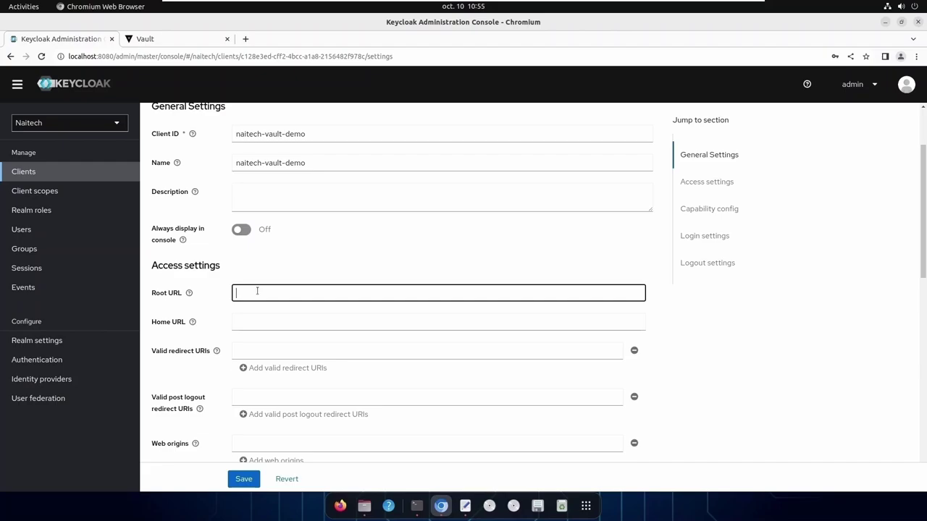
{"action": "type", "text": "http://localhost:8200"}
{"action": "left_click_drag", "start_coordinate": [330, 294], "coordinate": [229, 294]}
{"action": "key", "text": "ctrl+c"}
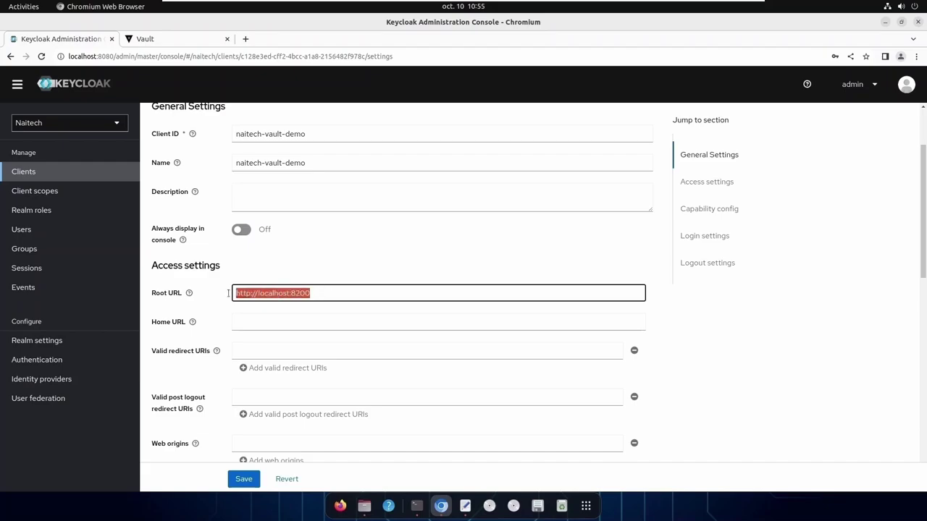
{"action": "left_click", "coordinate": [333, 321]}
{"action": "key", "text": "ctrl+v"}
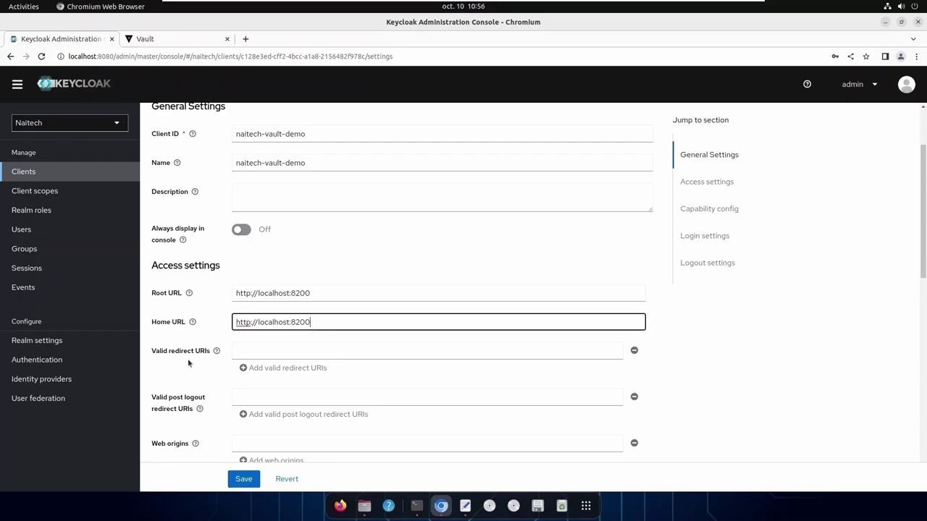
{"action": "left_click", "coordinate": [251, 352]}
{"action": "key", "text": "ctrl+v"}
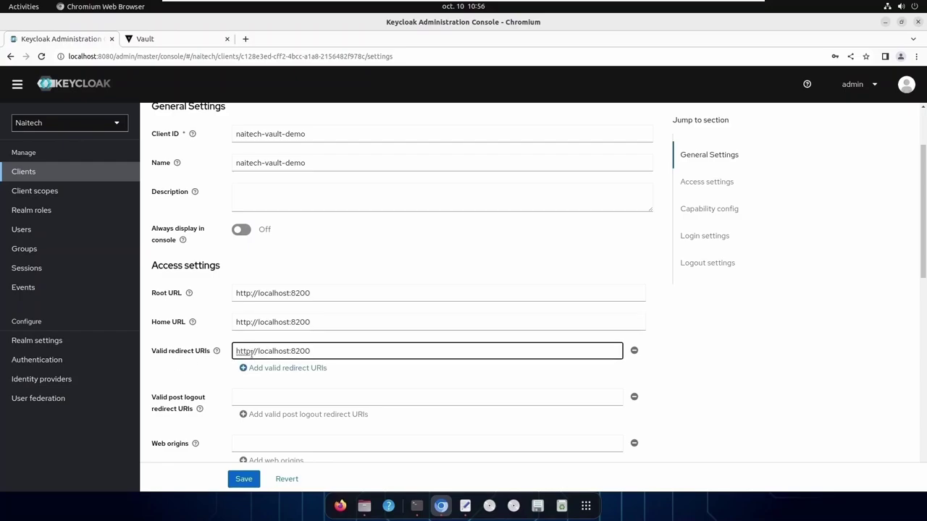
{"action": "type", "text": "/ui/vault/auth/oidc/oidc/call"}
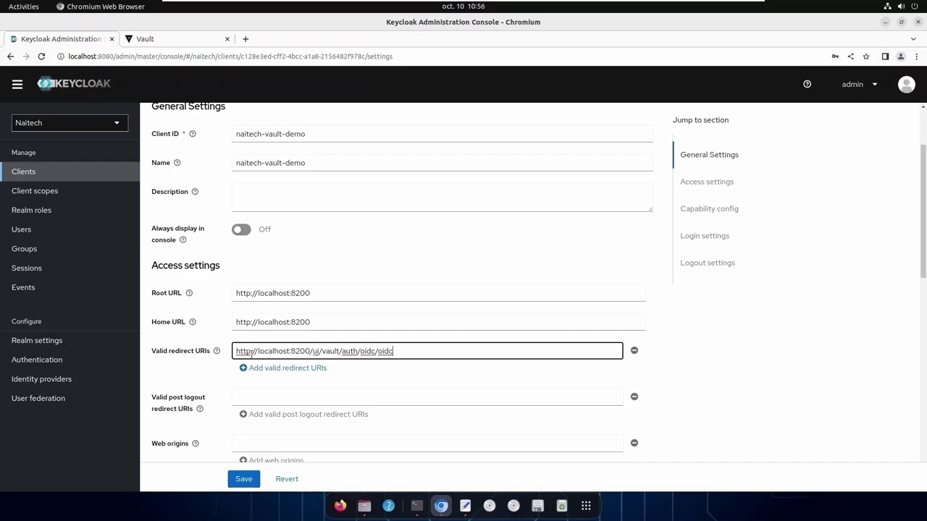
{"action": "type", "text": "back"}
{"action": "left_click", "coordinate": [294, 367]}
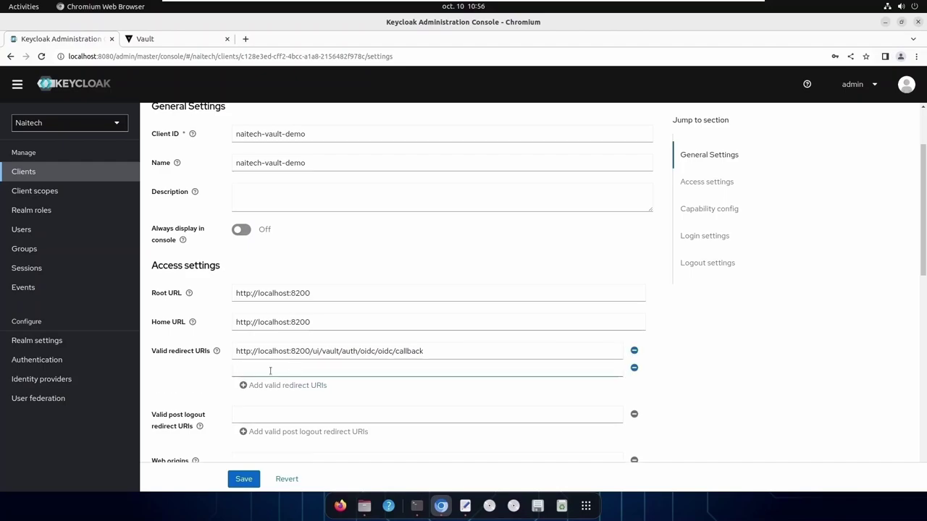
{"action": "left_click", "coordinate": [237, 351]}
{"action": "left_click_drag", "start_coordinate": [237, 352], "coordinate": [312, 351]}
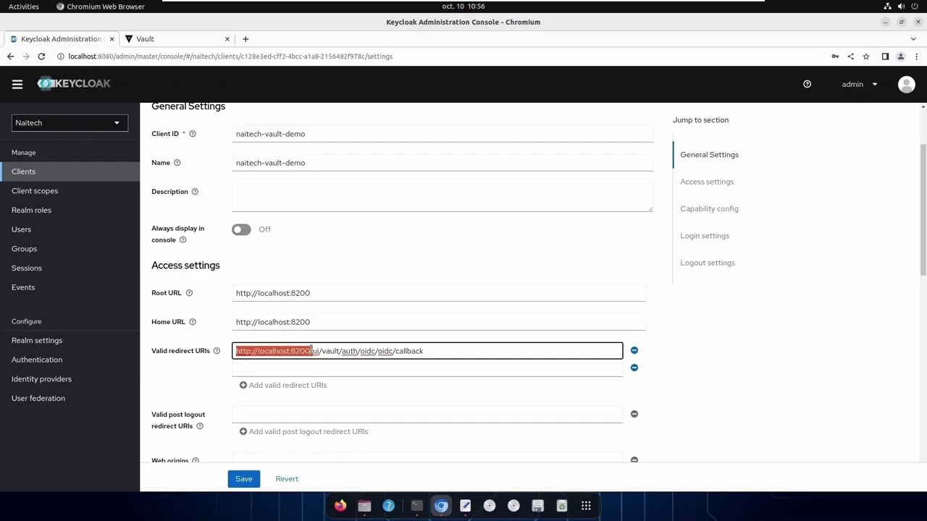
{"action": "key", "text": "ctrl+c"}
{"action": "left_click", "coordinate": [297, 369]}
{"action": "key", "text": "ctrl+v"}
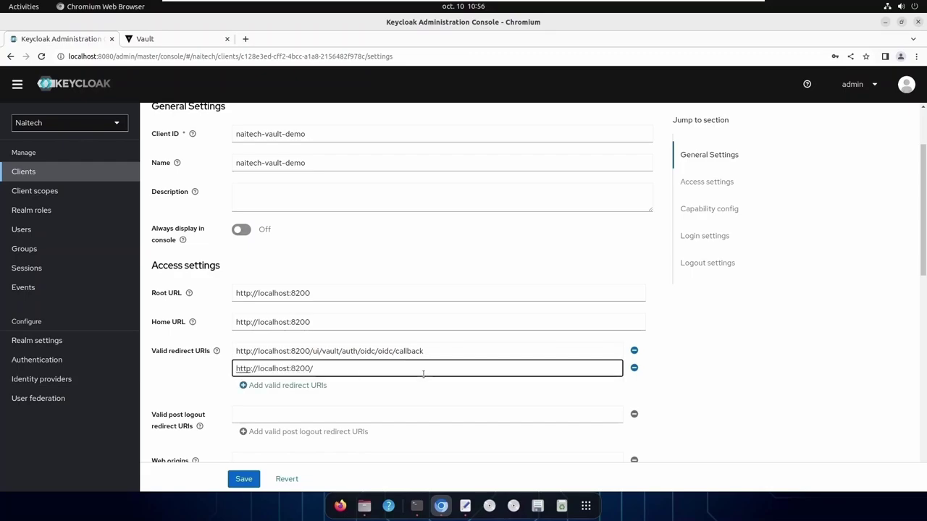
{"action": "type", "text": "oidc/callback"}
{"action": "left_click", "coordinate": [923, 219]}
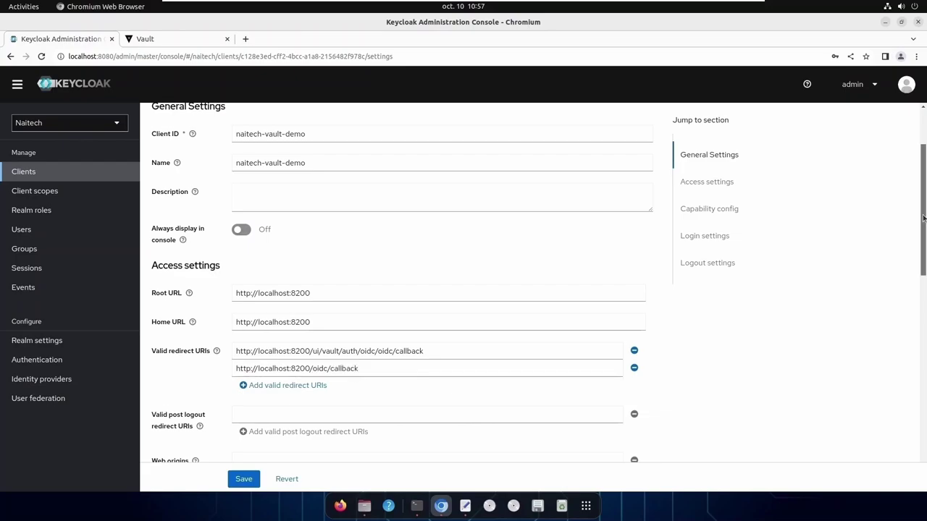
{"action": "left_click_drag", "start_coordinate": [924, 219], "coordinate": [923, 263]}
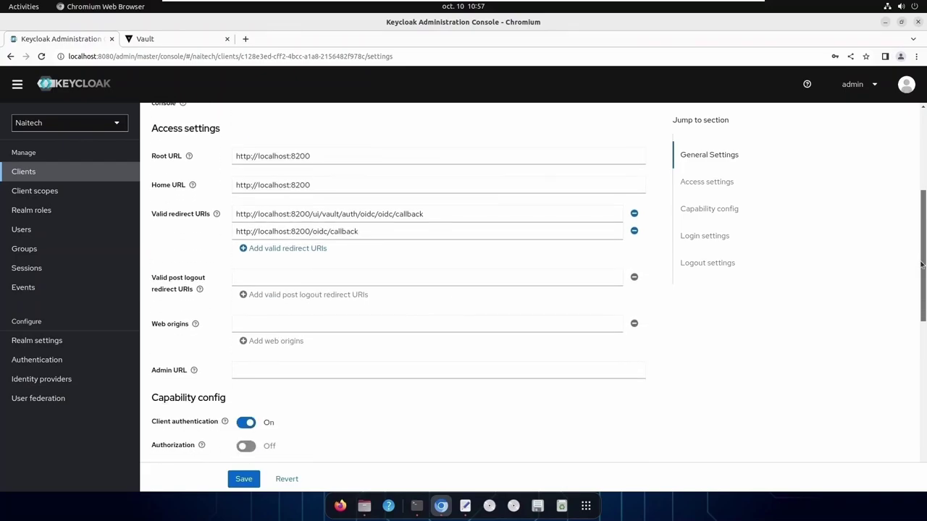
{"action": "left_click", "coordinate": [238, 324]}
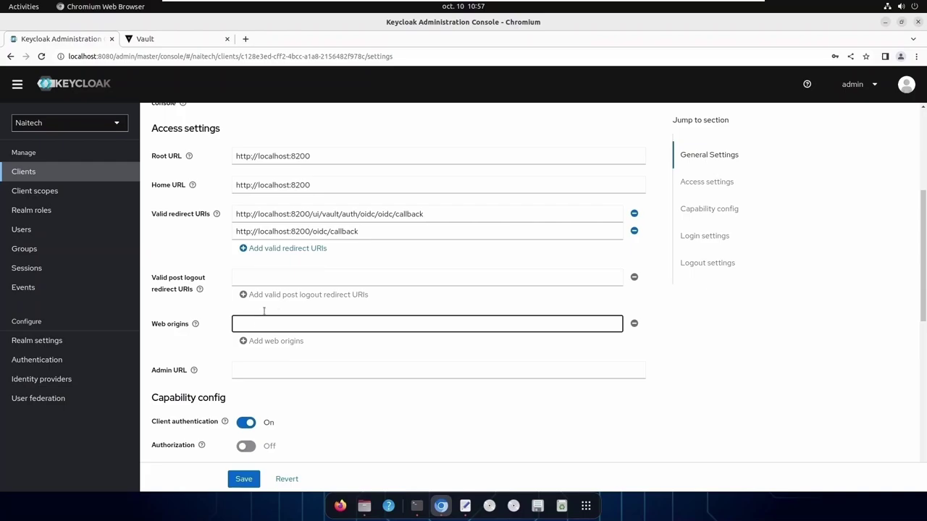
{"action": "left_click_drag", "start_coordinate": [319, 185], "coordinate": [213, 187]}
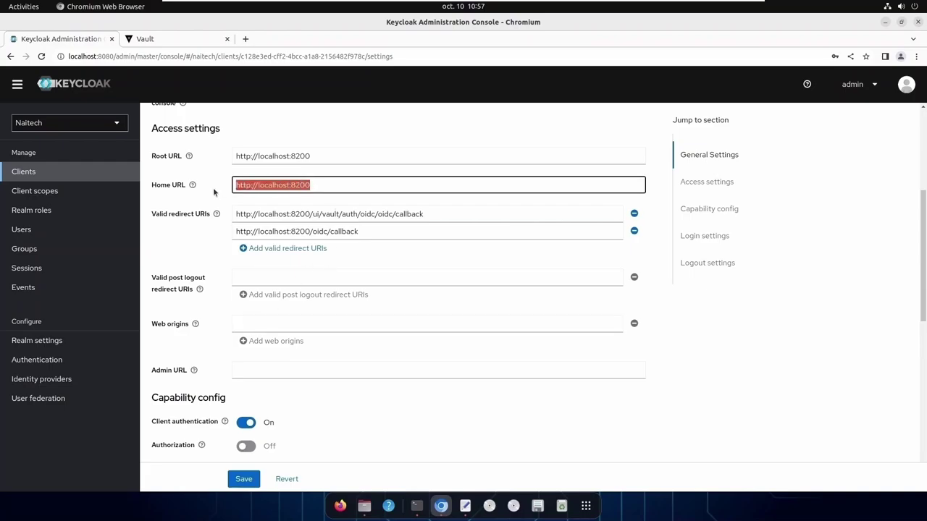
{"action": "left_click", "coordinate": [241, 325]}
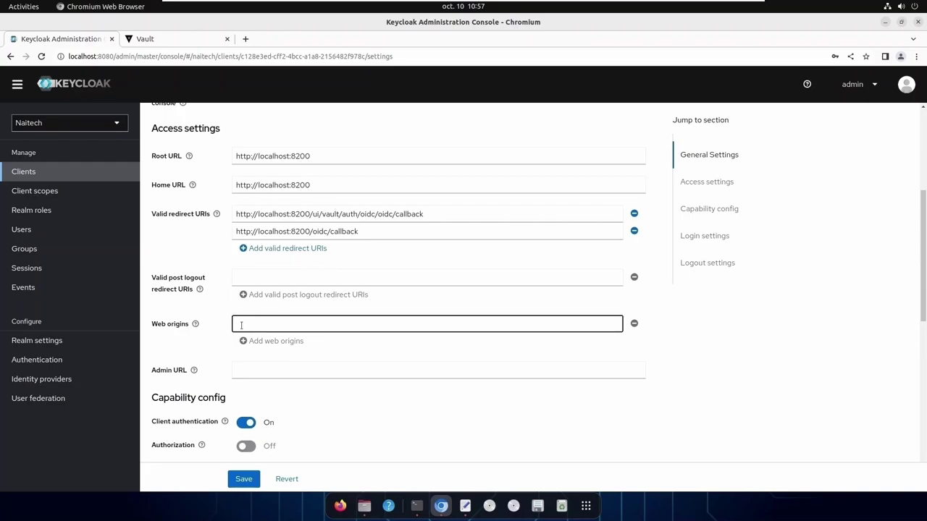
{"action": "key", "text": "ctrl+v"}
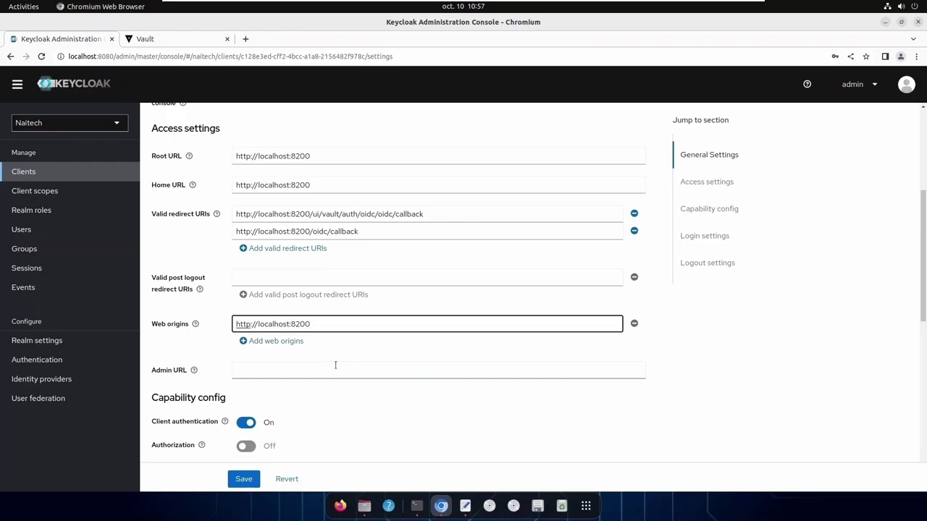
{"action": "scroll", "coordinate": [336, 365], "scroll_direction": "down", "scroll_amount": 5}
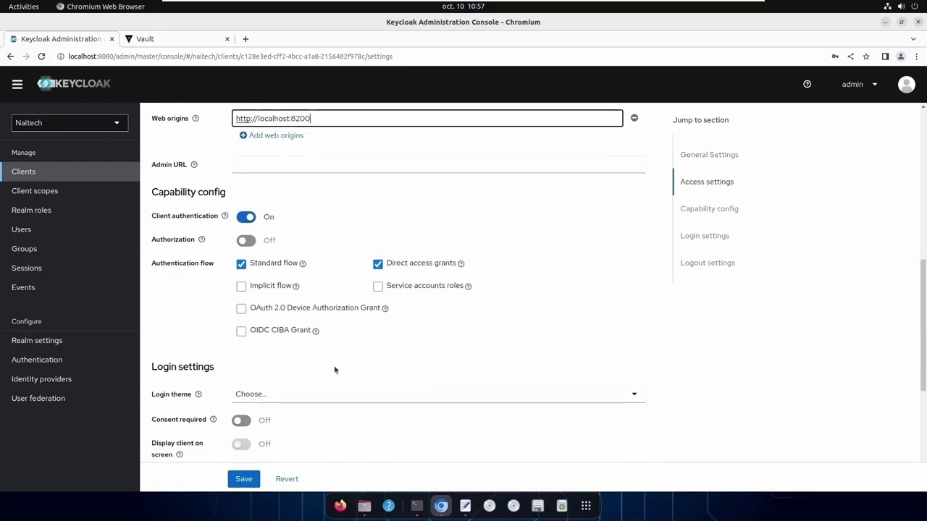
{"action": "scroll", "coordinate": [334, 366], "scroll_direction": "down", "scroll_amount": 2}
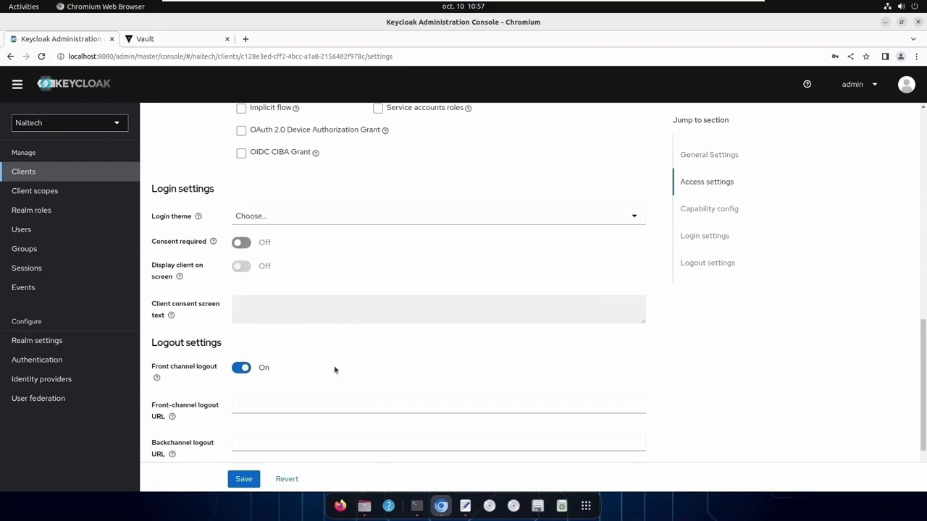
{"action": "scroll", "coordinate": [333, 365], "scroll_direction": "down", "scroll_amount": 2}
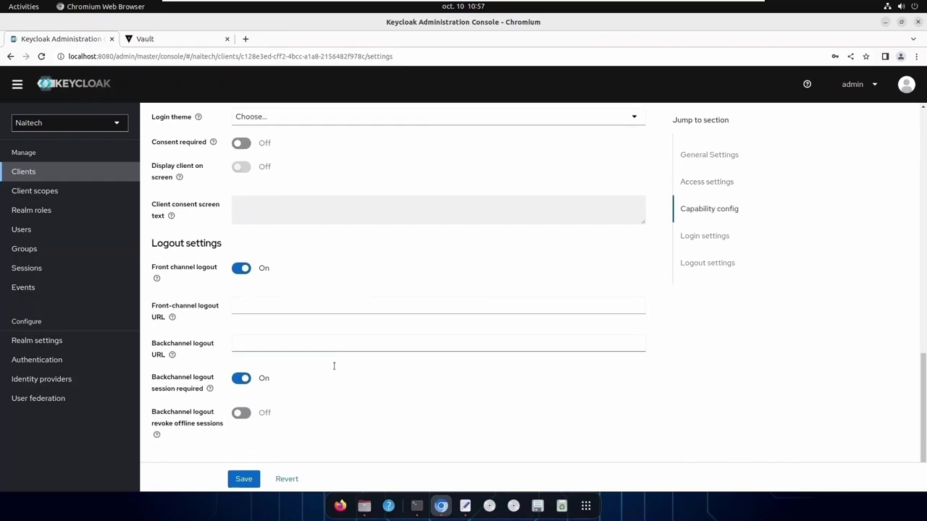
{"action": "left_click", "coordinate": [249, 480]}
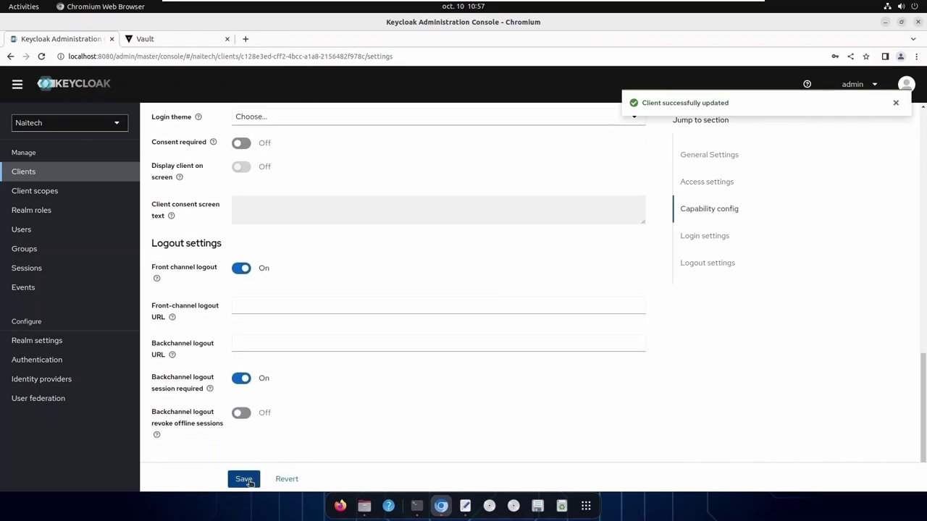
Change the second redirect URI's port from 8200 to 8250 and save again
{"action": "scroll", "coordinate": [606, 341], "scroll_direction": "up", "scroll_amount": 10}
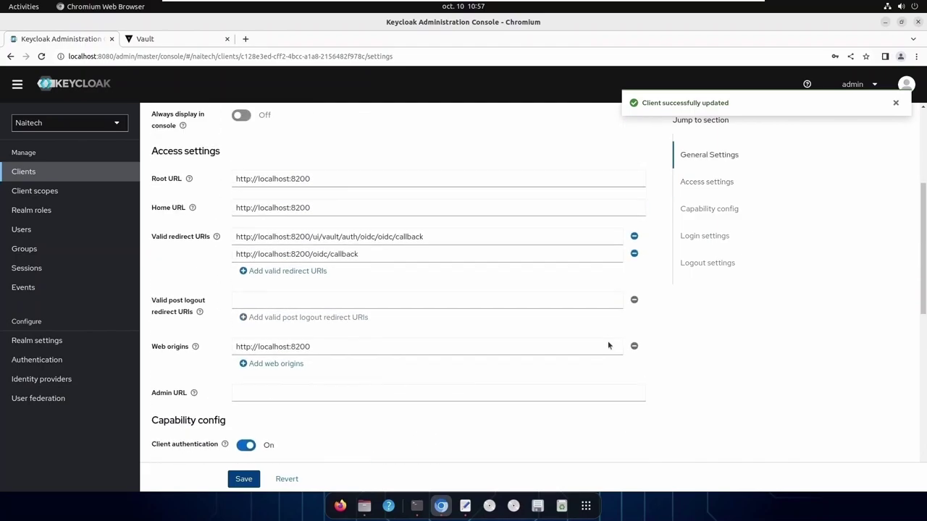
{"action": "scroll", "coordinate": [608, 345], "scroll_direction": "up", "scroll_amount": 5}
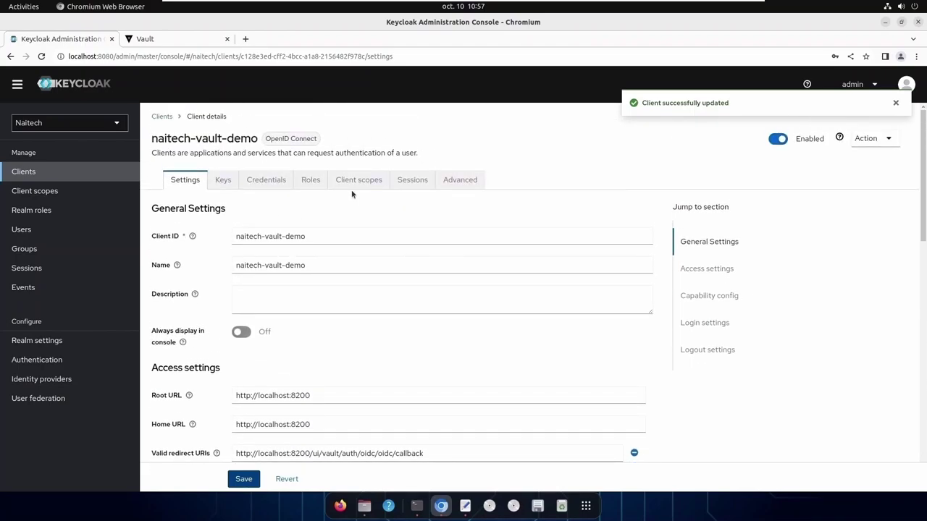
{"action": "scroll", "coordinate": [569, 341], "scroll_direction": "down", "scroll_amount": 3}
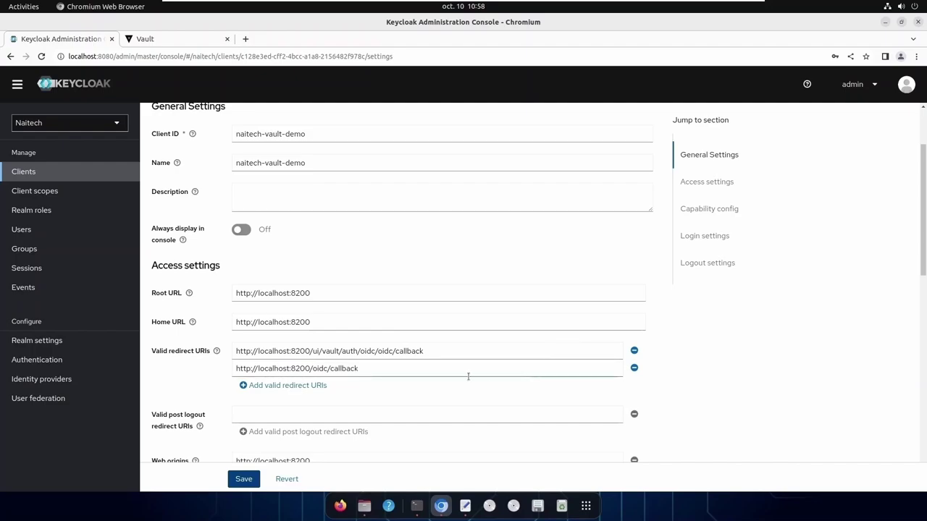
{"action": "left_click", "coordinate": [306, 369]}
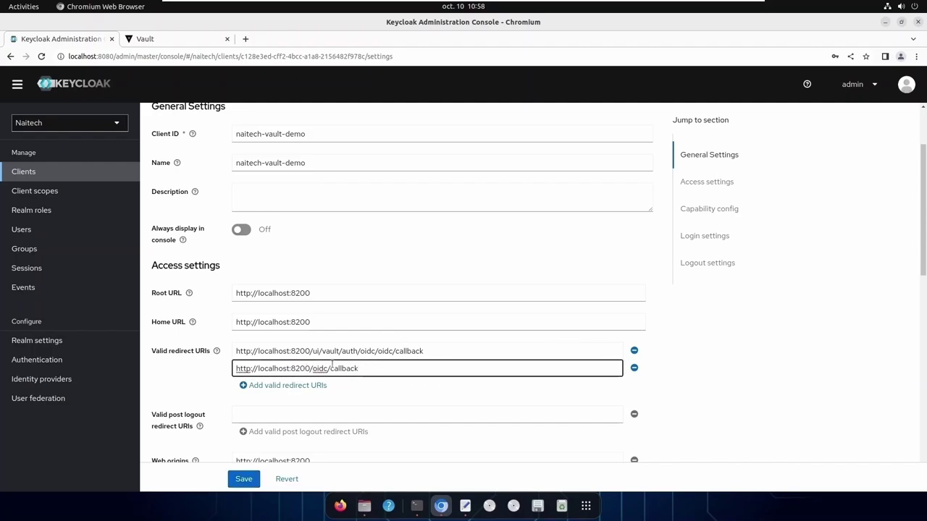
{"action": "key", "text": "BackSpace"}
{"action": "key", "text": "BackSpace"}
{"action": "key", "text": "BackSpace"}
{"action": "type", "text": "250"}
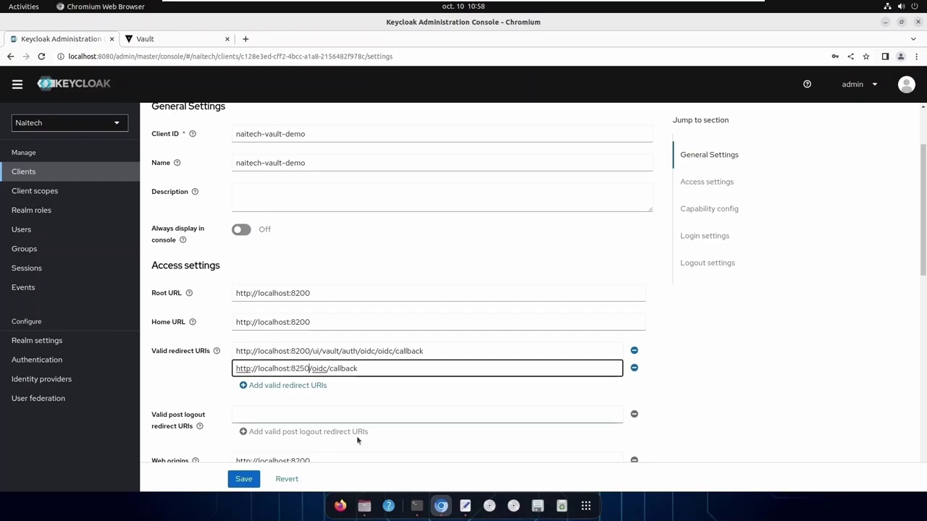
{"action": "left_click", "coordinate": [248, 484]}
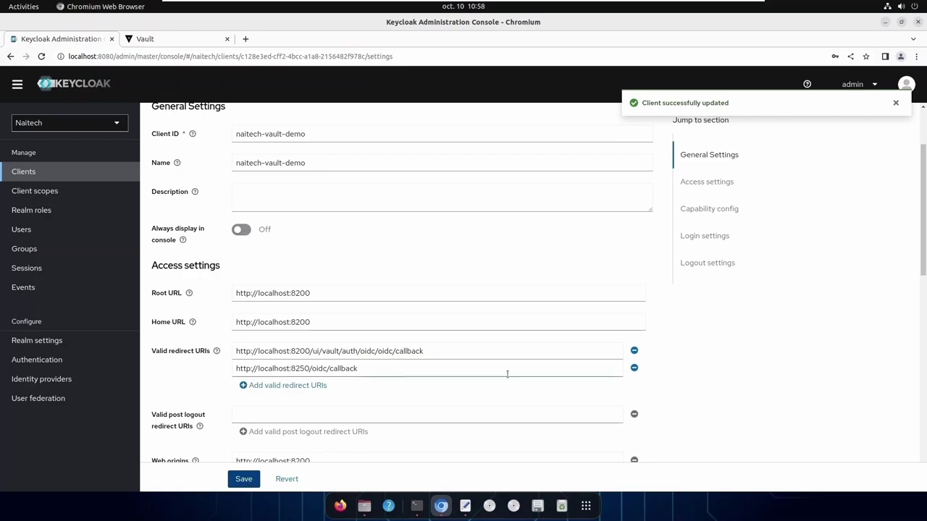
{"action": "scroll", "coordinate": [427, 389], "scroll_direction": "down", "scroll_amount": 2}
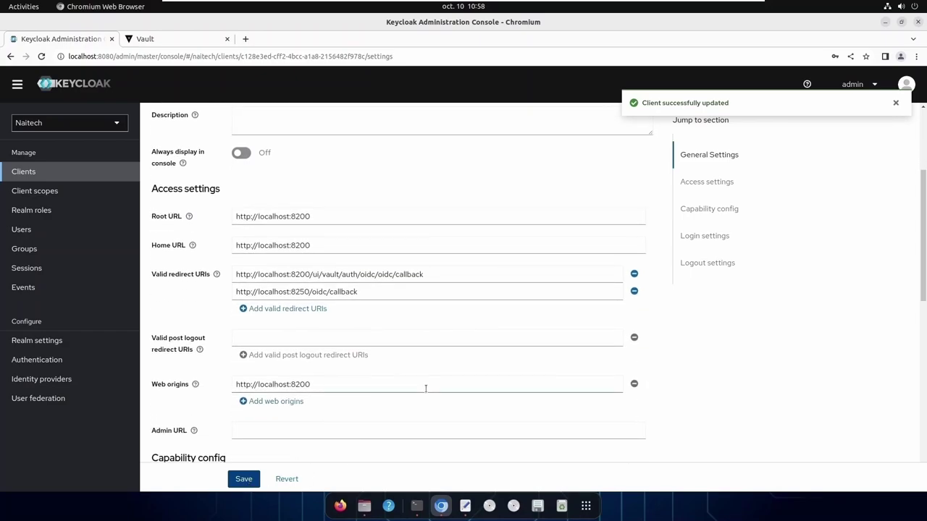
{"action": "scroll", "coordinate": [425, 389], "scroll_direction": "down", "scroll_amount": 10}
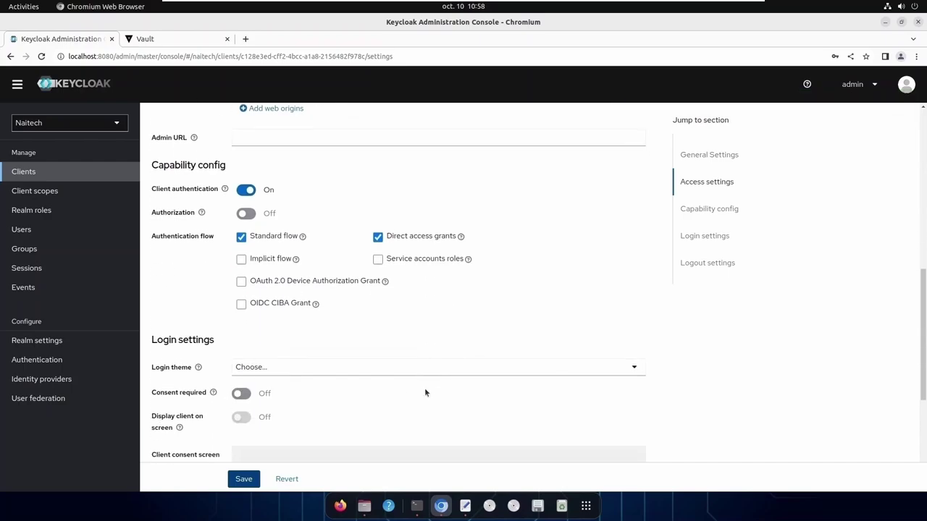
{"action": "scroll", "coordinate": [409, 323], "scroll_direction": "down", "scroll_amount": 4}
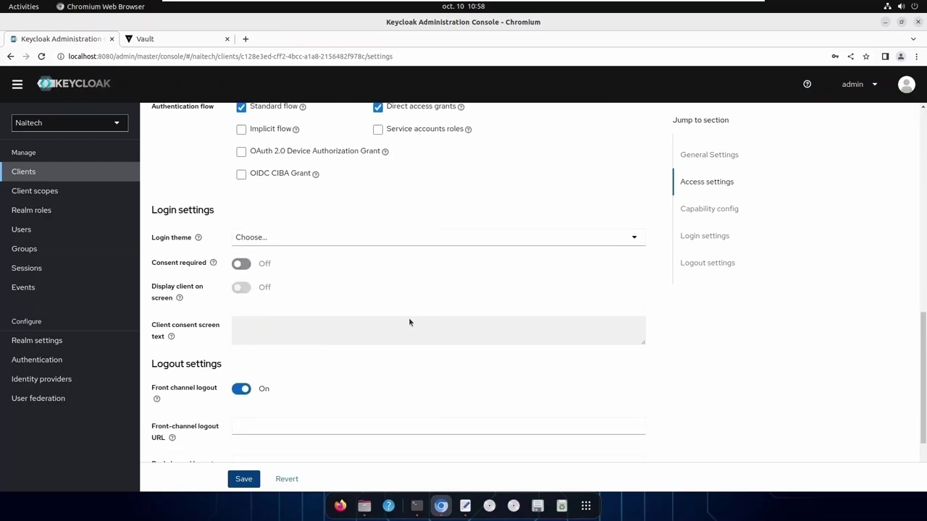
{"action": "scroll", "coordinate": [408, 319], "scroll_direction": "down", "scroll_amount": 1}
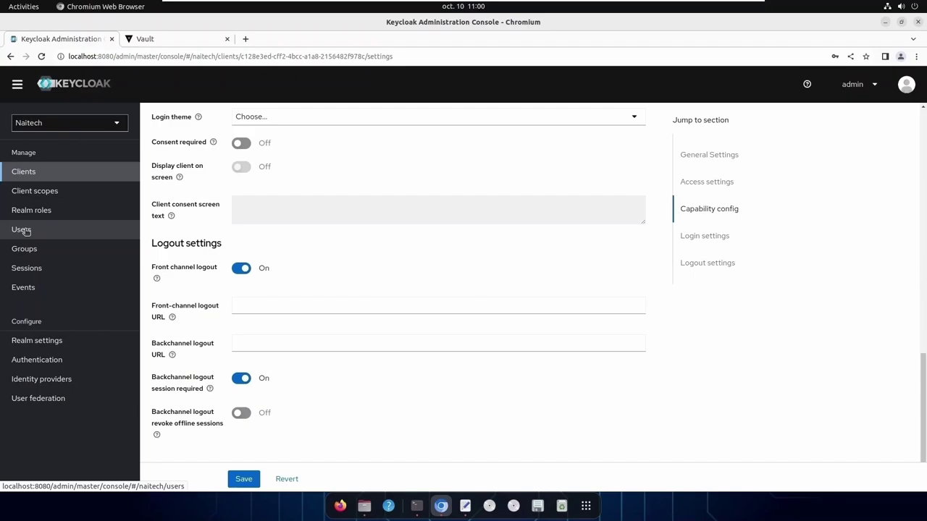
Create user 'naitech' with the contact email address entered and marked as verified
{"action": "left_click", "coordinate": [22, 229]}
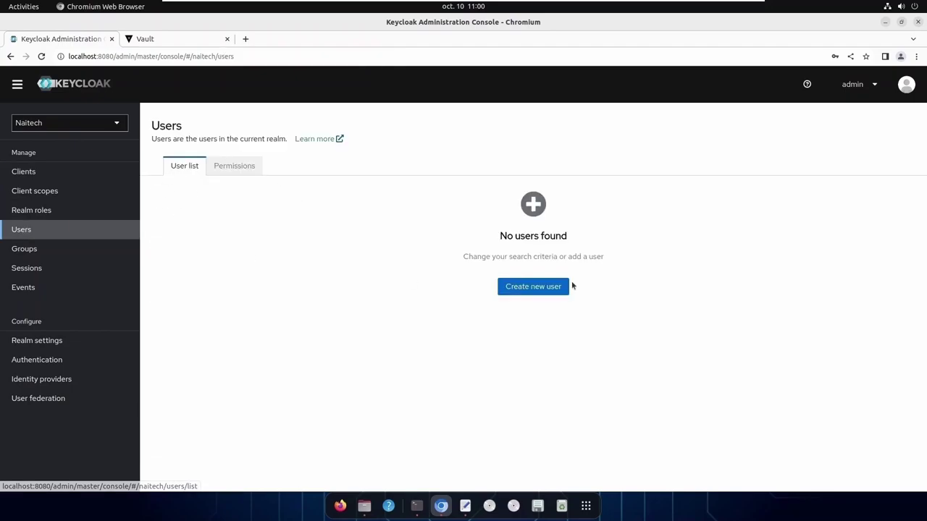
{"action": "left_click", "coordinate": [541, 293]}
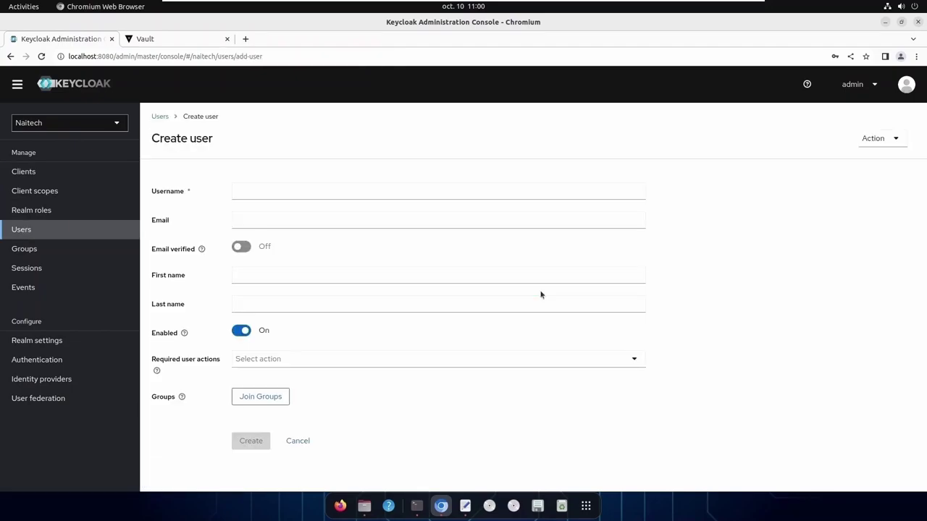
{"action": "left_click", "coordinate": [283, 191]}
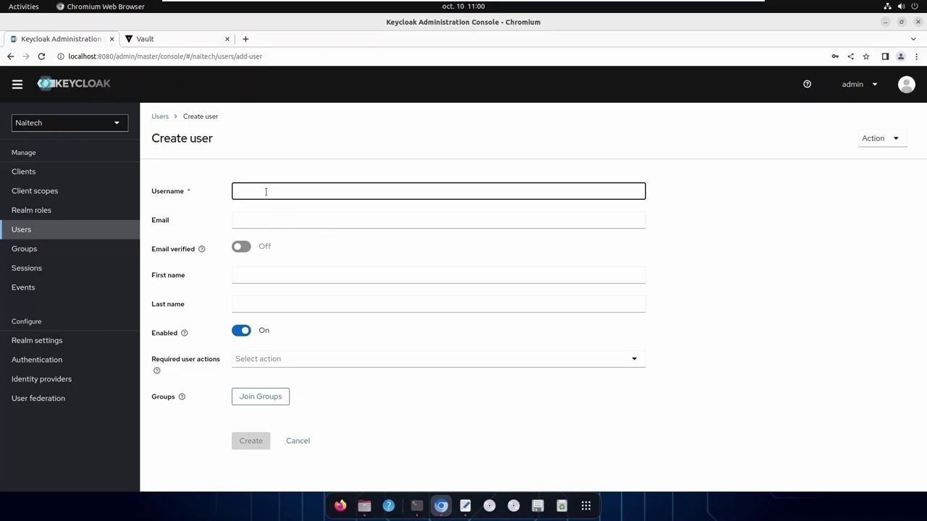
{"action": "type", "text": "naitech"}
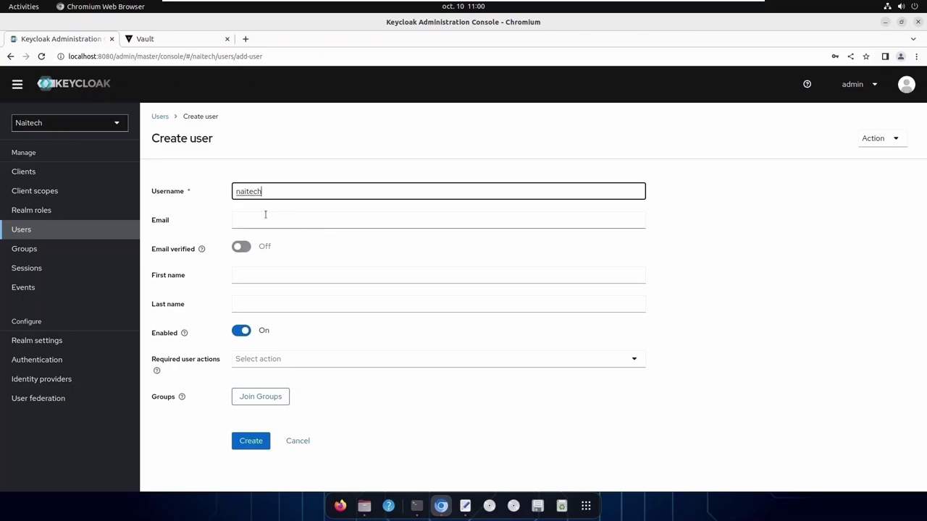
{"action": "left_click", "coordinate": [265, 216]}
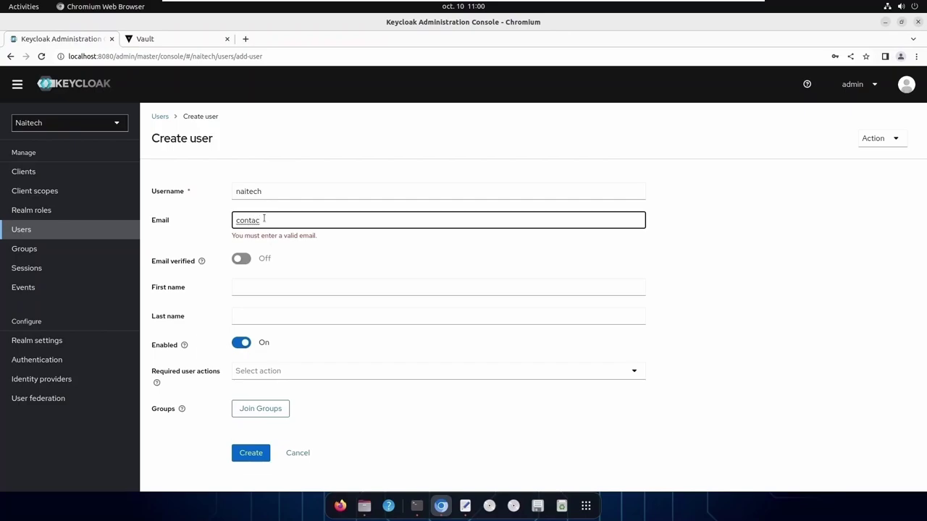
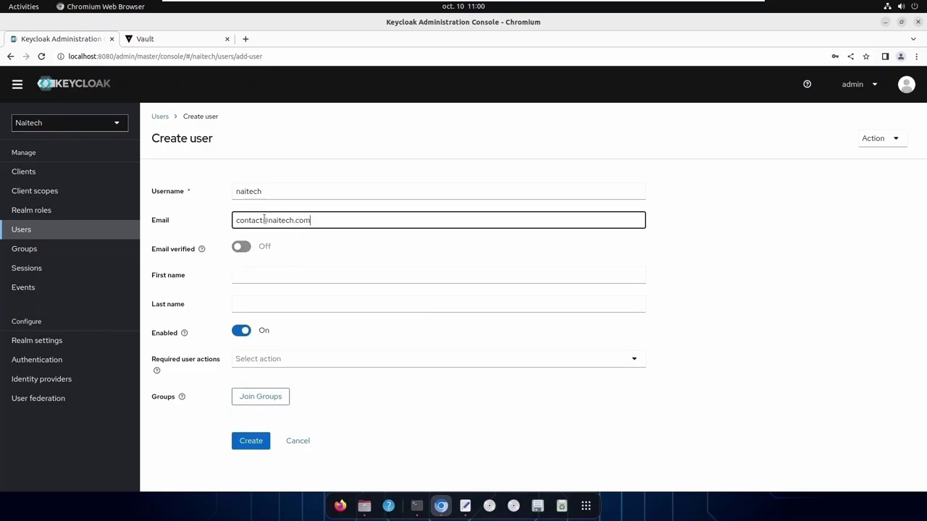
{"action": "left_click", "coordinate": [244, 250]}
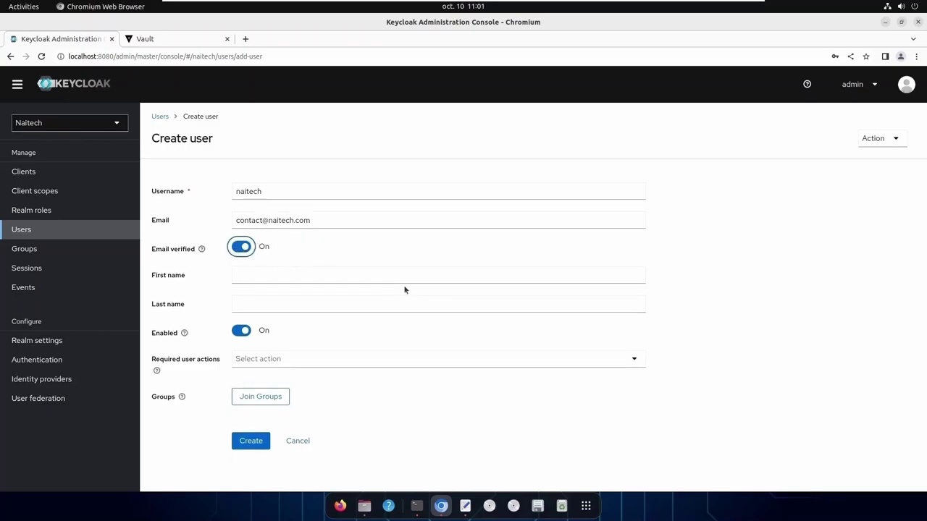
{"action": "left_click", "coordinate": [259, 443]}
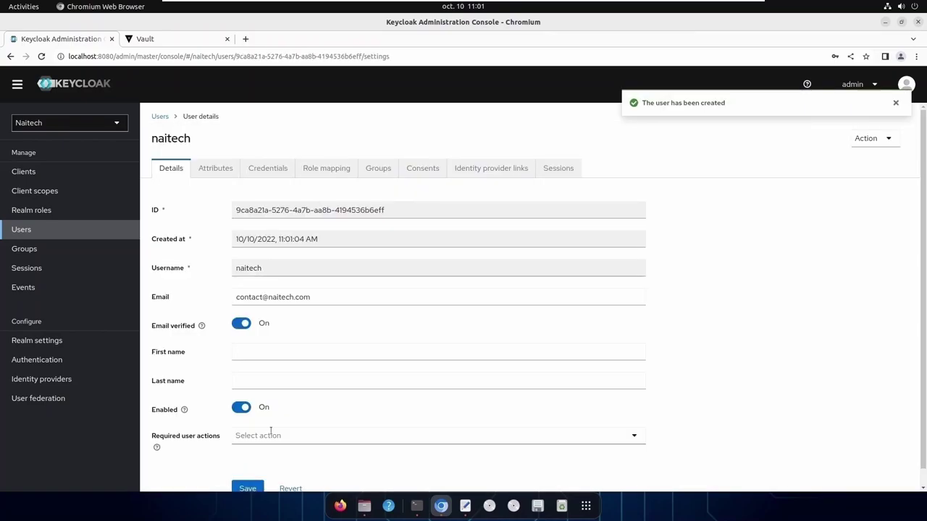
{"action": "scroll", "coordinate": [404, 381], "scroll_direction": "down", "scroll_amount": 1}
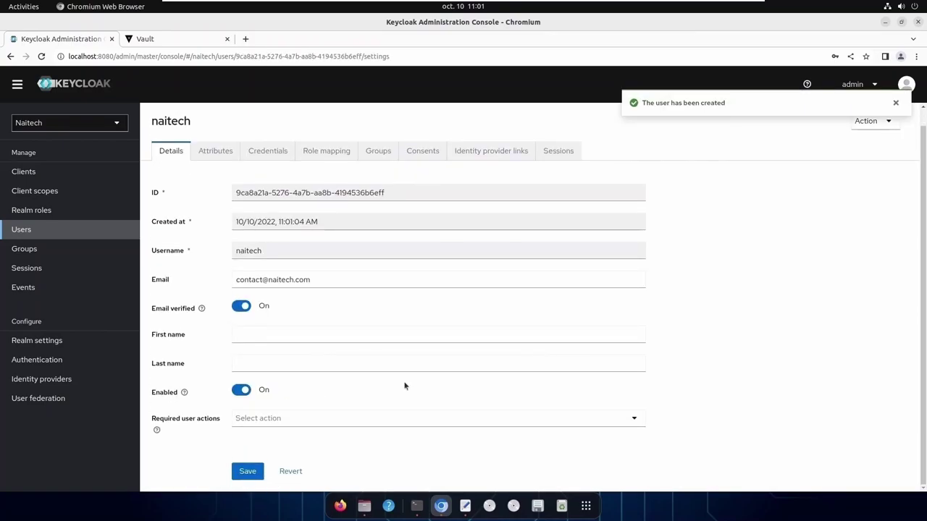
Create the group naitech-vault-demo in the Naitech realm
{"action": "left_click", "coordinate": [24, 253]}
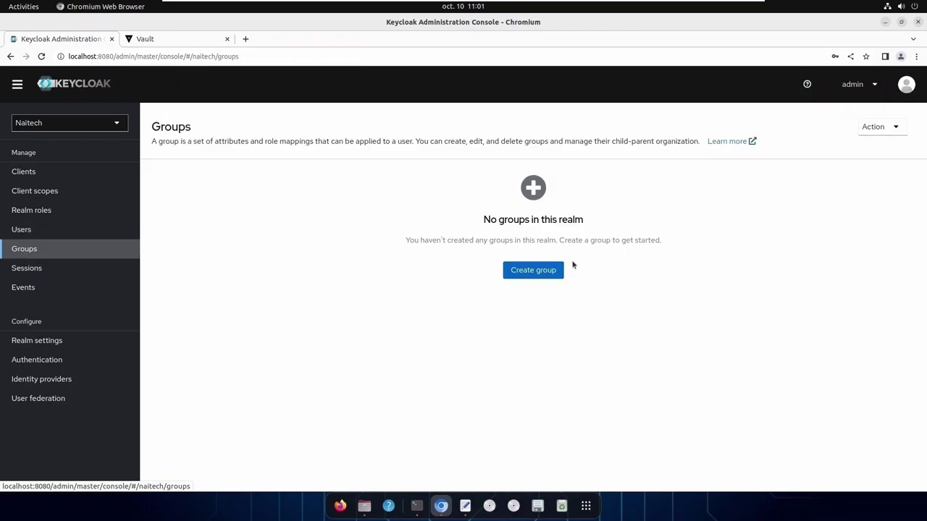
{"action": "left_click", "coordinate": [538, 271]}
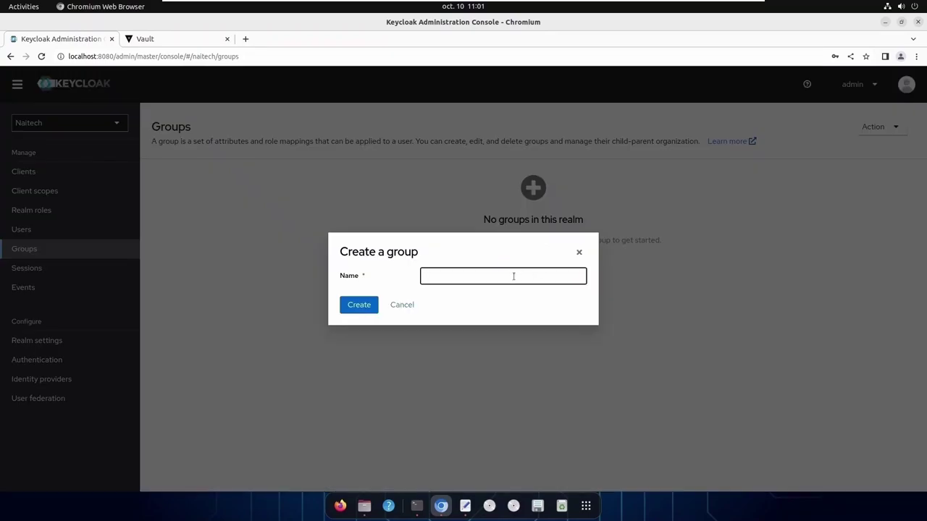
{"action": "left_click", "coordinate": [513, 276]}
{"action": "type", "text": "na"}
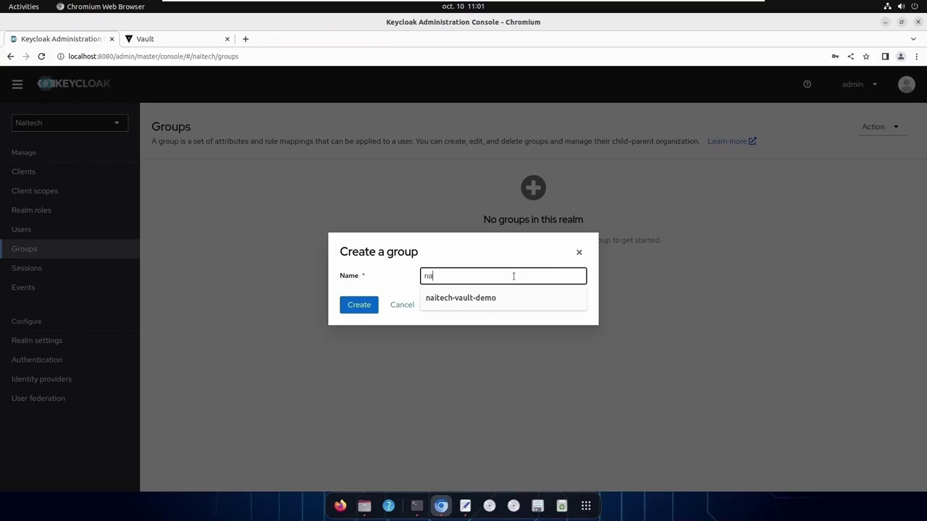
{"action": "type", "text": "itech-vault-demo"}
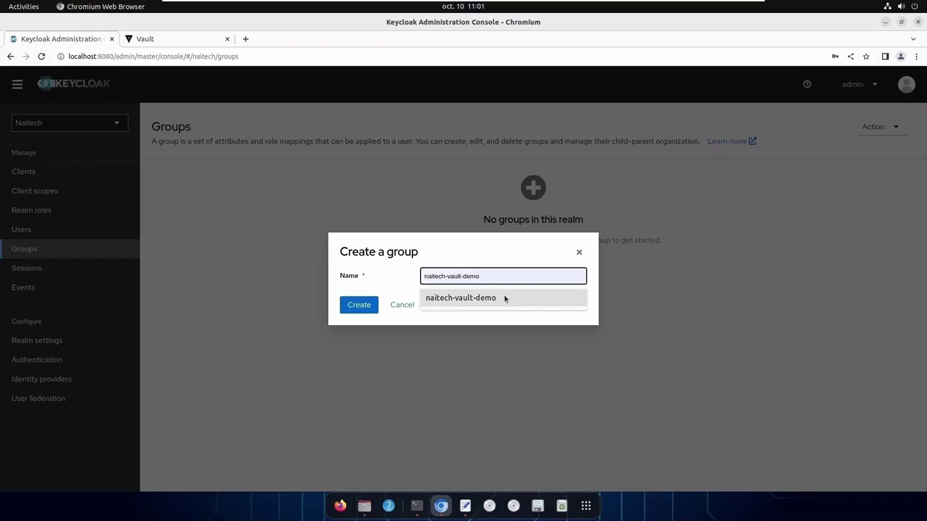
{"action": "left_click", "coordinate": [502, 297]}
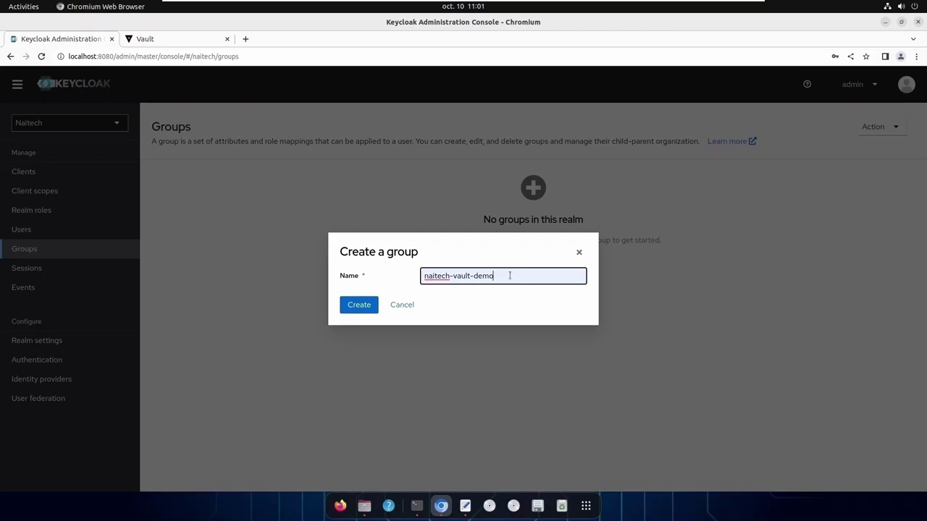
{"action": "left_click", "coordinate": [355, 309]}
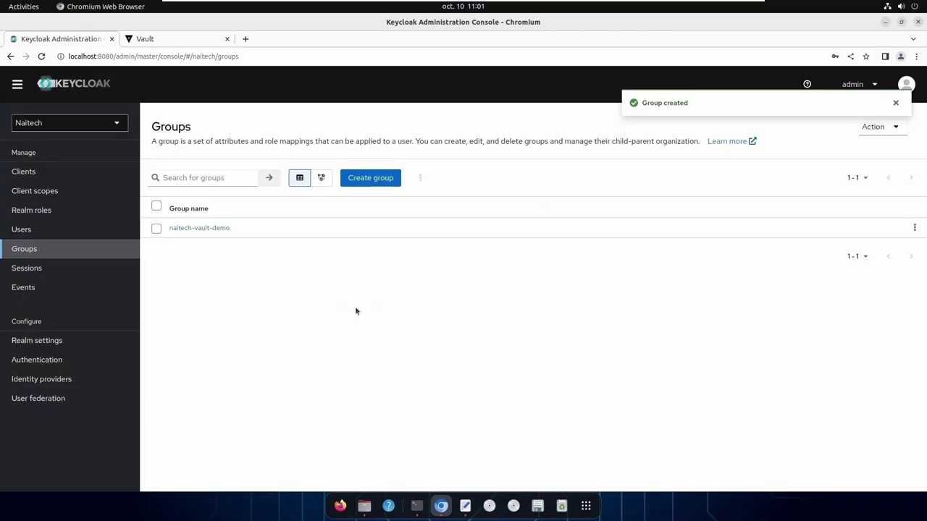
Add user naitech as a member of naitech-vault-demo and return to Groups
{"action": "left_click", "coordinate": [209, 229]}
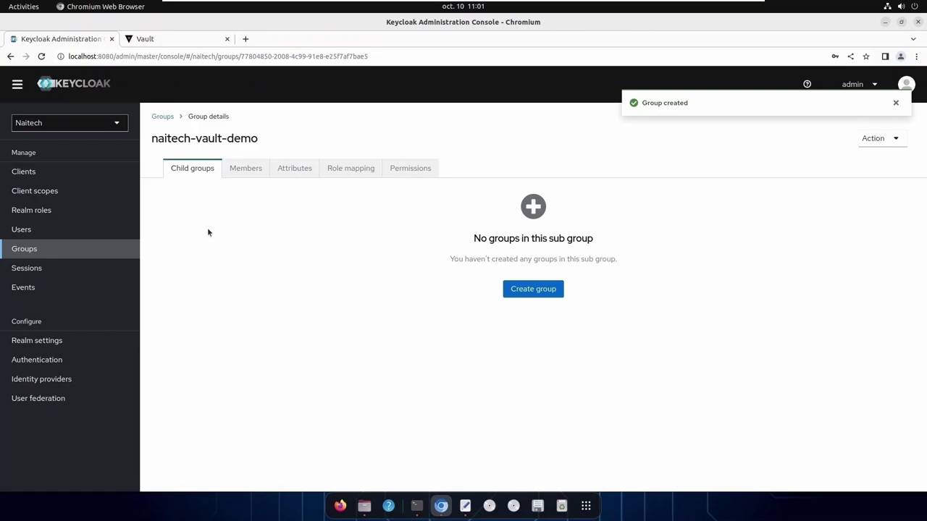
{"action": "left_click", "coordinate": [248, 171]}
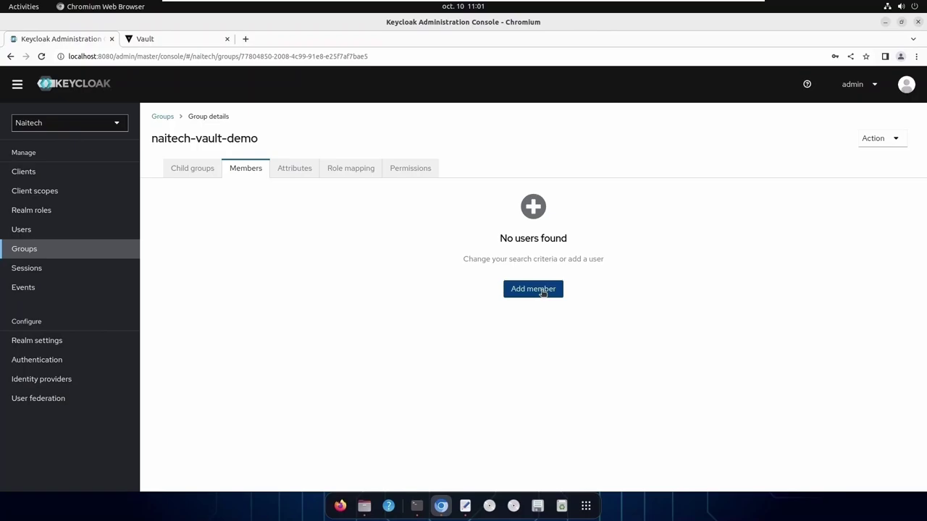
{"action": "left_click", "coordinate": [542, 292]}
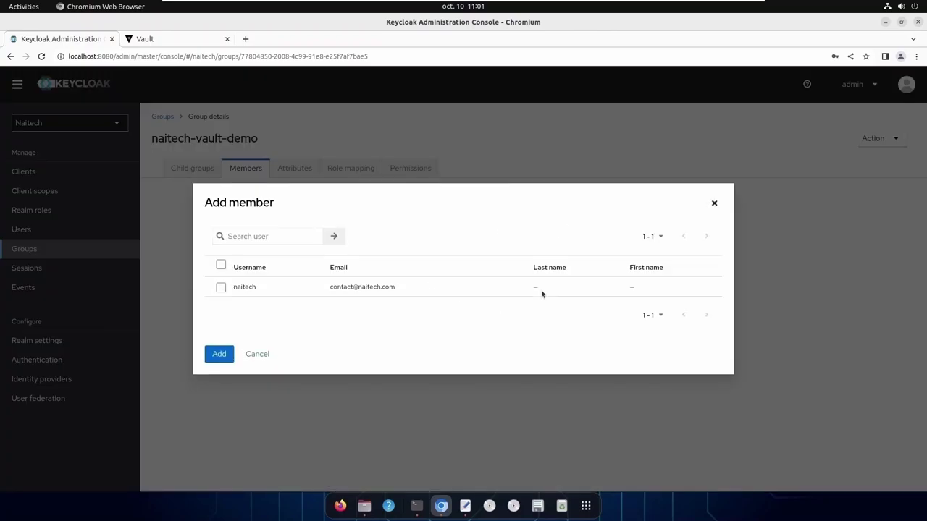
{"action": "left_click", "coordinate": [221, 287]}
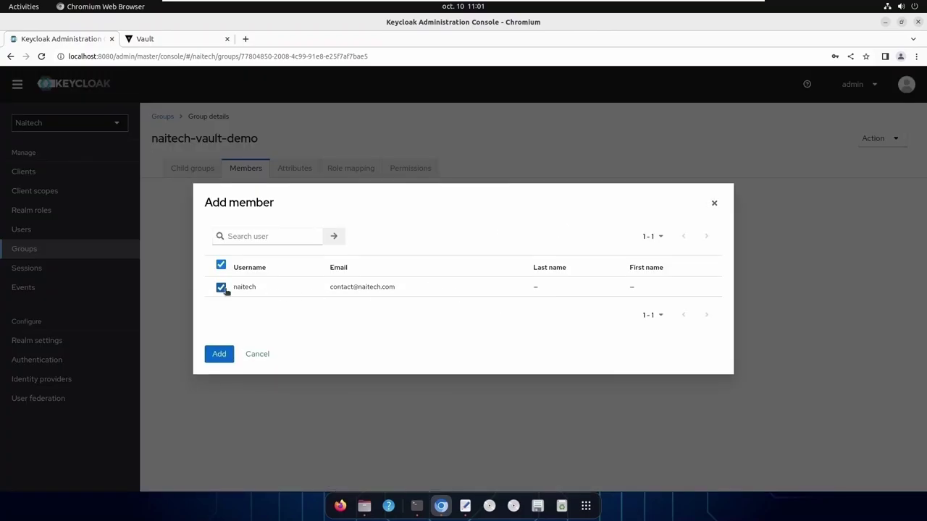
{"action": "left_click", "coordinate": [219, 354]}
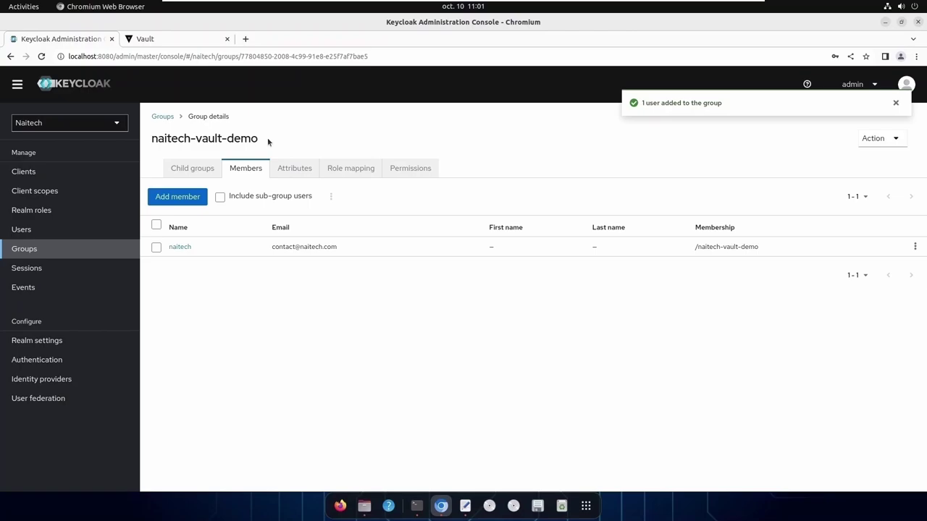
{"action": "left_click", "coordinate": [32, 235]}
{"action": "left_click", "coordinate": [32, 255]}
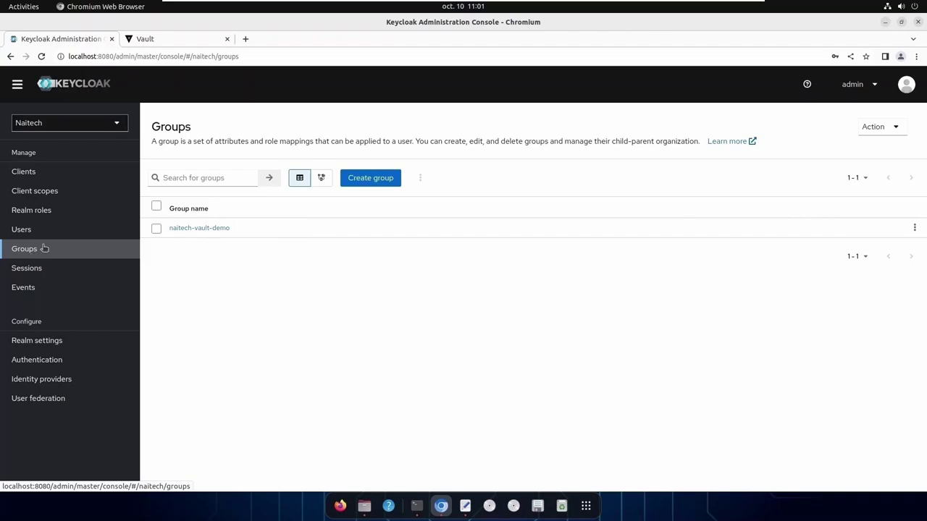
In client naitech-vault-demo's naitech-vault-demo-dedicated scope, start configuring a new mapper
{"action": "left_click", "coordinate": [32, 179]}
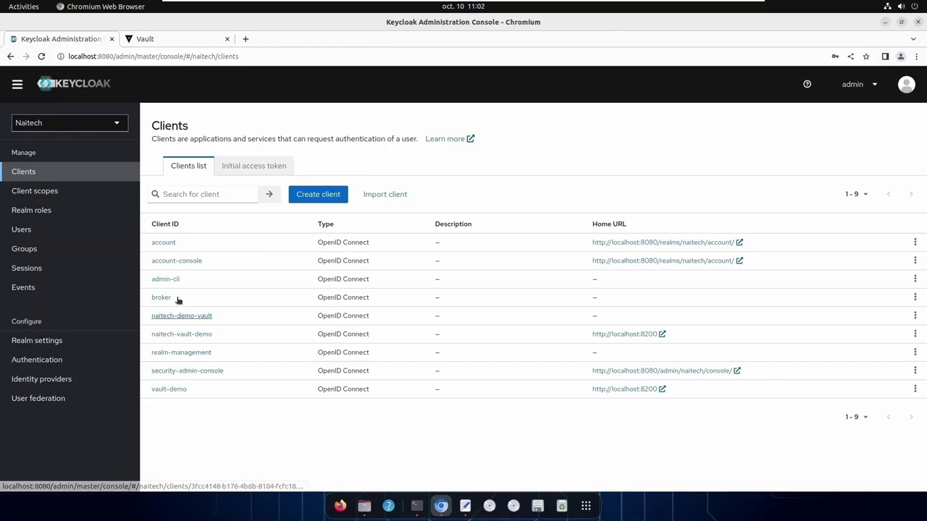
{"action": "left_click", "coordinate": [194, 317]}
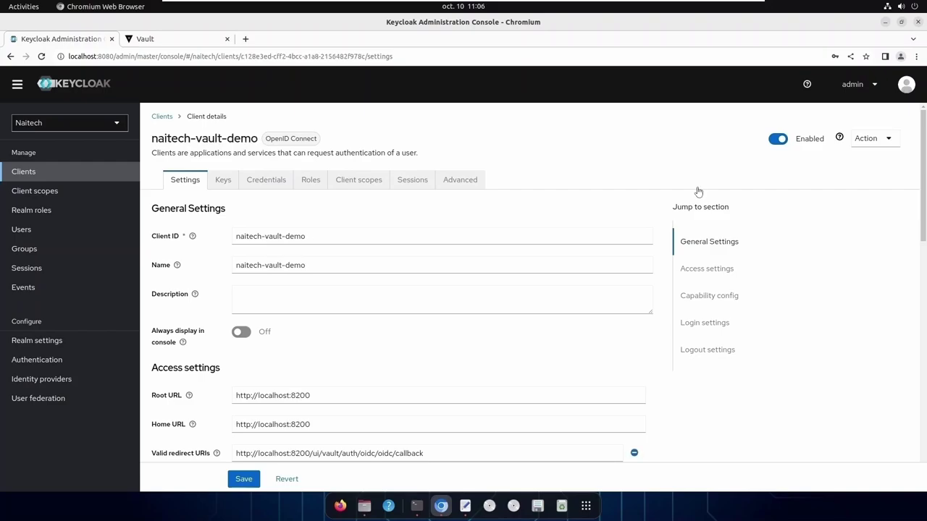
{"action": "left_click", "coordinate": [360, 184]}
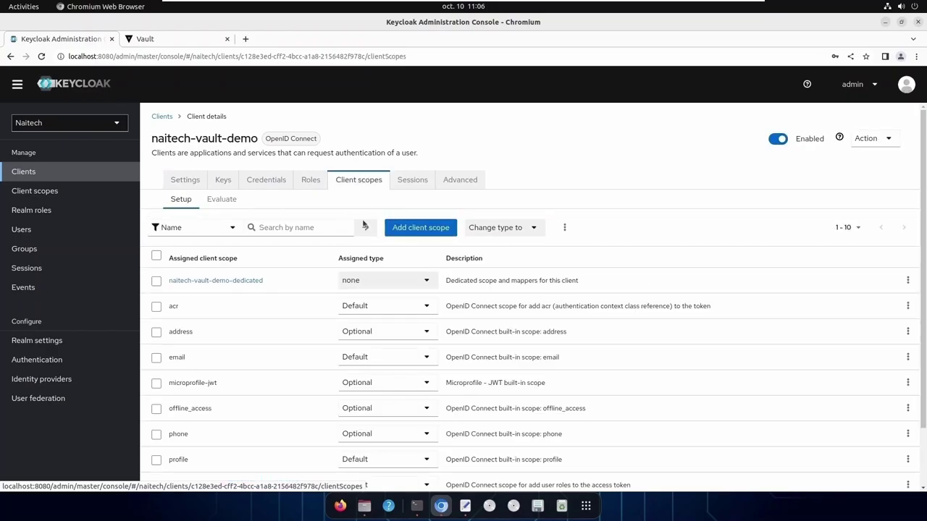
{"action": "left_click", "coordinate": [243, 284]}
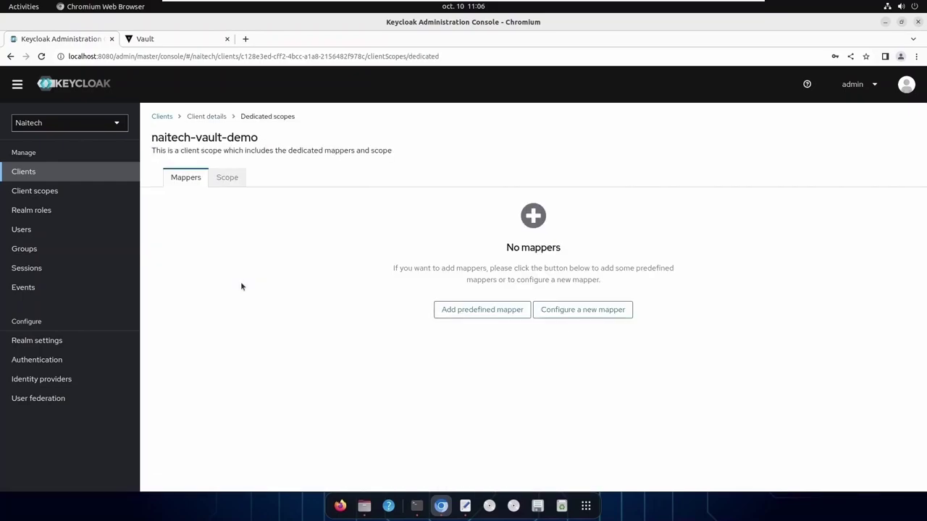
{"action": "left_click", "coordinate": [190, 183]}
{"action": "left_click", "coordinate": [578, 315]}
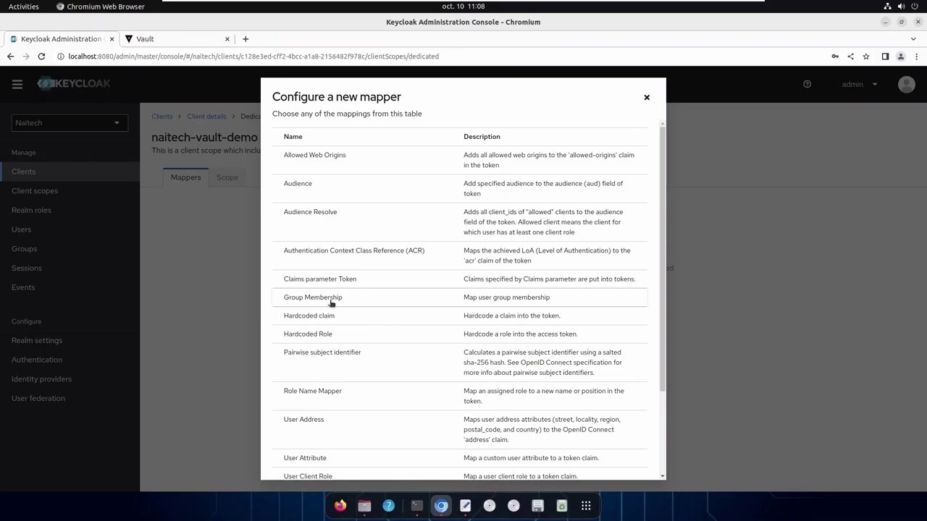
Save a Group Membership mapper 'groups' with claim name groups and full group path off
{"action": "left_click", "coordinate": [516, 302]}
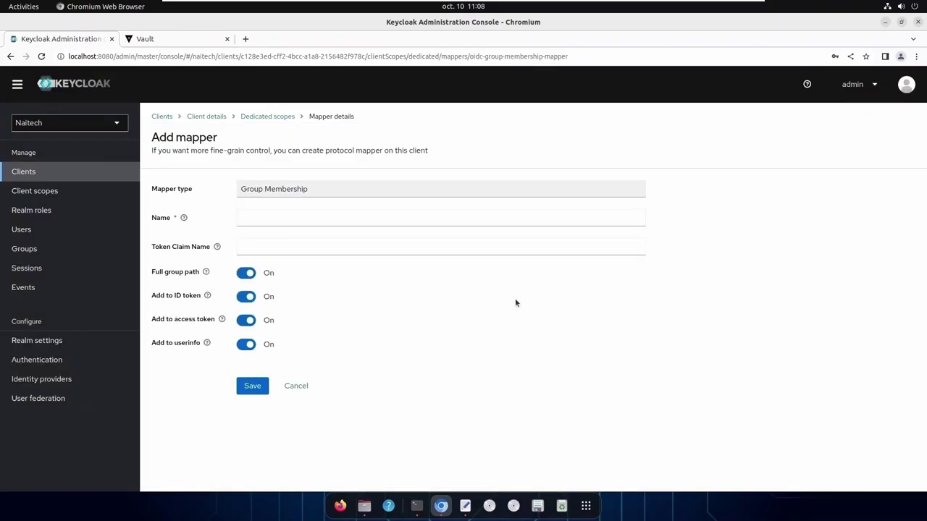
{"action": "left_click", "coordinate": [272, 223]}
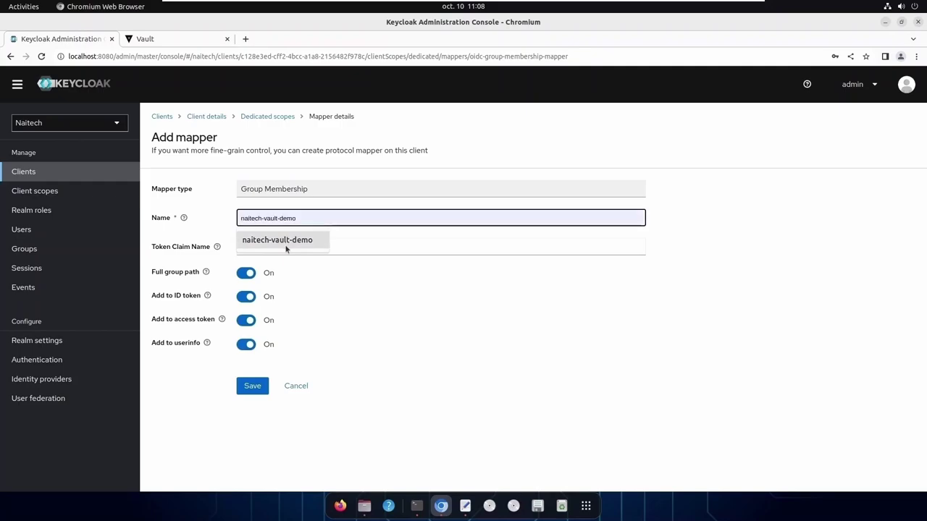
{"action": "left_click", "coordinate": [284, 241]}
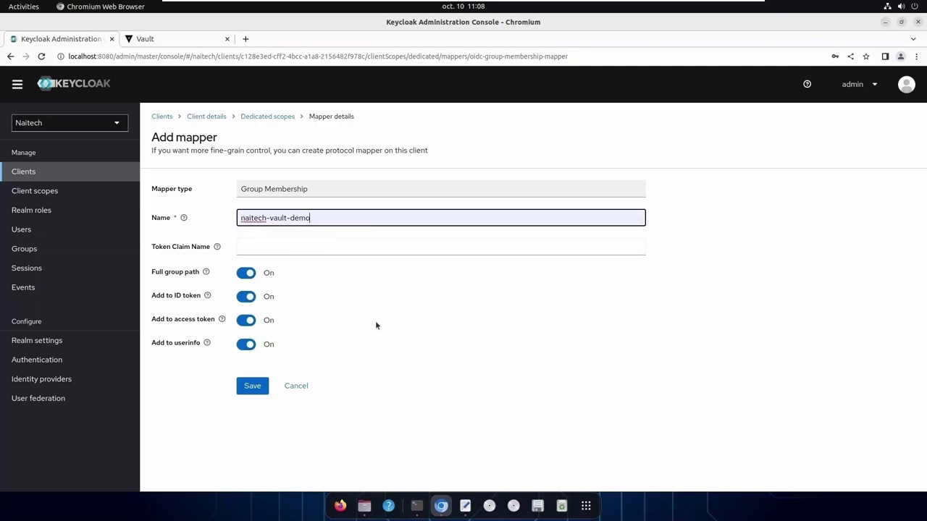
{"action": "left_click", "coordinate": [246, 275]}
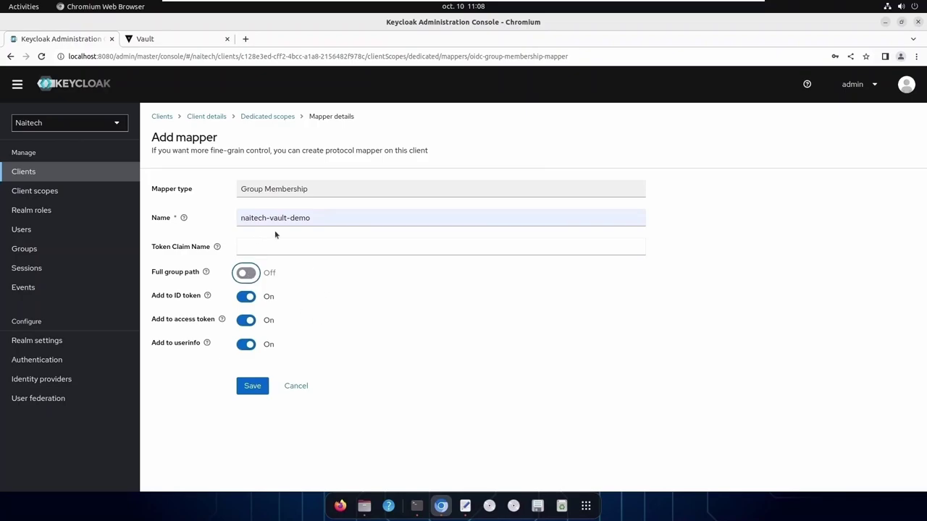
{"action": "left_click", "coordinate": [345, 220]}
{"action": "key", "text": "ctrl+a"}
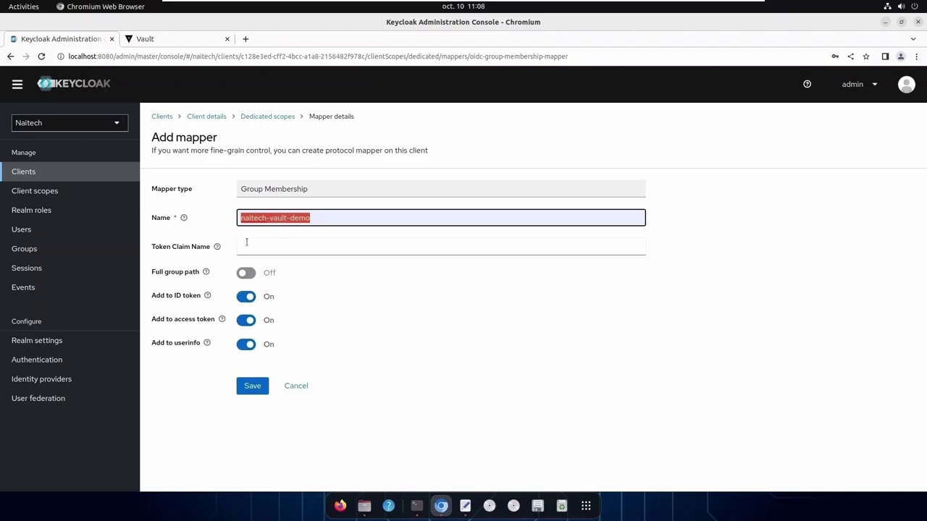
{"action": "type", "text": "groups"}
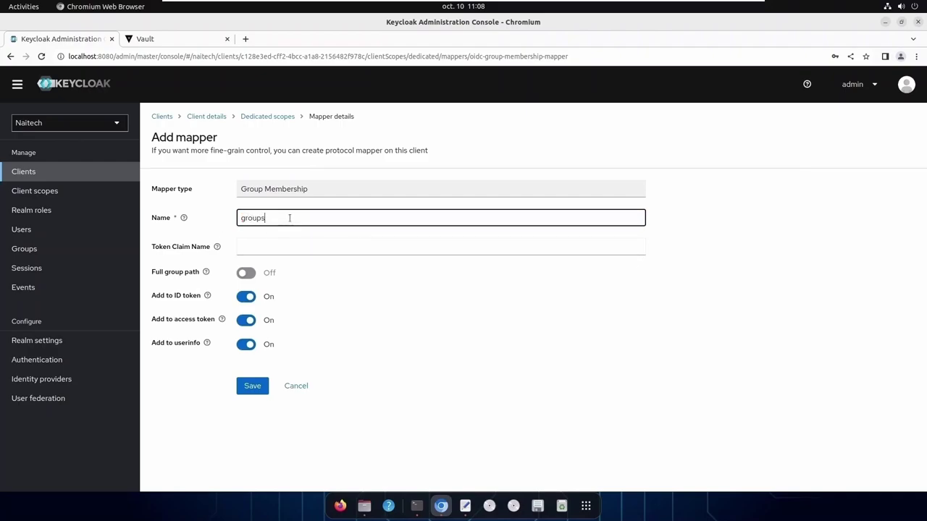
{"action": "left_click", "coordinate": [351, 249]}
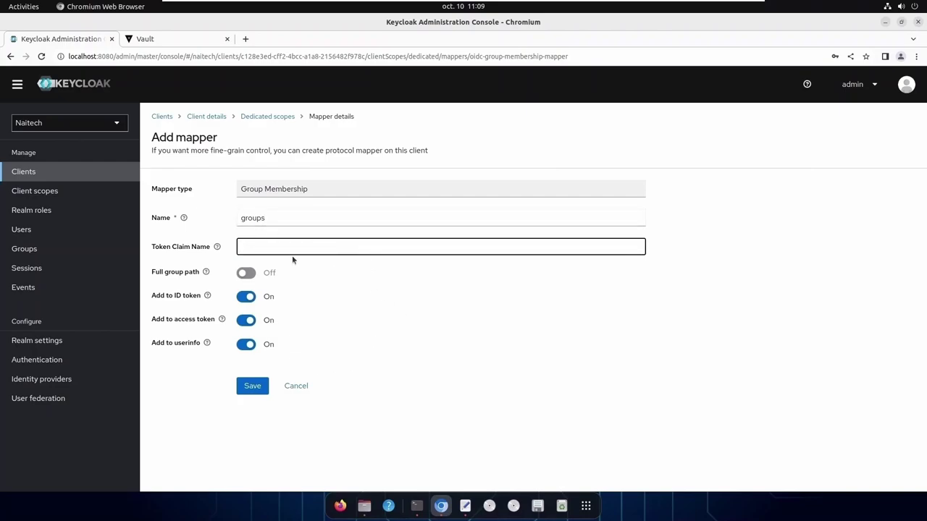
{"action": "type", "text": "groups"}
{"action": "left_click", "coordinate": [260, 387]}
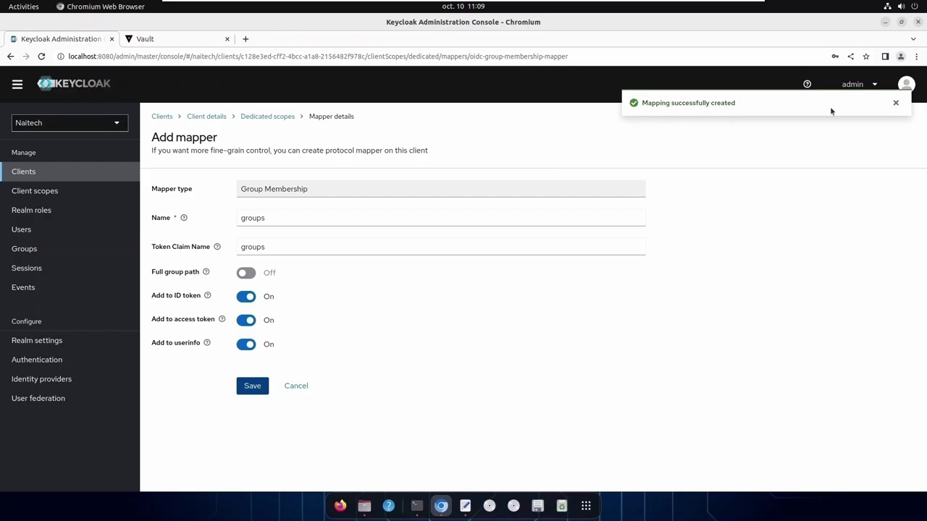
{"action": "left_click", "coordinate": [268, 118]}
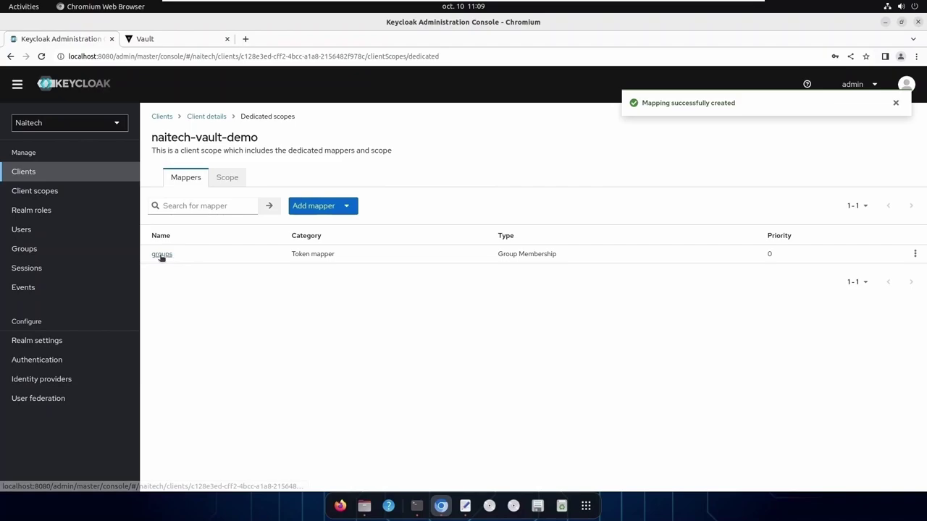
Open the client scope evaluation and select the naitech demo user
{"action": "left_click", "coordinate": [217, 117]}
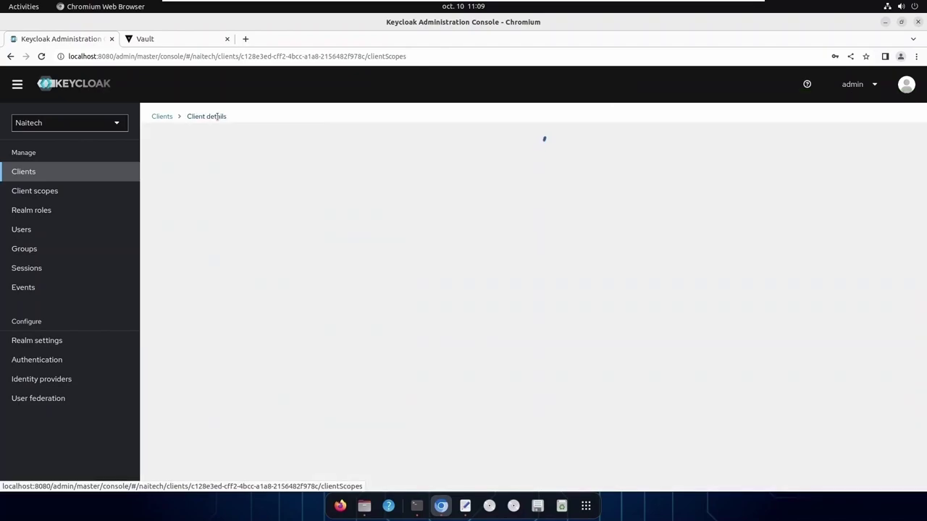
{"action": "scroll", "coordinate": [433, 355], "scroll_direction": "down", "scroll_amount": 1}
{"action": "scroll", "coordinate": [433, 355], "scroll_direction": "down", "scroll_amount": 1}
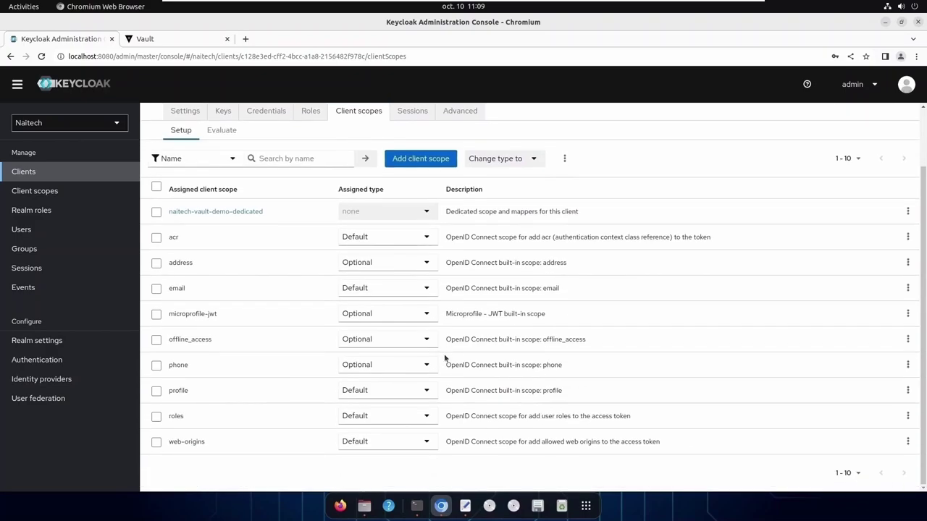
{"action": "scroll", "coordinate": [445, 358], "scroll_direction": "up", "scroll_amount": 1}
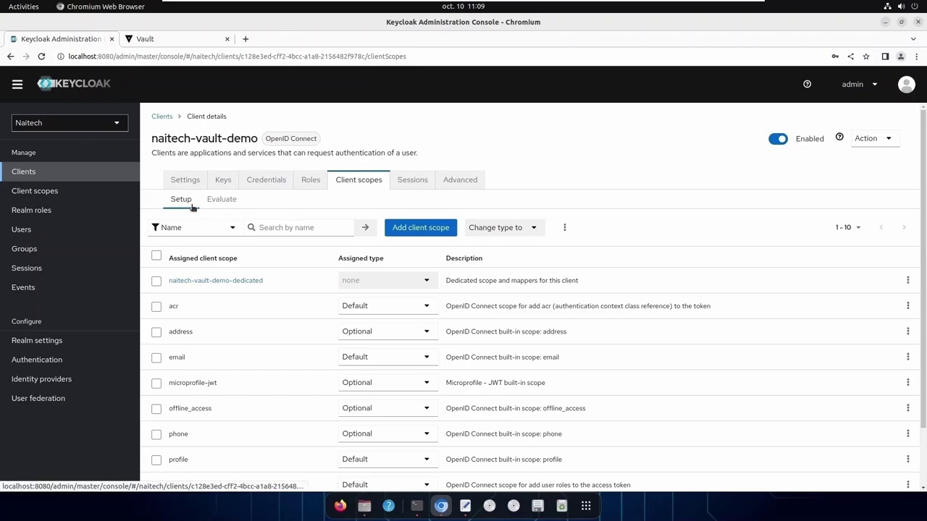
{"action": "left_click", "coordinate": [224, 204]}
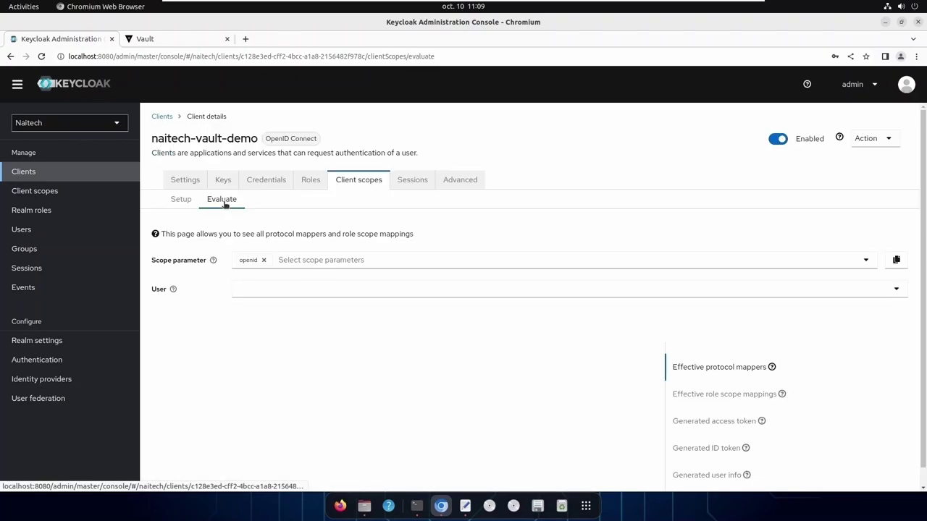
{"action": "left_click", "coordinate": [271, 295]}
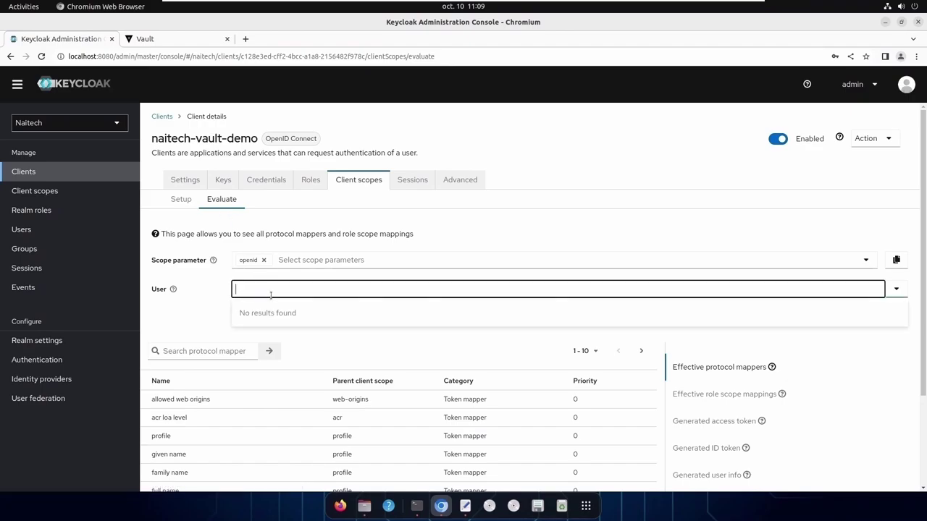
{"action": "type", "text": "naite"}
{"action": "left_click", "coordinate": [271, 313]}
Show the generated access token and highlight its groups claim naitech-vault-demo
{"action": "scroll", "coordinate": [271, 310], "scroll_direction": "down", "scroll_amount": 1}
{"action": "scroll", "coordinate": [272, 310], "scroll_direction": "down", "scroll_amount": 2}
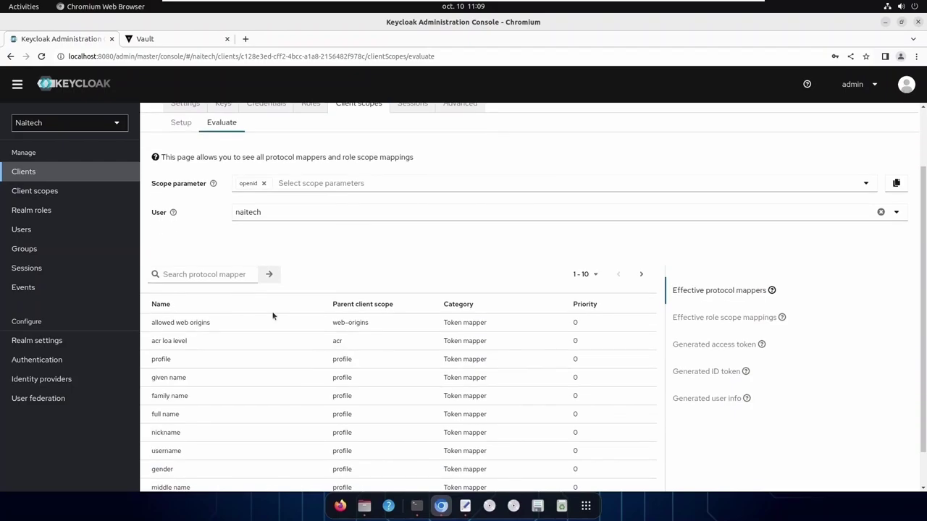
{"action": "left_click", "coordinate": [719, 303]}
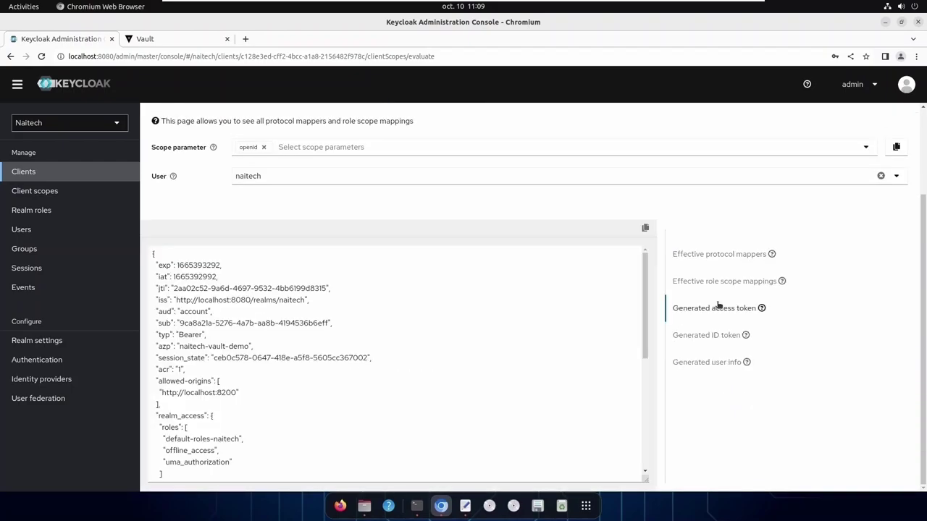
{"action": "scroll", "coordinate": [489, 344], "scroll_direction": "down", "scroll_amount": 2}
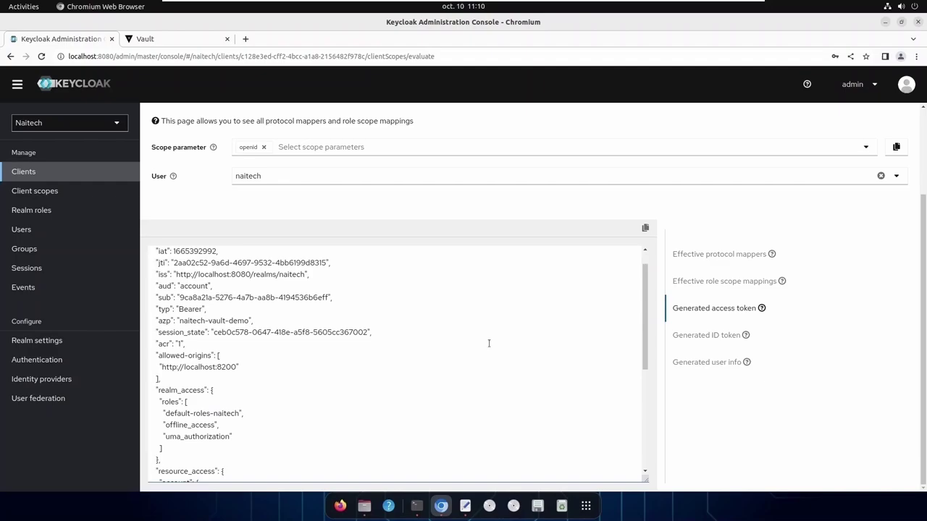
{"action": "scroll", "coordinate": [492, 340], "scroll_direction": "down", "scroll_amount": 3}
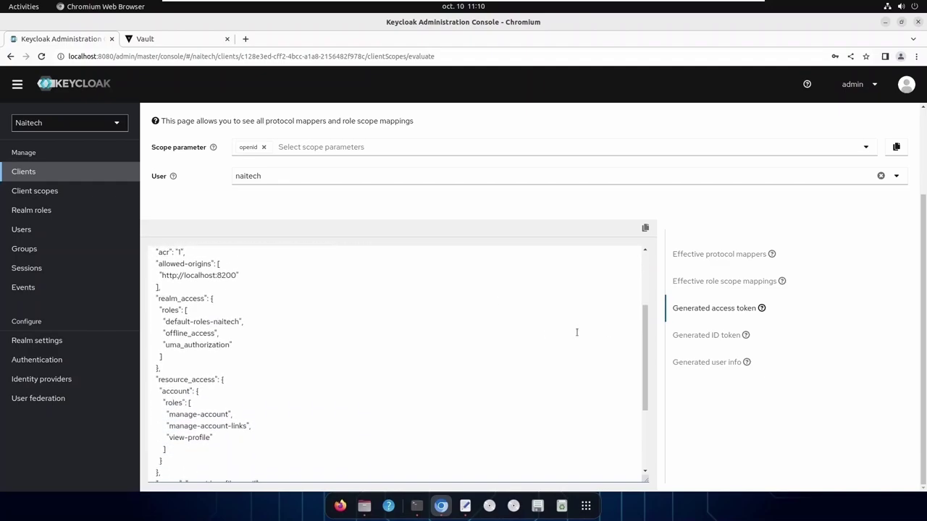
{"action": "scroll", "coordinate": [576, 332], "scroll_direction": "down", "scroll_amount": 1}
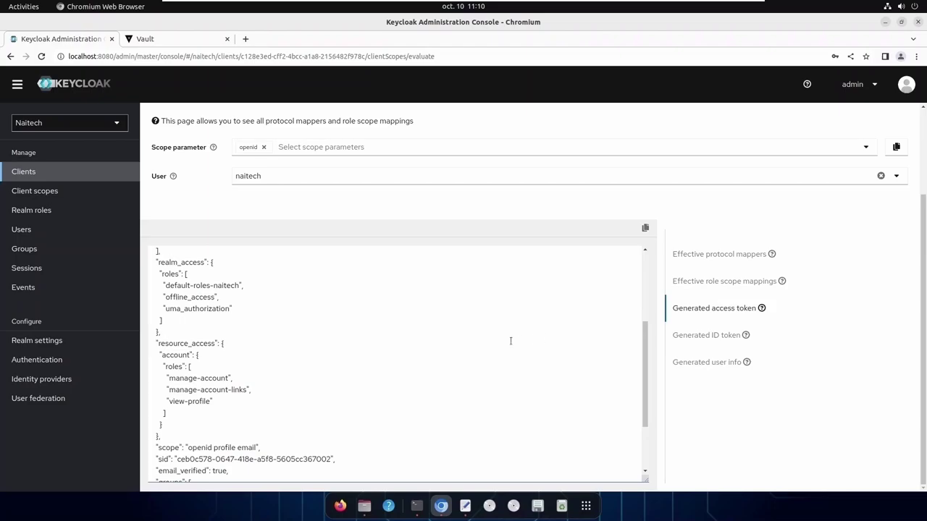
{"action": "scroll", "coordinate": [511, 341], "scroll_direction": "down", "scroll_amount": 2}
{"action": "scroll", "coordinate": [500, 342], "scroll_direction": "down", "scroll_amount": 2}
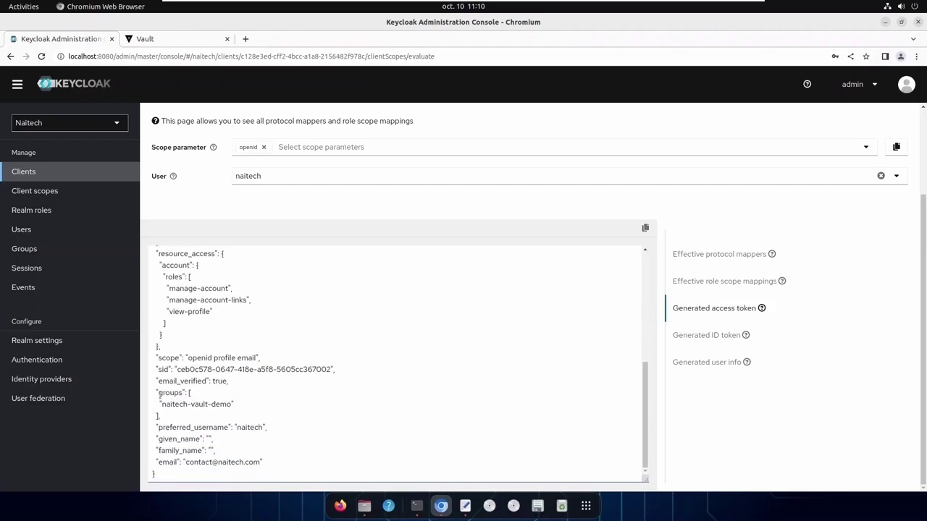
{"action": "left_click_drag", "start_coordinate": [158, 392], "coordinate": [183, 393]}
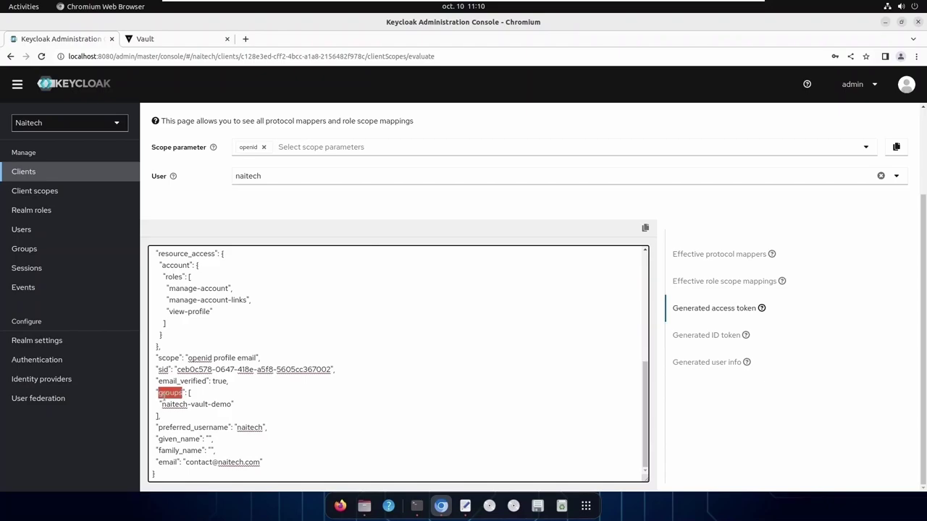
{"action": "left_click_drag", "start_coordinate": [162, 404], "coordinate": [231, 405]}
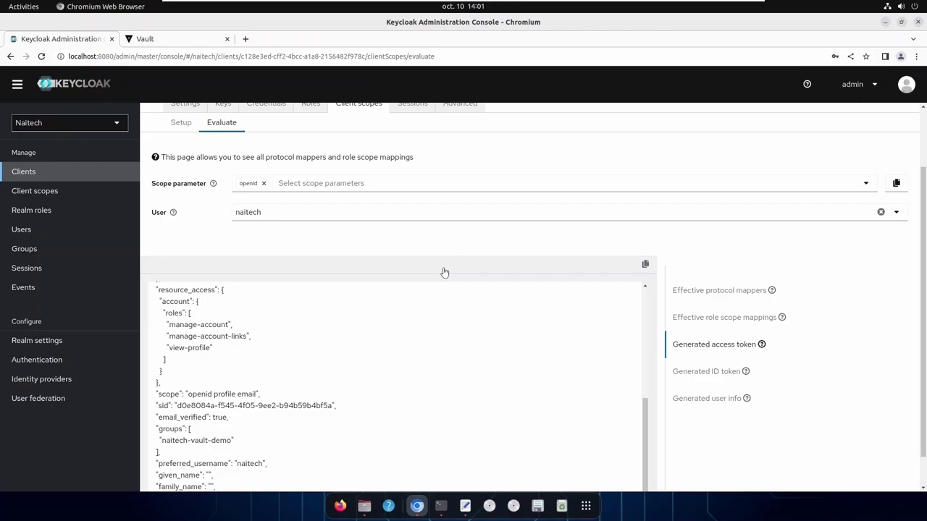
Start a new Vault ACL policy named naitech-vault-demo
{"action": "left_click", "coordinate": [156, 42]}
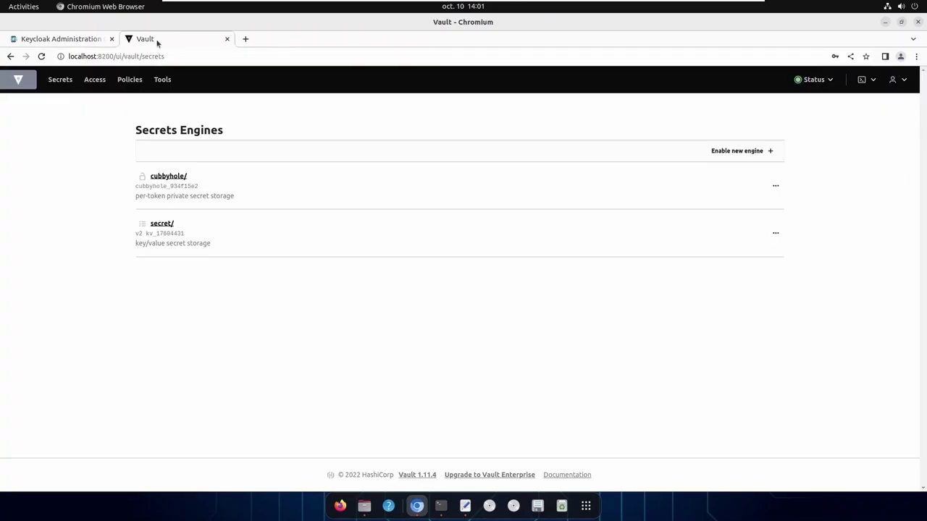
{"action": "left_click", "coordinate": [905, 79]}
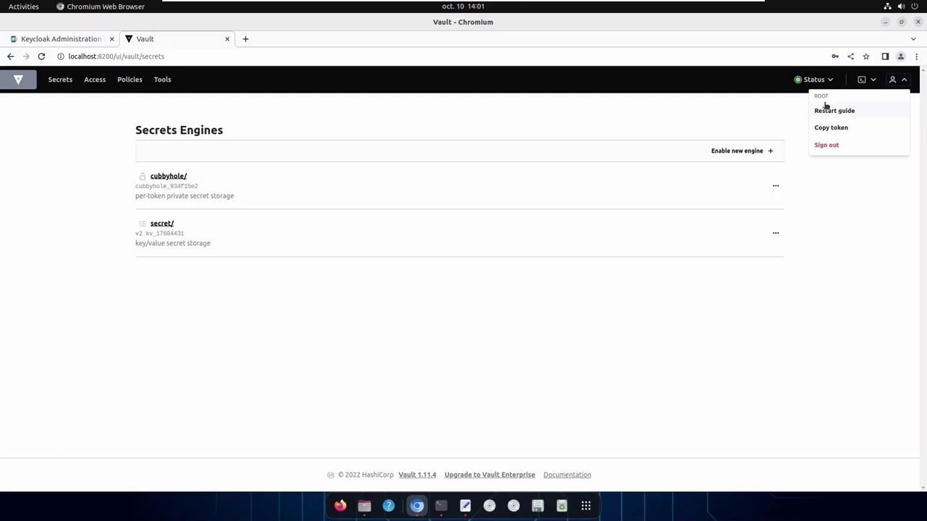
{"action": "left_click", "coordinate": [377, 106]}
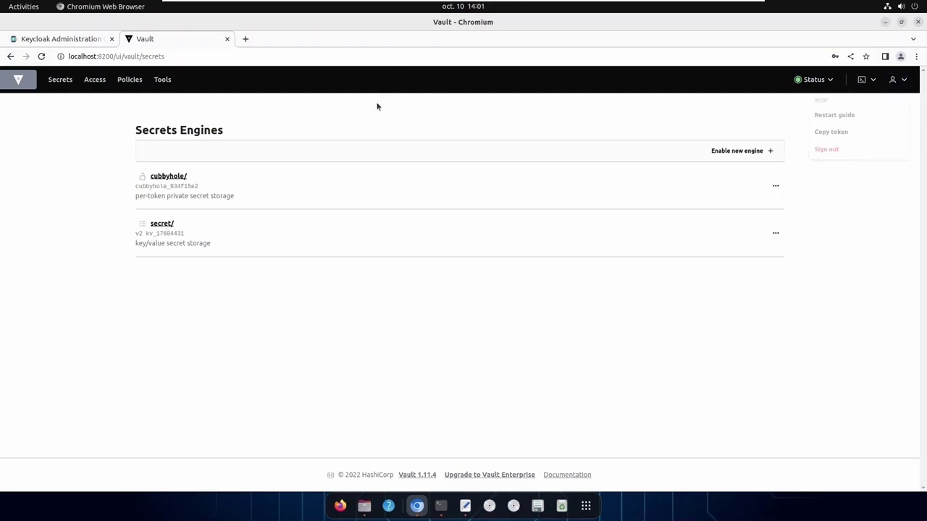
{"action": "left_click", "coordinate": [131, 81]}
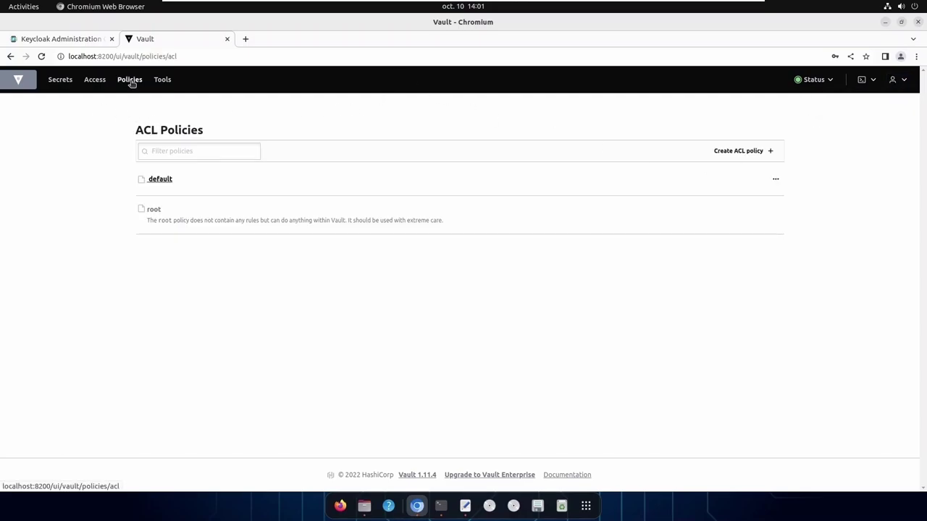
{"action": "left_click", "coordinate": [739, 151]}
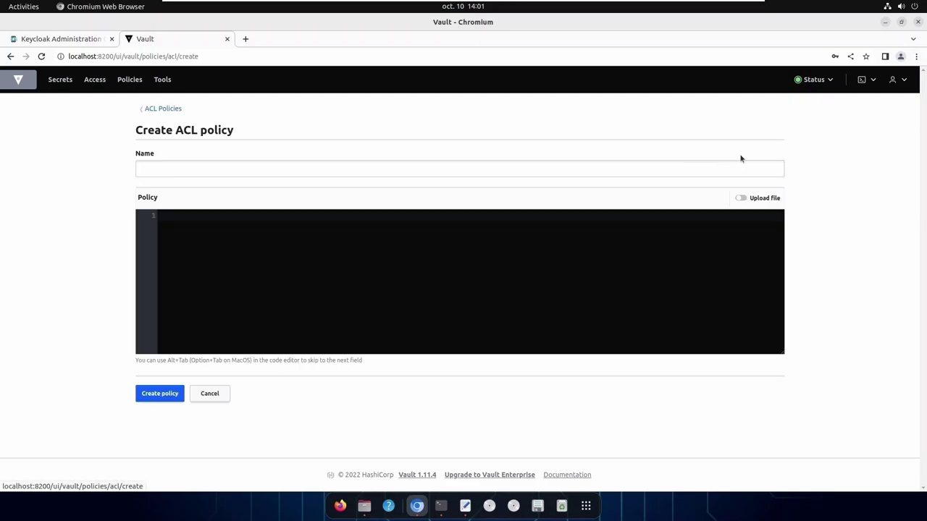
{"action": "left_click", "coordinate": [303, 166]}
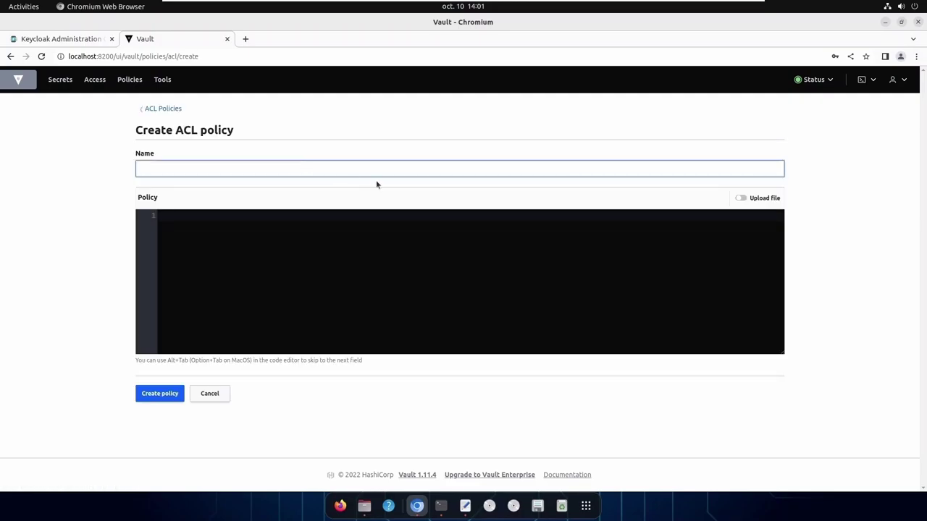
{"action": "type", "text": "naitech-vault-demo"}
Paste HCL rules granting full capabilities on secret/* and kv/*, and create the policy
{"action": "left_click", "coordinate": [228, 242]}
{"action": "type", "text": "# Enable and manage the key/value secrets engine at `secret/` path # List, create, update, and delete key/value secrets path \"secret/*\" {   capabilities = [\"create\", \"read\", \"update\", \"delete\", \"list\", \"sudo\"] }  path \"kv/*\" {   capabilities = [\"create\", \"read\", \"update\", \"delete\", \"list\", \"sudo\"] }"}
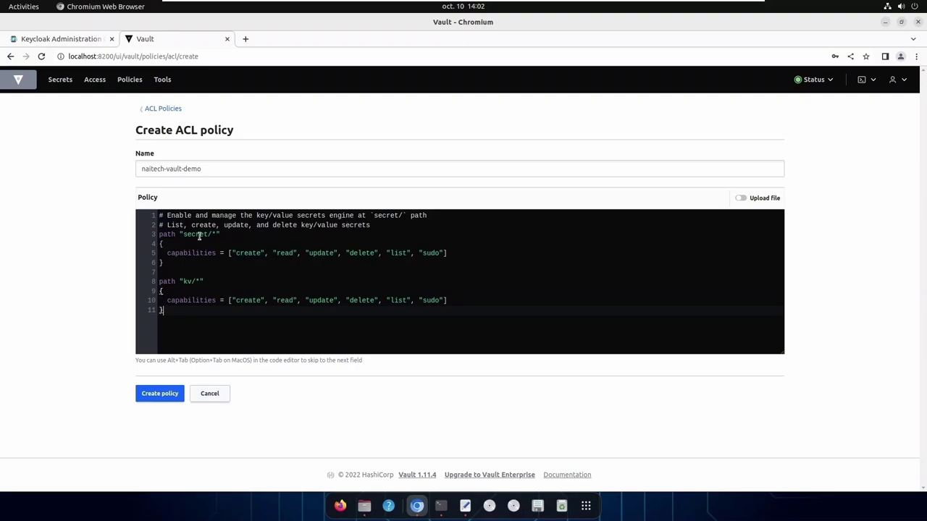
{"action": "double_click", "coordinate": [188, 281]}
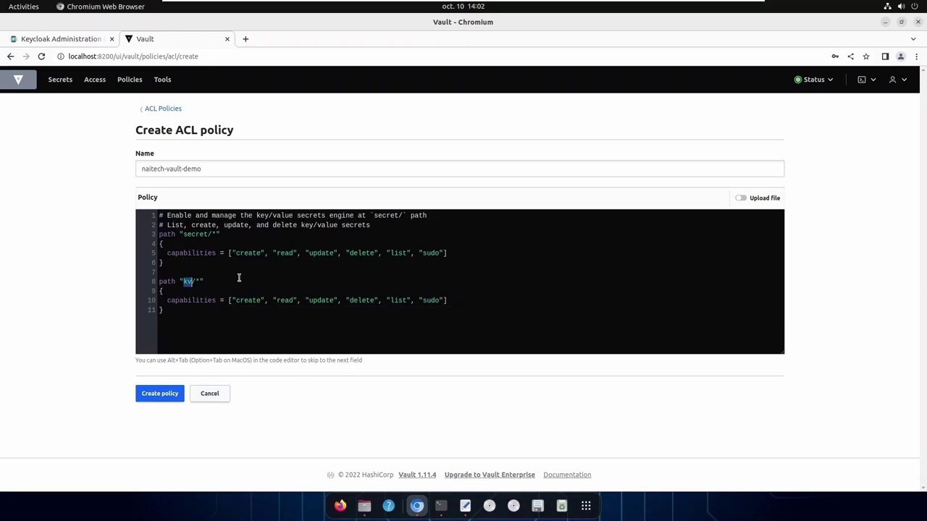
{"action": "left_click", "coordinate": [187, 281]}
{"action": "left_click", "coordinate": [245, 301]}
{"action": "left_click", "coordinate": [167, 399]}
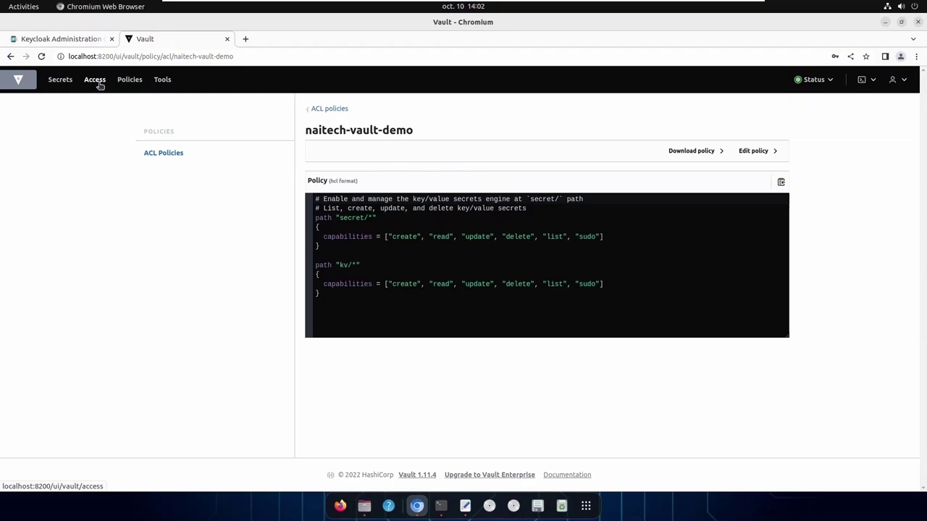
Begin enabling an OIDC auth method at mount path oidc
{"action": "left_click", "coordinate": [100, 85]}
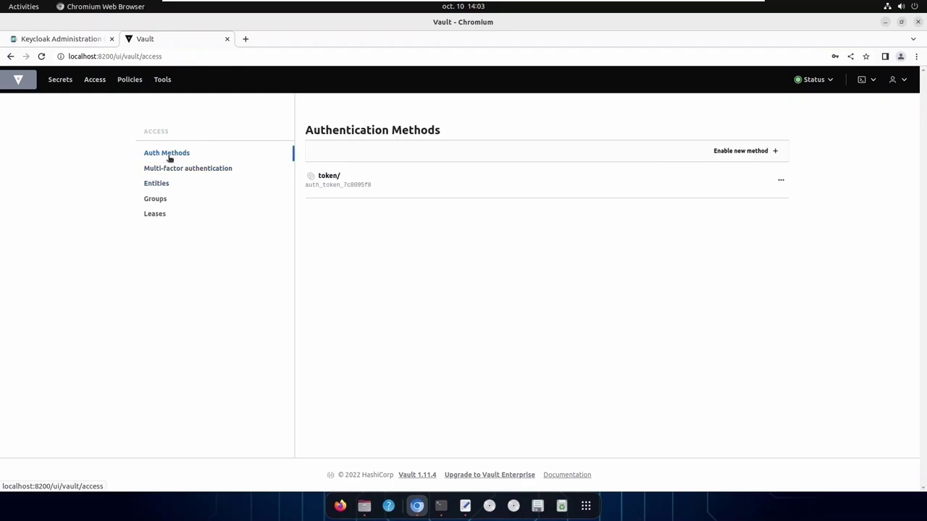
{"action": "left_click", "coordinate": [750, 153]}
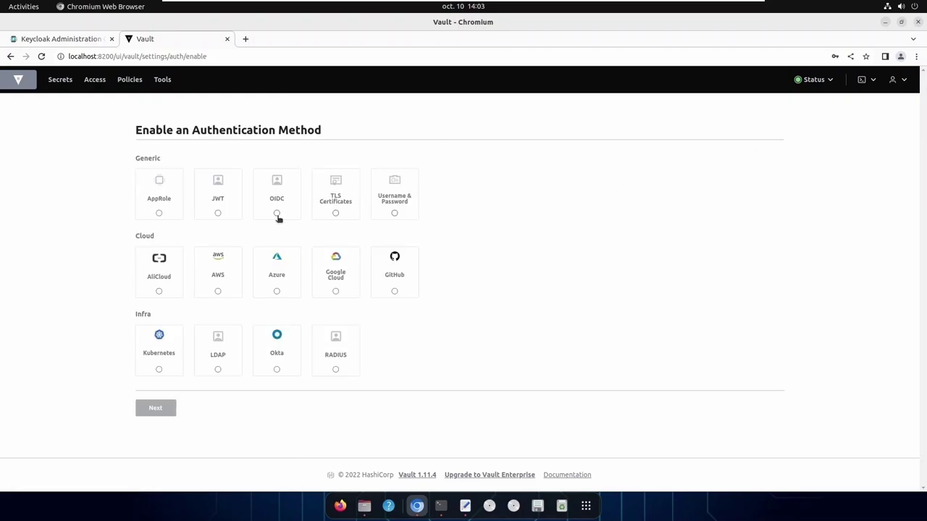
{"action": "left_click", "coordinate": [276, 214]}
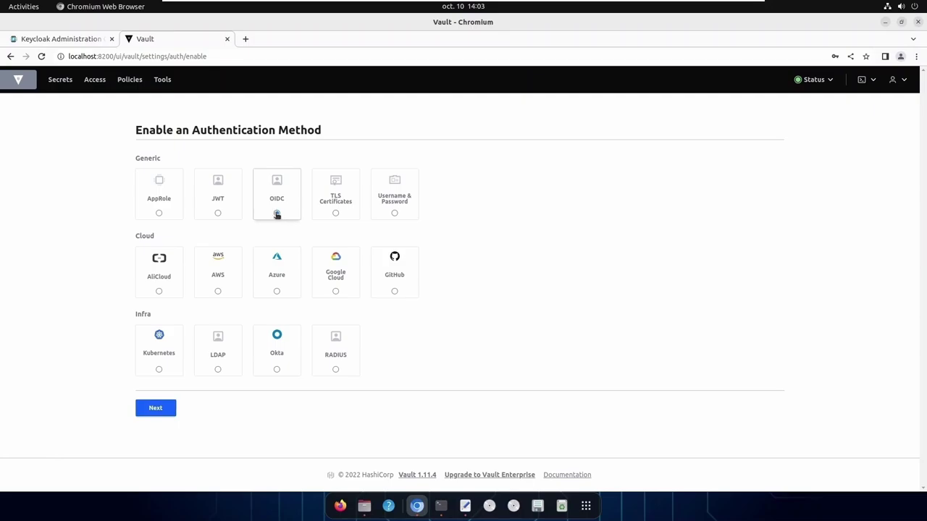
{"action": "left_click", "coordinate": [166, 409]}
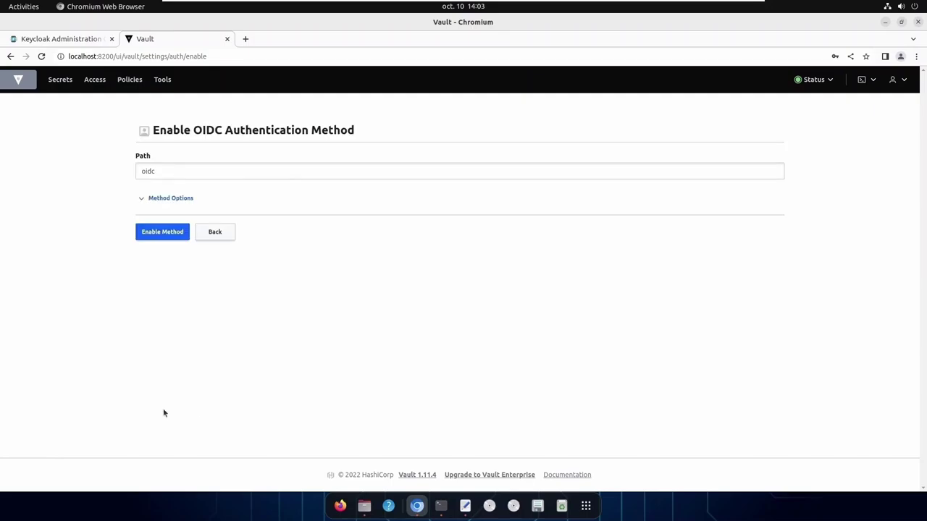
{"action": "left_click", "coordinate": [161, 172]}
{"action": "left_click_drag", "start_coordinate": [161, 171], "coordinate": [136, 172]}
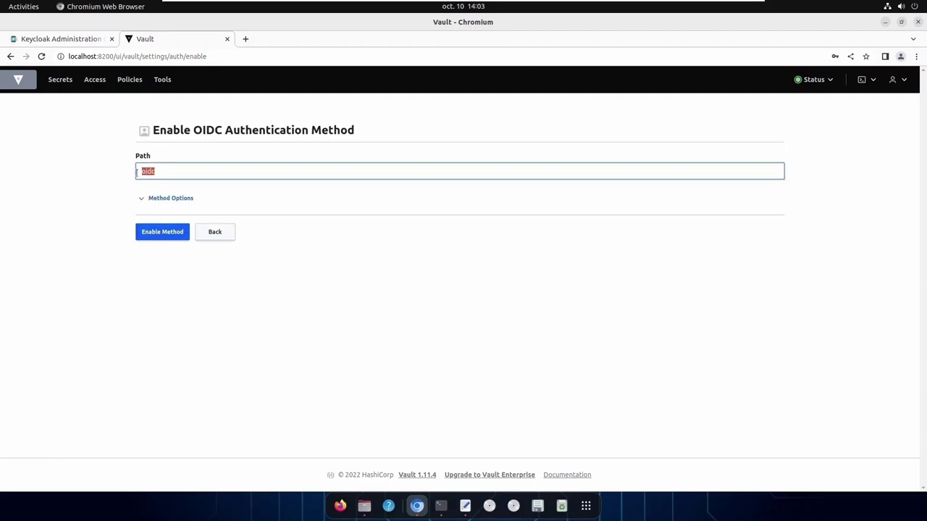
Give it description keycloak and a default lease TTL of 1 hour
{"action": "left_click", "coordinate": [173, 199]}
{"action": "left_click", "coordinate": [224, 251]}
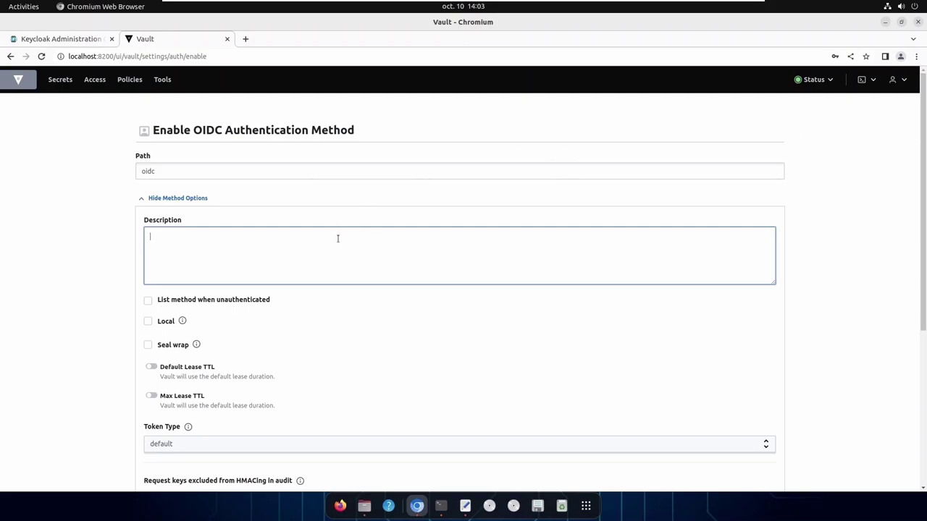
{"action": "type", "text": "keycloak"}
{"action": "scroll", "coordinate": [431, 295], "scroll_direction": "down", "scroll_amount": 1}
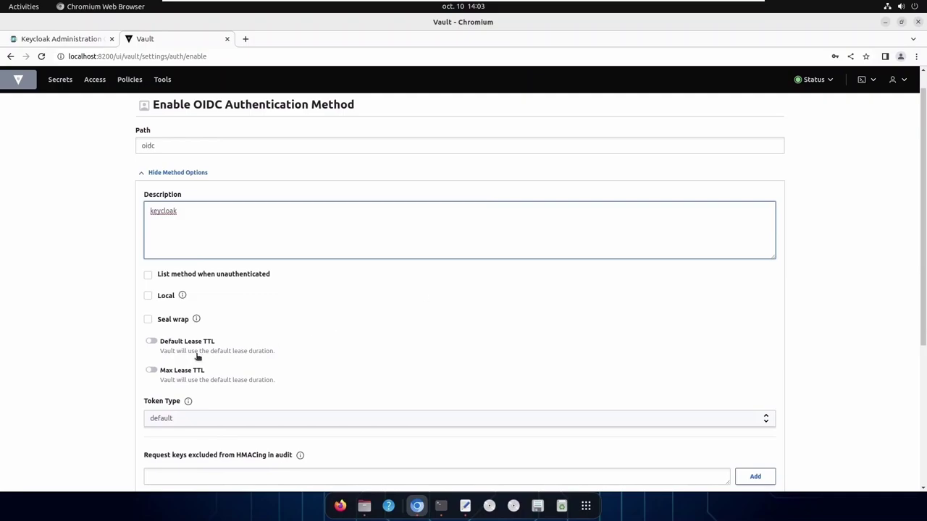
{"action": "left_click", "coordinate": [151, 344]}
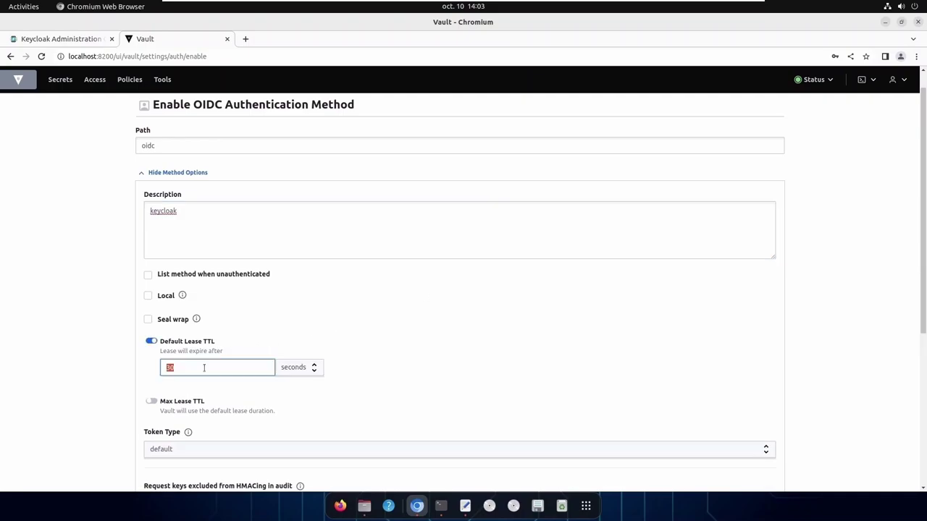
{"action": "type", "text": "1"}
{"action": "left_click", "coordinate": [304, 371]}
{"action": "left_click", "coordinate": [298, 398]}
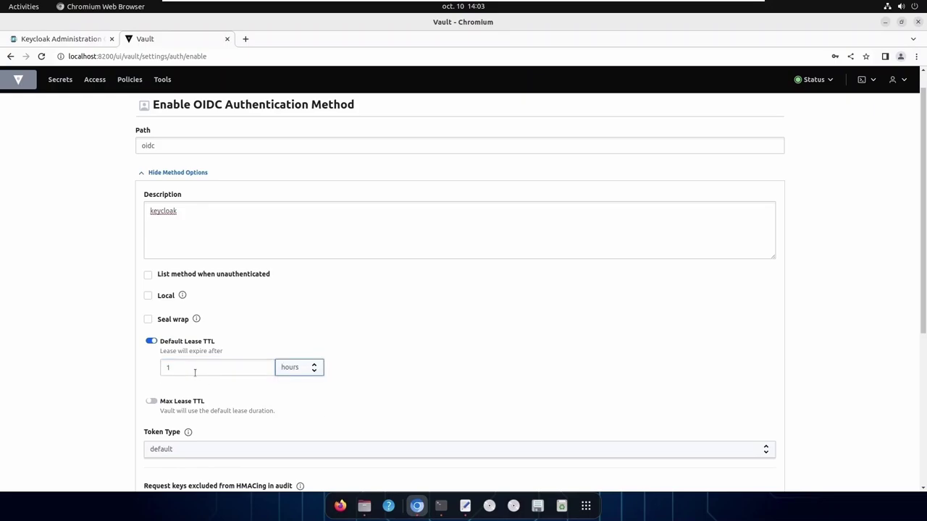
Set the max lease TTL to 48 hours
{"action": "scroll", "coordinate": [271, 396], "scroll_direction": "down", "scroll_amount": 1}
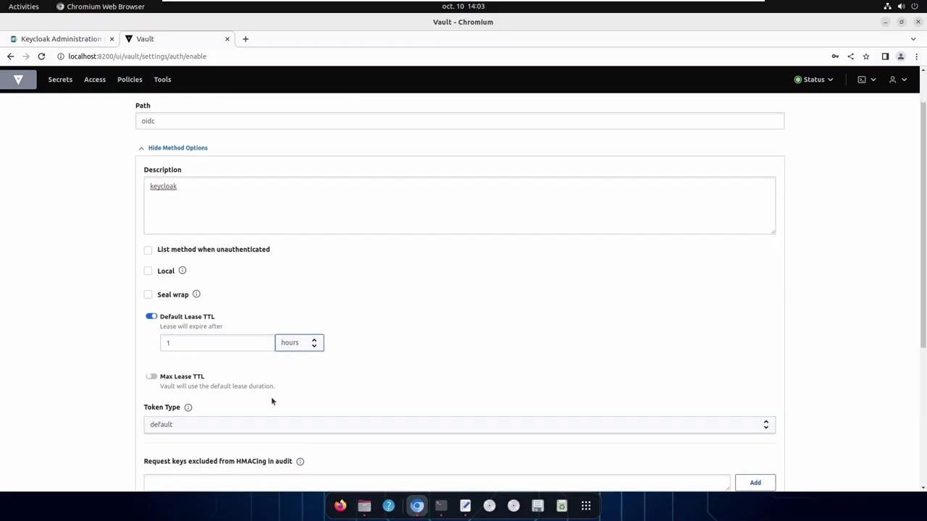
{"action": "left_click", "coordinate": [151, 378]}
{"action": "left_click", "coordinate": [181, 401]}
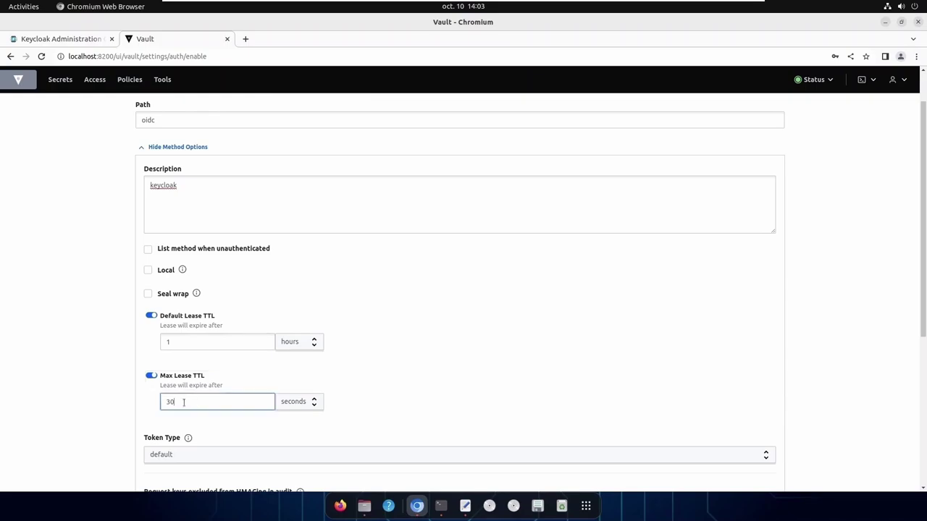
{"action": "left_click_drag", "start_coordinate": [181, 401], "coordinate": [161, 402]}
{"action": "type", "text": "48"}
{"action": "left_click", "coordinate": [294, 401]}
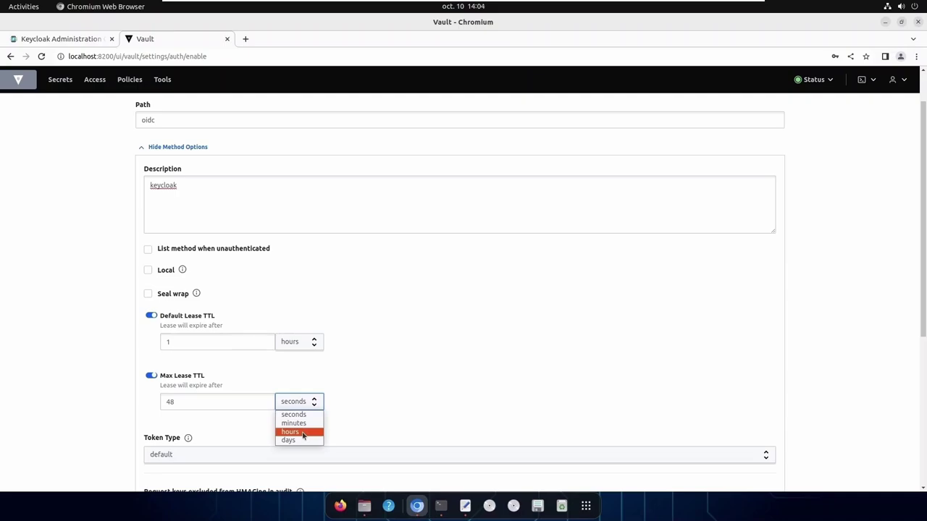
{"action": "left_click", "coordinate": [302, 433]}
Set the token type to service and enable the OIDC method
{"action": "scroll", "coordinate": [317, 428], "scroll_direction": "down", "scroll_amount": 3}
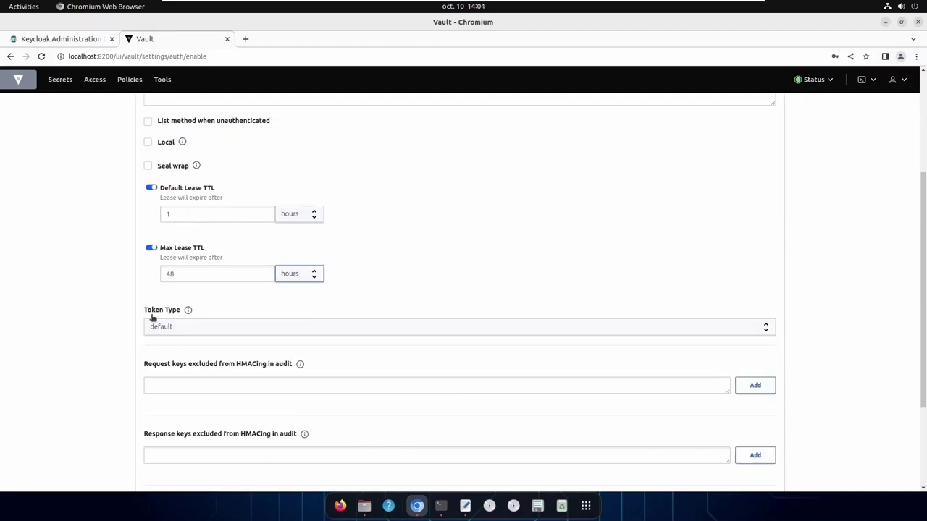
{"action": "left_click", "coordinate": [225, 327]}
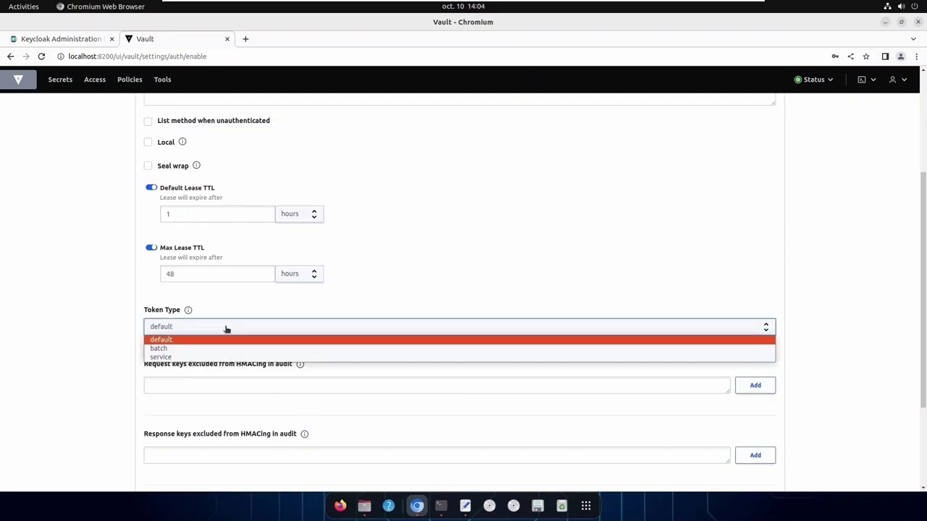
{"action": "left_click", "coordinate": [193, 358]}
{"action": "scroll", "coordinate": [233, 386], "scroll_direction": "down", "scroll_amount": 4}
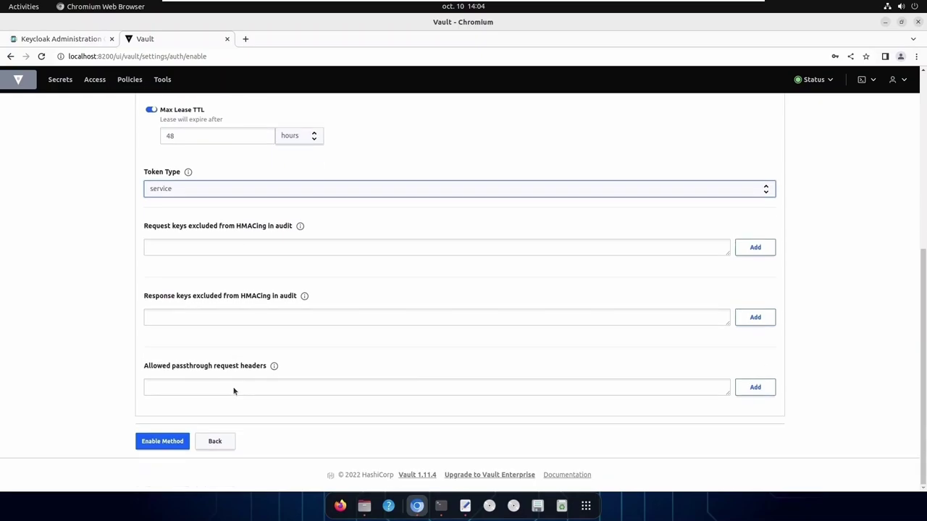
{"action": "left_click", "coordinate": [163, 442]}
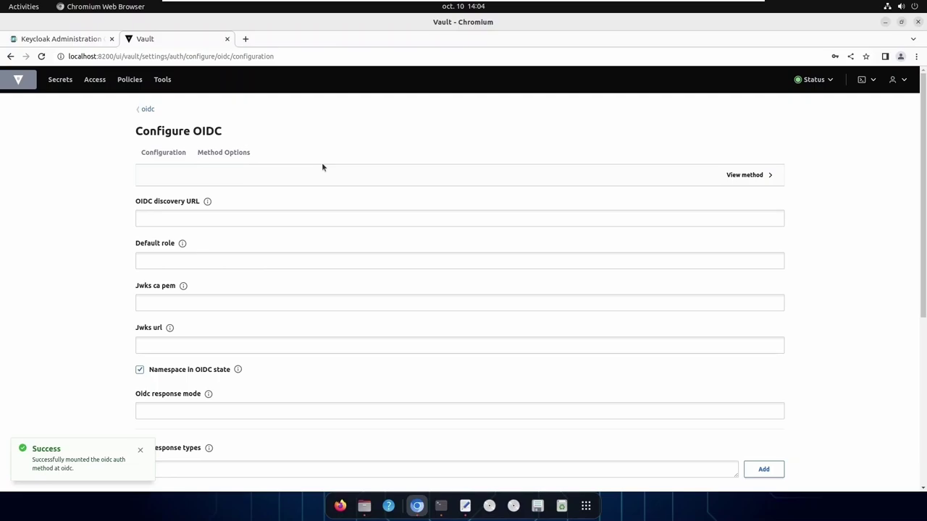
{"action": "left_click", "coordinate": [153, 214]}
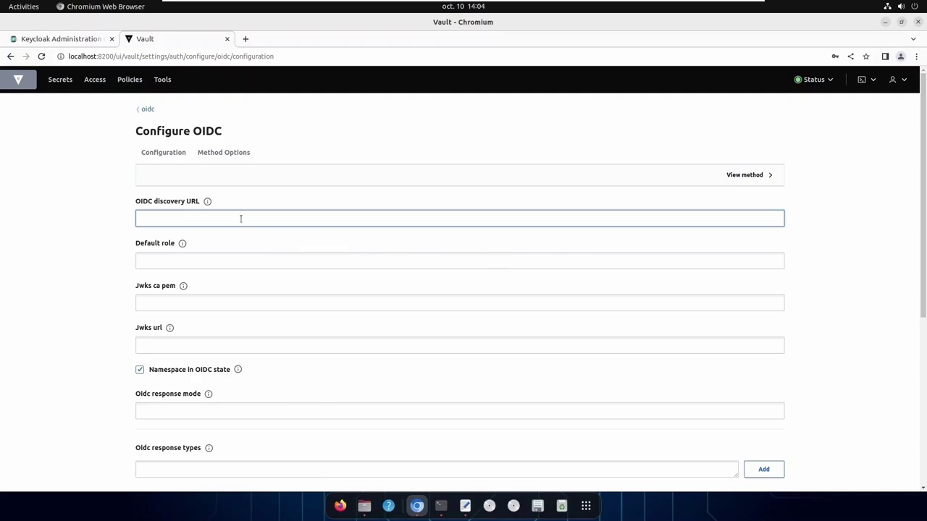
{"action": "type", "text": "http://localhost:8080/realms/naitech"}
{"action": "left_click_drag", "start_coordinate": [191, 218], "coordinate": [257, 219]}
{"action": "left_click", "coordinate": [230, 261]}
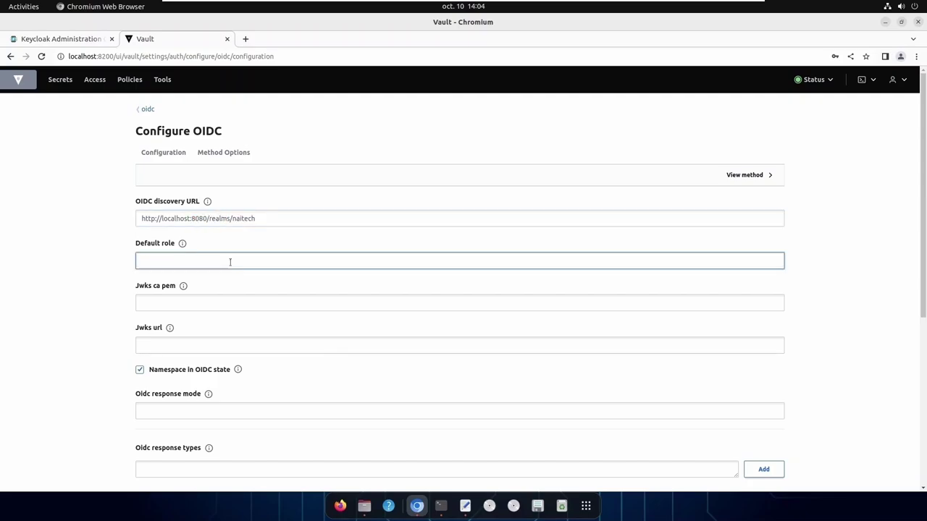
{"action": "type", "text": "deafault"}
{"action": "key", "text": "BackSpace"}
{"action": "key", "text": "BackSpace"}
{"action": "key", "text": "BackSpace"}
{"action": "key", "text": "BackSpace"}
{"action": "key", "text": "BackSpace"}
{"action": "key", "text": "BackSpace"}
{"action": "type", "text": "fault"}
Expand the OIDC client ID and secret options and check the client ID help
{"action": "left_click", "coordinate": [210, 411]}
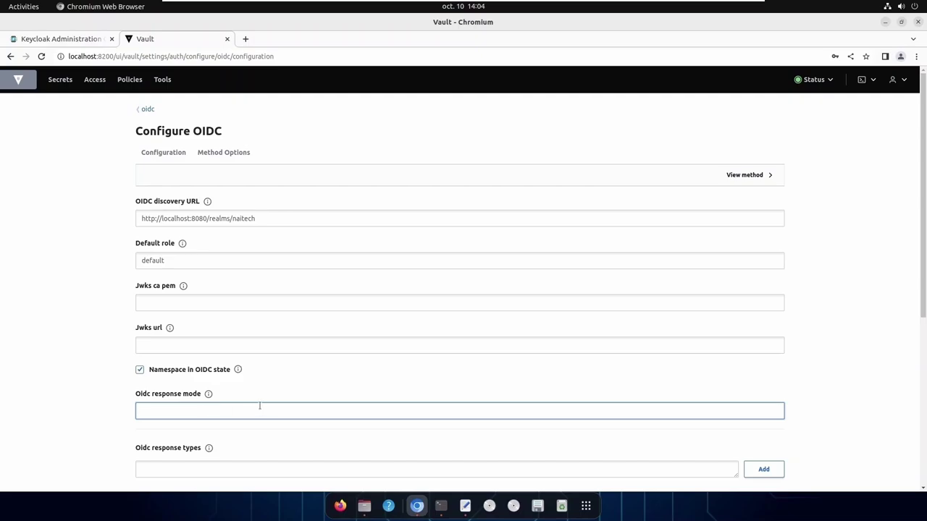
{"action": "scroll", "coordinate": [256, 406], "scroll_direction": "down", "scroll_amount": 3}
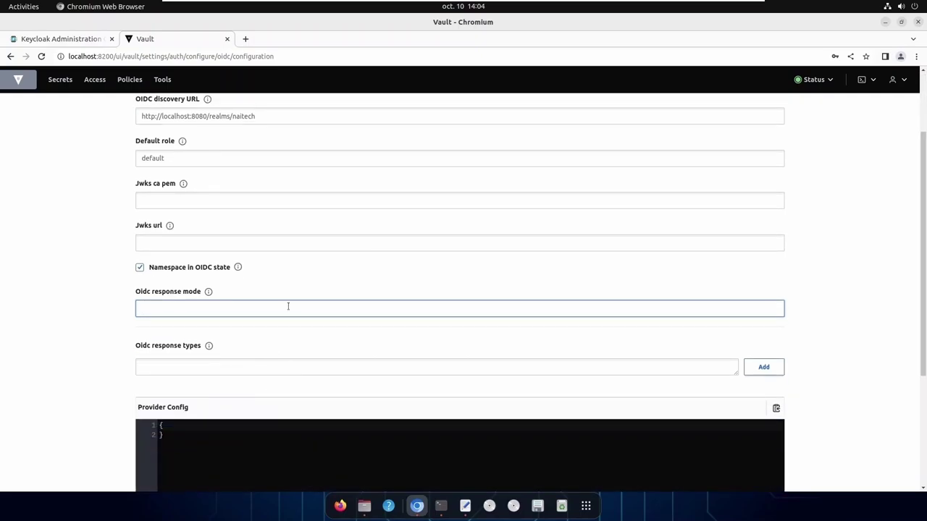
{"action": "scroll", "coordinate": [288, 306], "scroll_direction": "down", "scroll_amount": 5}
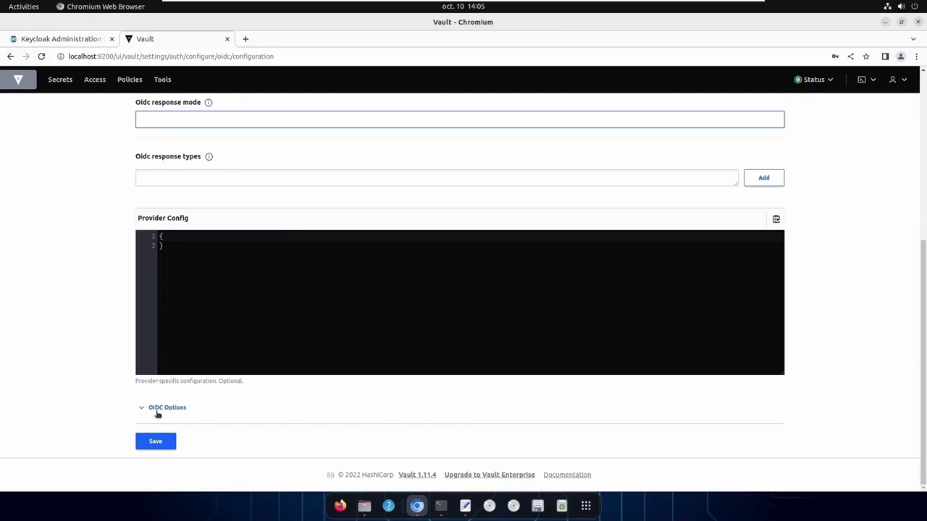
{"action": "left_click", "coordinate": [159, 411]}
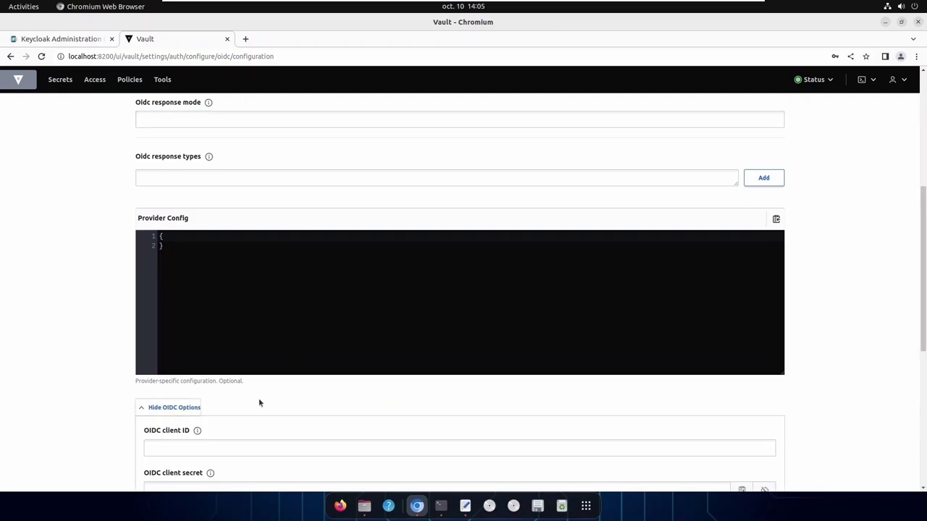
{"action": "scroll", "coordinate": [355, 403], "scroll_direction": "down", "scroll_amount": 6}
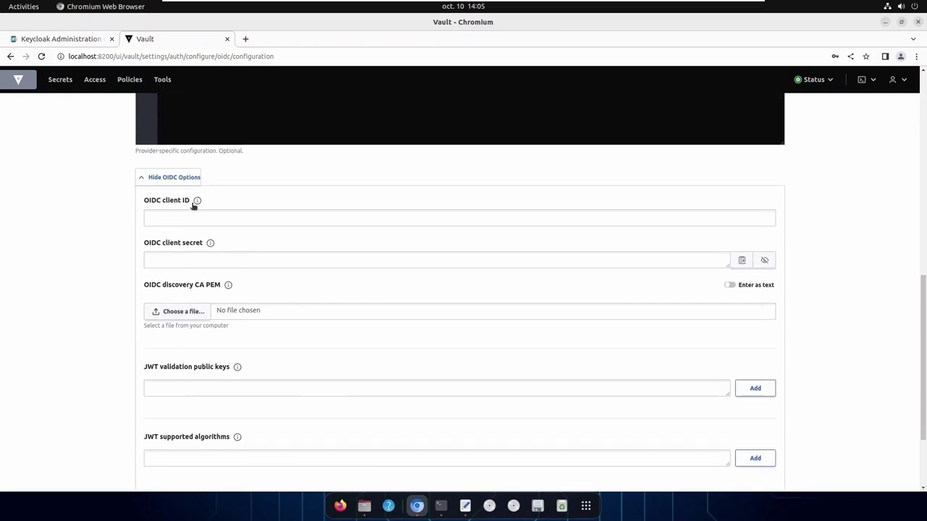
{"action": "left_click", "coordinate": [168, 263]}
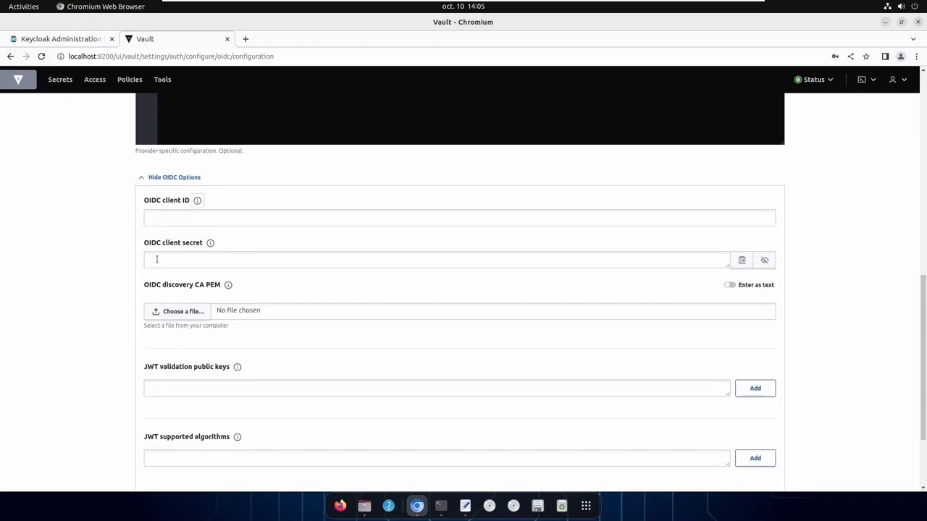
{"action": "left_click", "coordinate": [81, 40]}
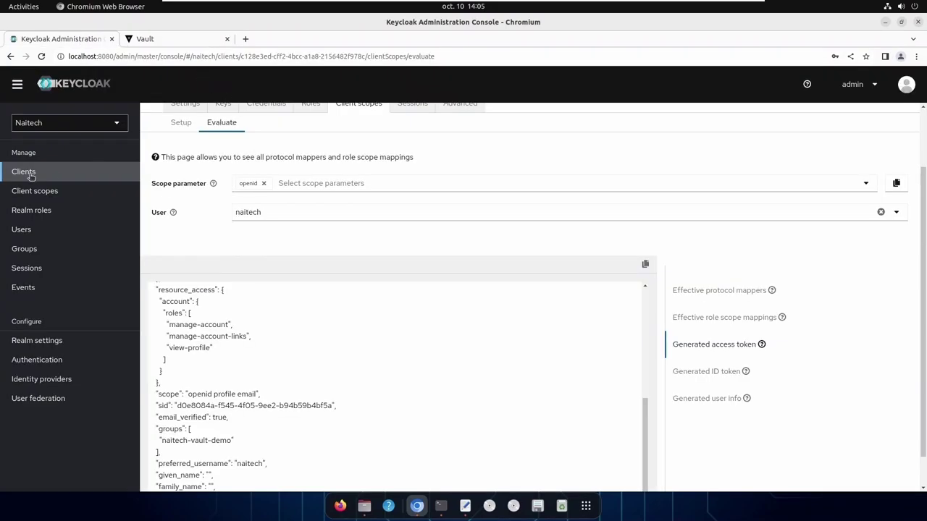
Copy client ID naitech-vault-demo from Keycloak credentials into Vault's OIDC client ID field
{"action": "scroll", "coordinate": [275, 273], "scroll_direction": "up", "scroll_amount": 2}
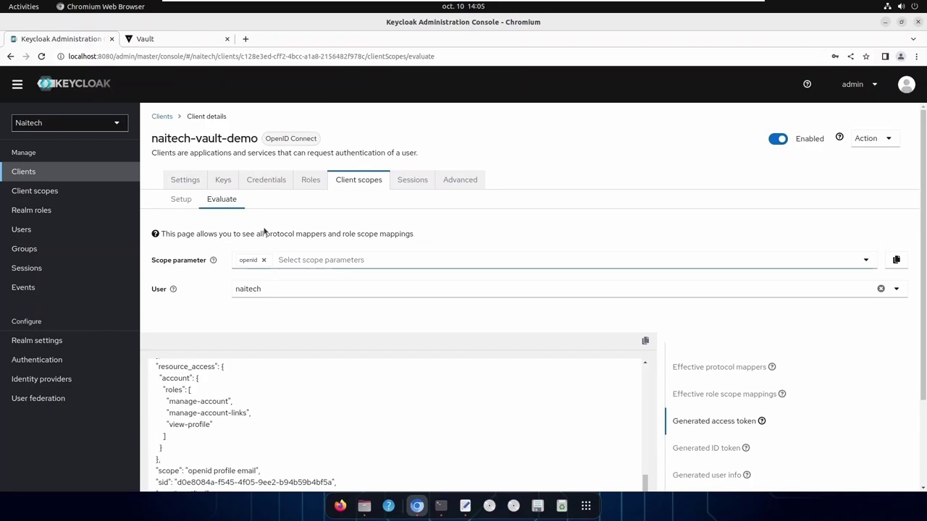
{"action": "left_click", "coordinate": [263, 180]}
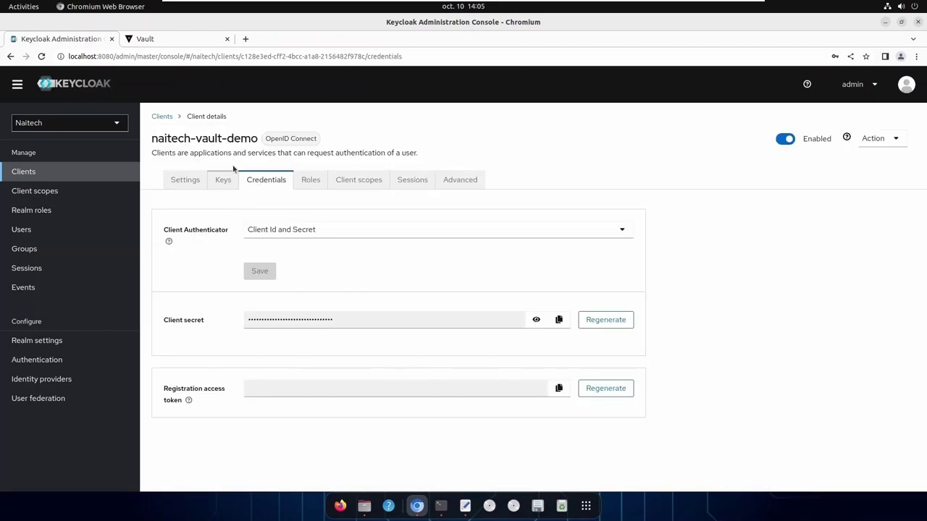
{"action": "left_click_drag", "start_coordinate": [151, 139], "coordinate": [258, 141]}
{"action": "key", "text": "ctrl+c"}
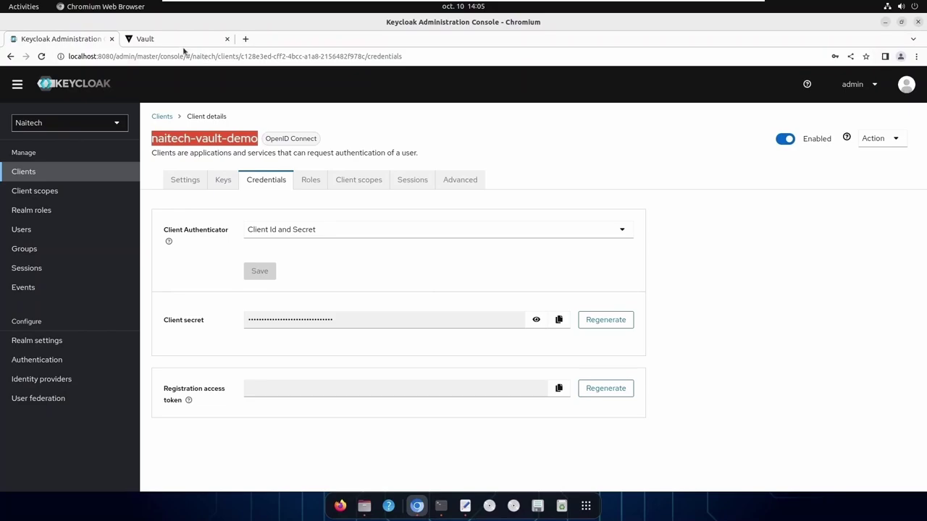
{"action": "left_click", "coordinate": [178, 42]}
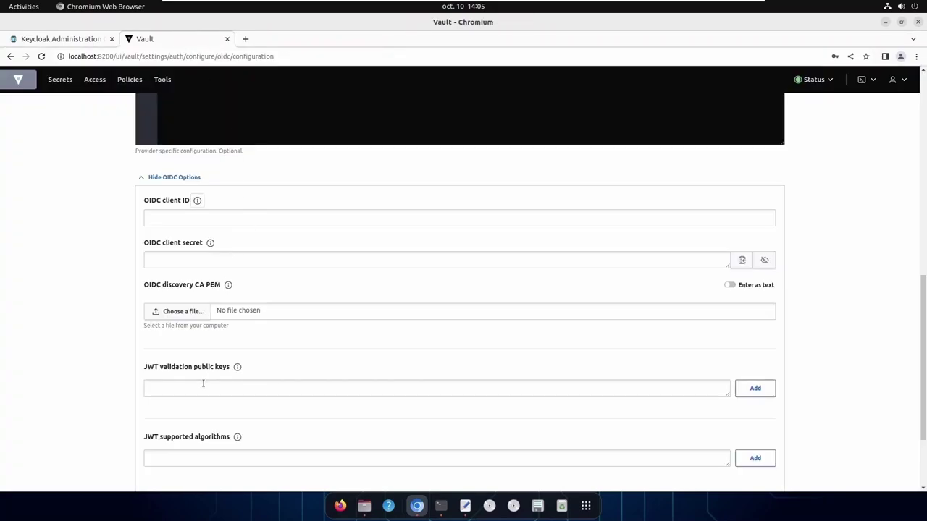
{"action": "left_click", "coordinate": [170, 219]}
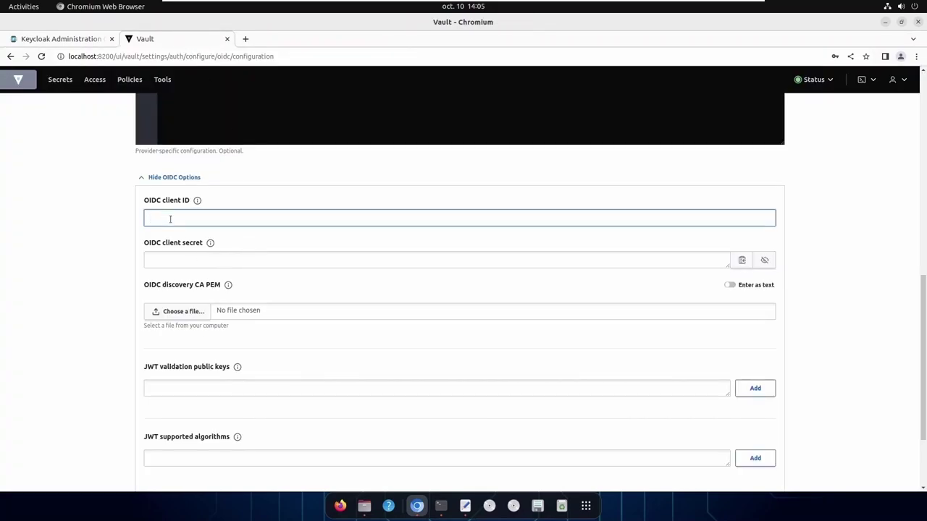
{"action": "key", "text": "ctrl+v"}
Copy the revealed client secret into Vault's OIDC client secret field and save
{"action": "left_click", "coordinate": [81, 40]}
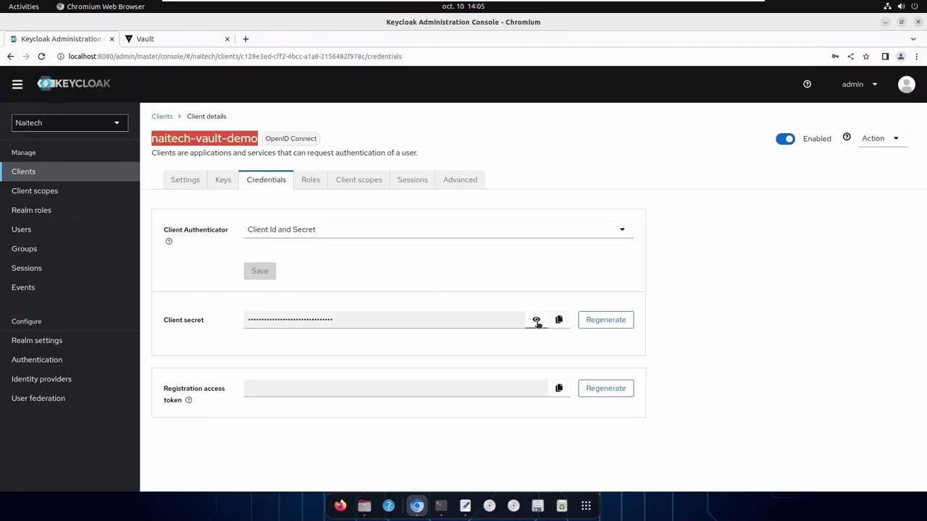
{"action": "left_click", "coordinate": [537, 321]}
{"action": "left_click_drag", "start_coordinate": [392, 319], "coordinate": [224, 319]}
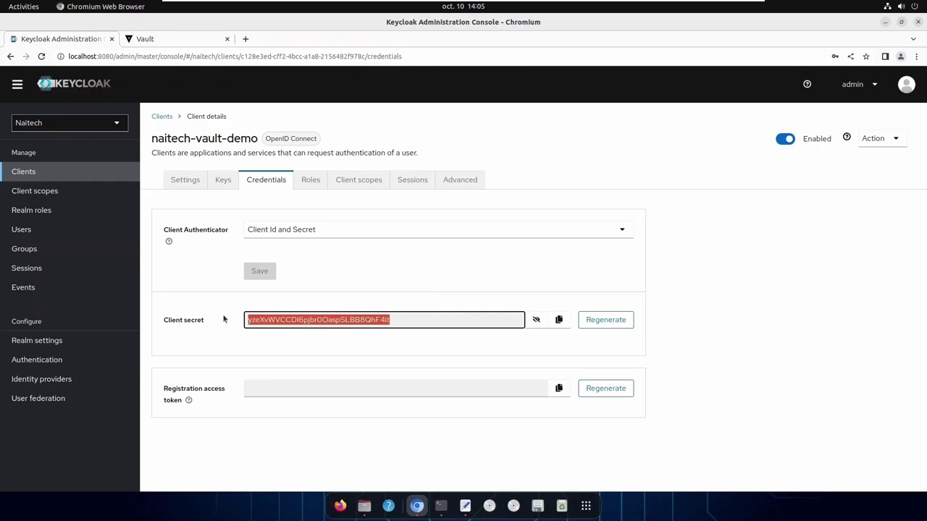
{"action": "left_click", "coordinate": [150, 41]}
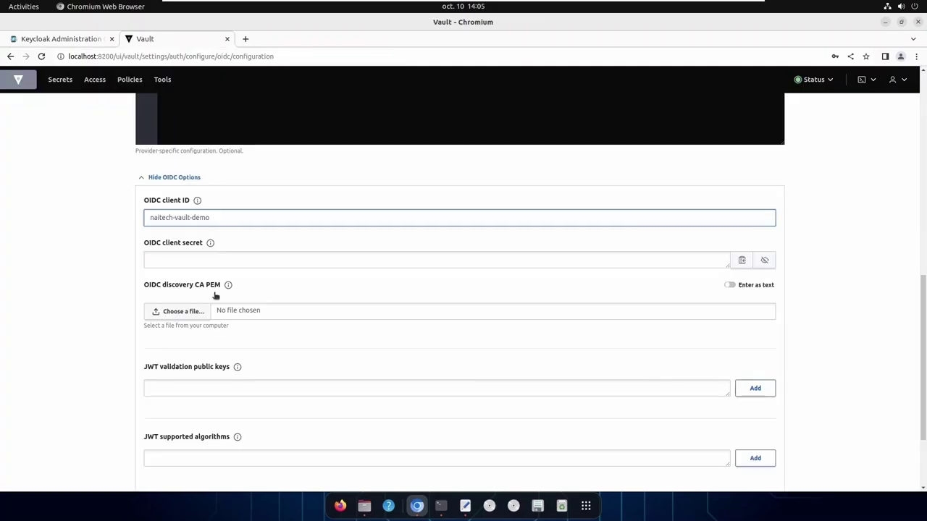
{"action": "left_click", "coordinate": [169, 261]}
{"action": "key", "text": "ctrl+v"}
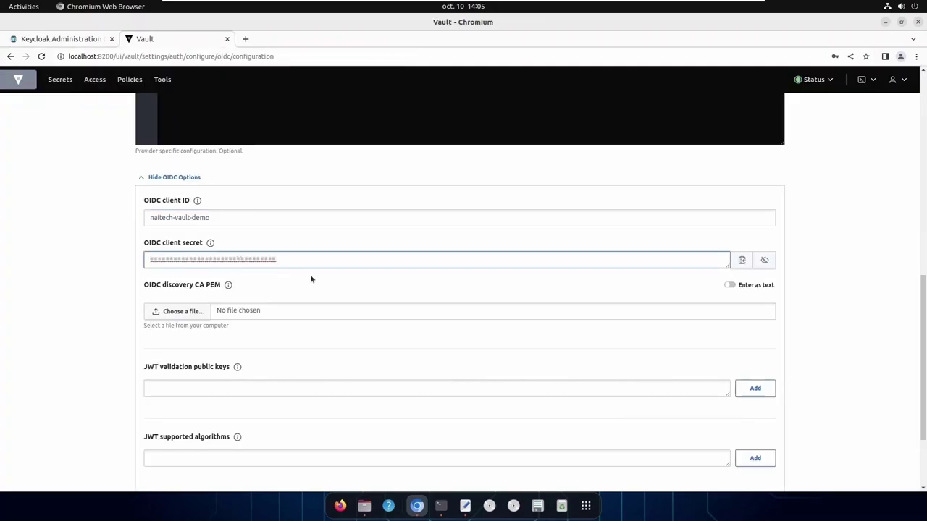
{"action": "scroll", "coordinate": [319, 312], "scroll_direction": "down", "scroll_amount": 3}
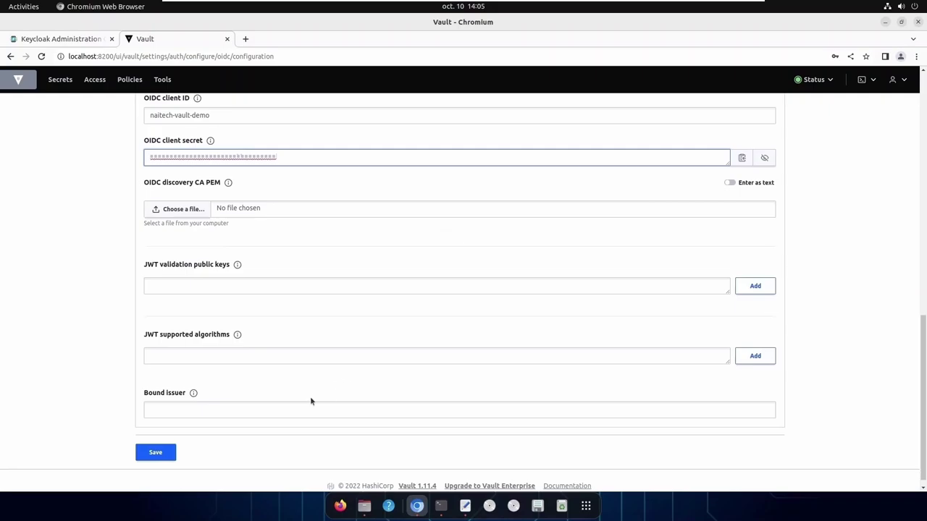
{"action": "left_click", "coordinate": [158, 454]}
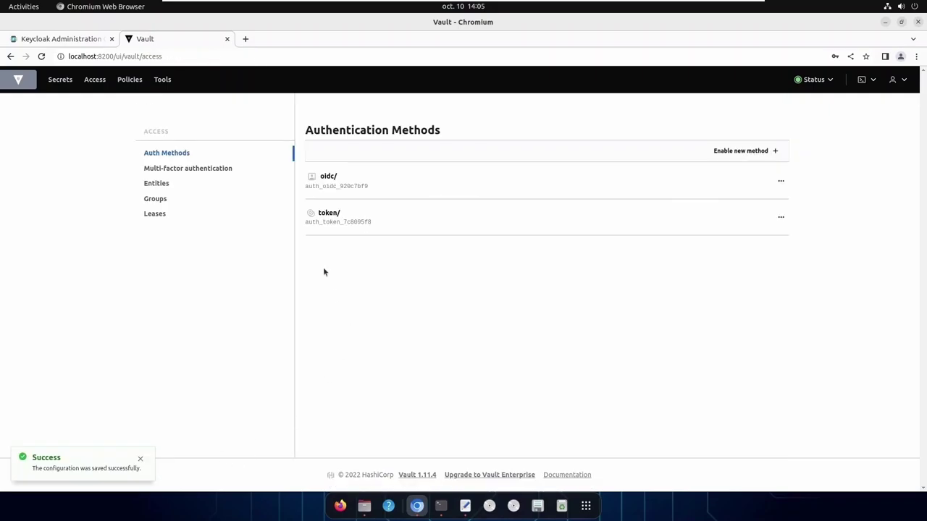
Open the oidc auth method's configuration and look over its method options
{"action": "left_click", "coordinate": [330, 181]}
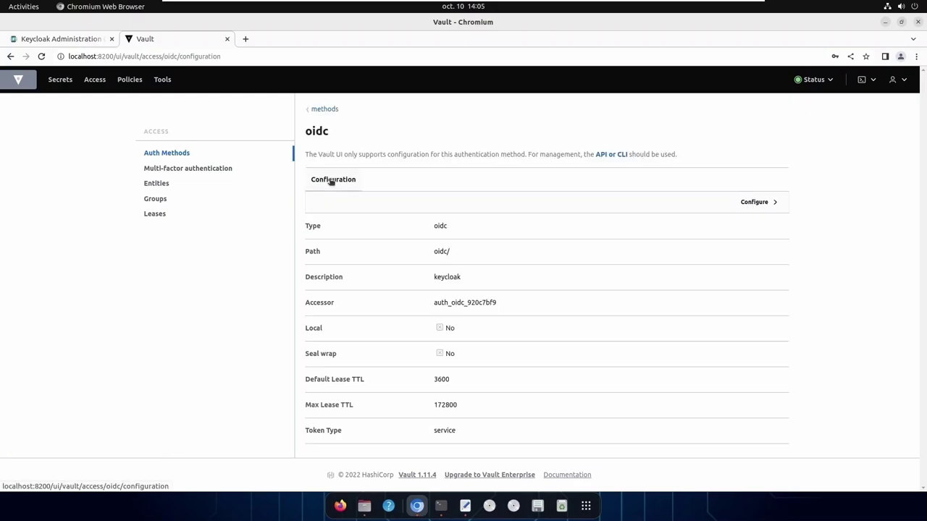
{"action": "left_click", "coordinate": [749, 202]}
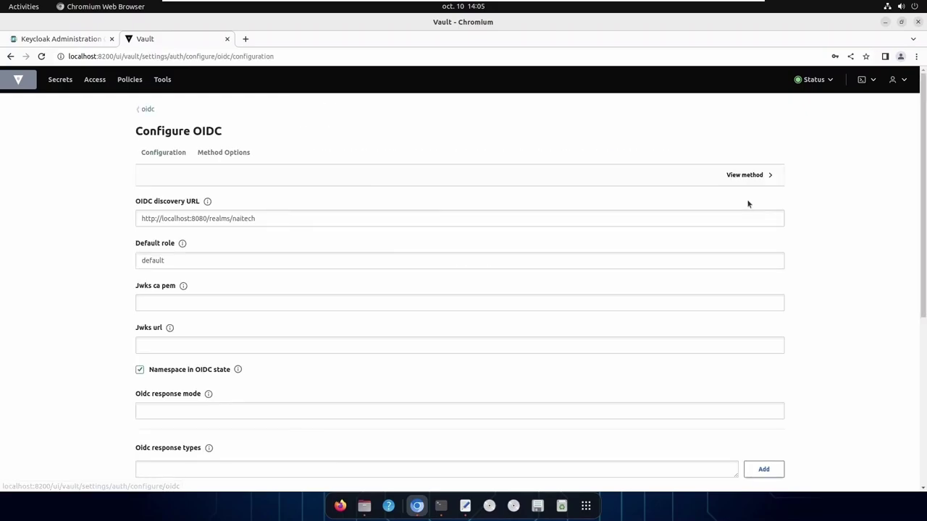
{"action": "left_click", "coordinate": [229, 156]}
{"action": "scroll", "coordinate": [392, 273], "scroll_direction": "down", "scroll_amount": 2}
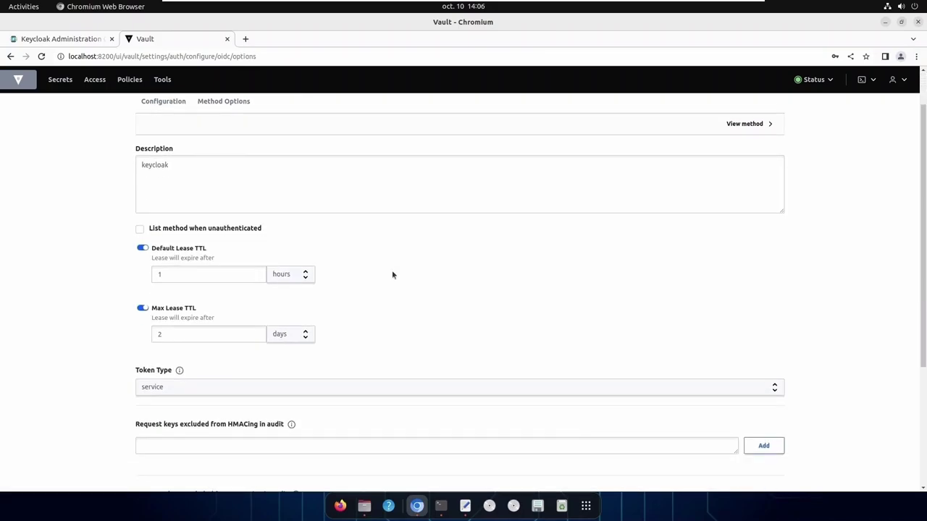
{"action": "scroll", "coordinate": [392, 272], "scroll_direction": "down", "scroll_amount": 5}
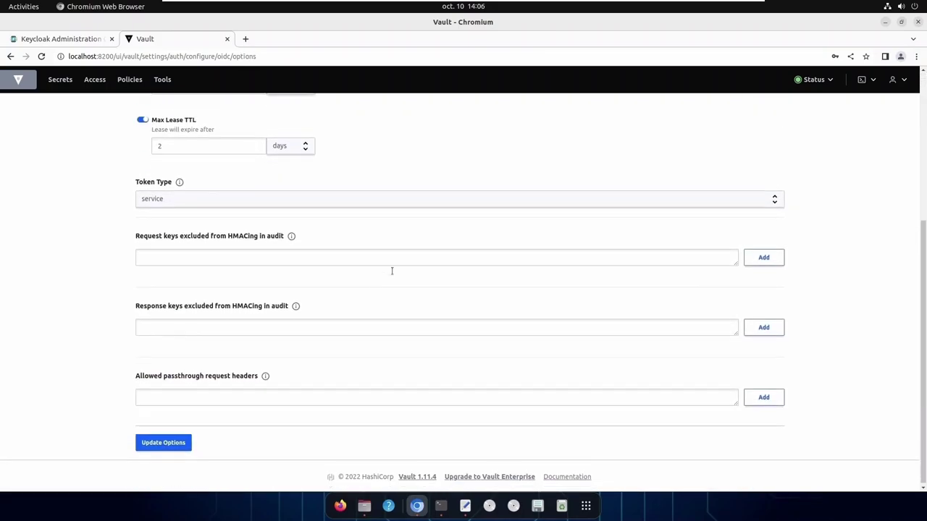
{"action": "scroll", "coordinate": [392, 271], "scroll_direction": "up", "scroll_amount": 7}
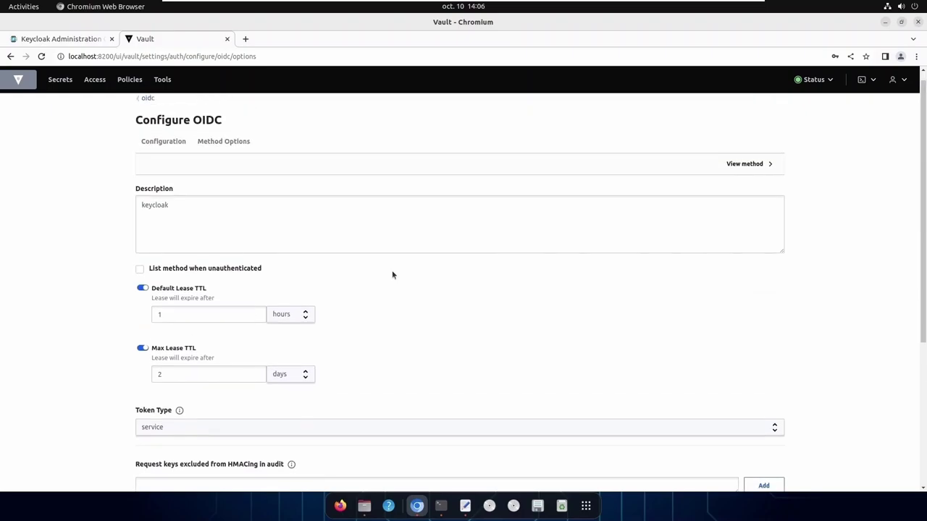
Review the client ID/secret error on the OIDC form and select the default role name
{"action": "left_click", "coordinate": [172, 154]}
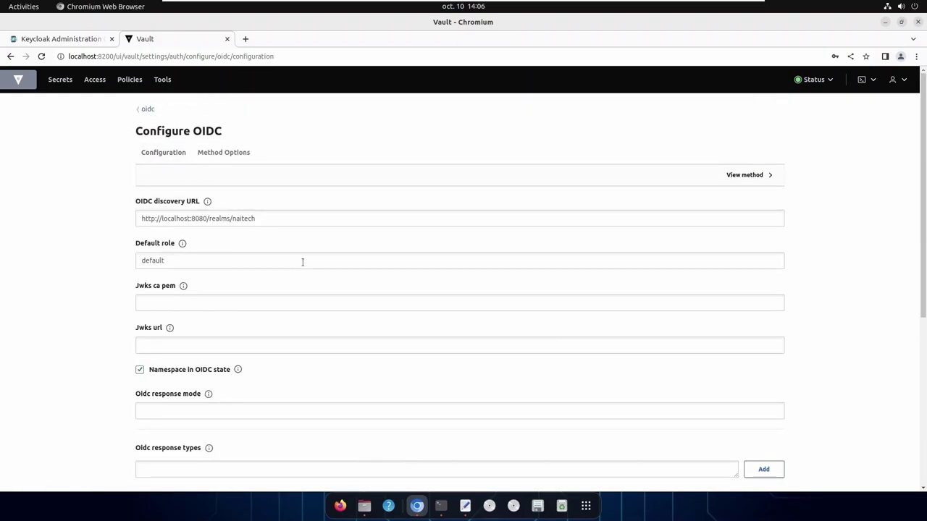
{"action": "scroll", "coordinate": [303, 262], "scroll_direction": "down", "scroll_amount": 2}
{"action": "scroll", "coordinate": [303, 262], "scroll_direction": "down", "scroll_amount": 2}
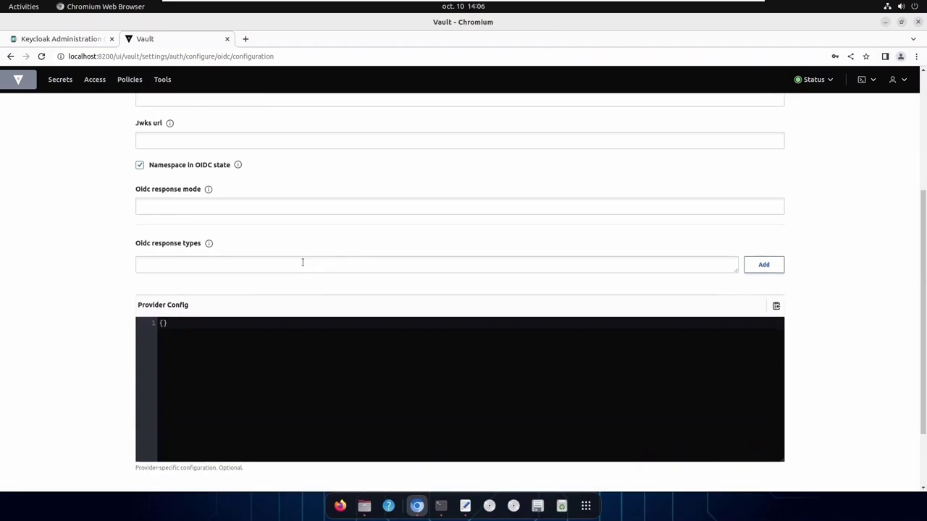
{"action": "scroll", "coordinate": [303, 262], "scroll_direction": "down", "scroll_amount": 3}
{"action": "scroll", "coordinate": [273, 351], "scroll_direction": "down", "scroll_amount": 4}
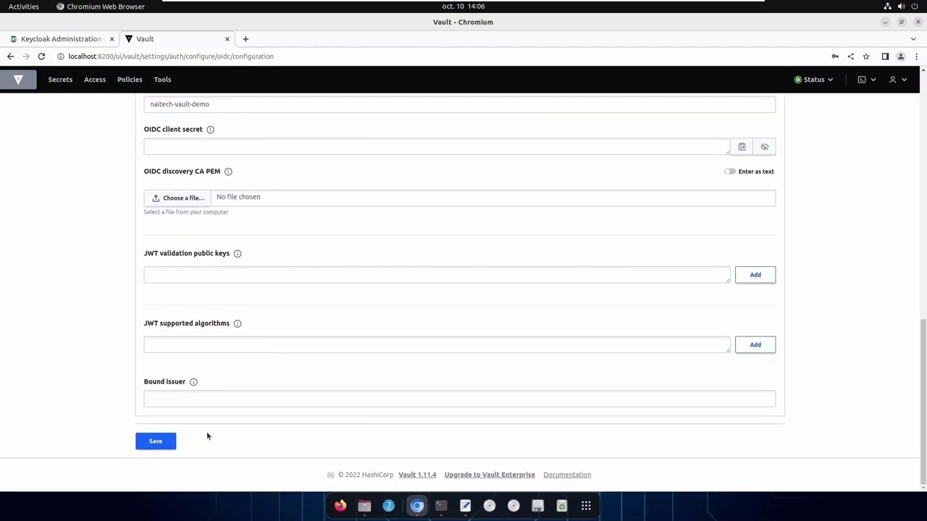
{"action": "scroll", "coordinate": [439, 291], "scroll_direction": "up", "scroll_amount": 1}
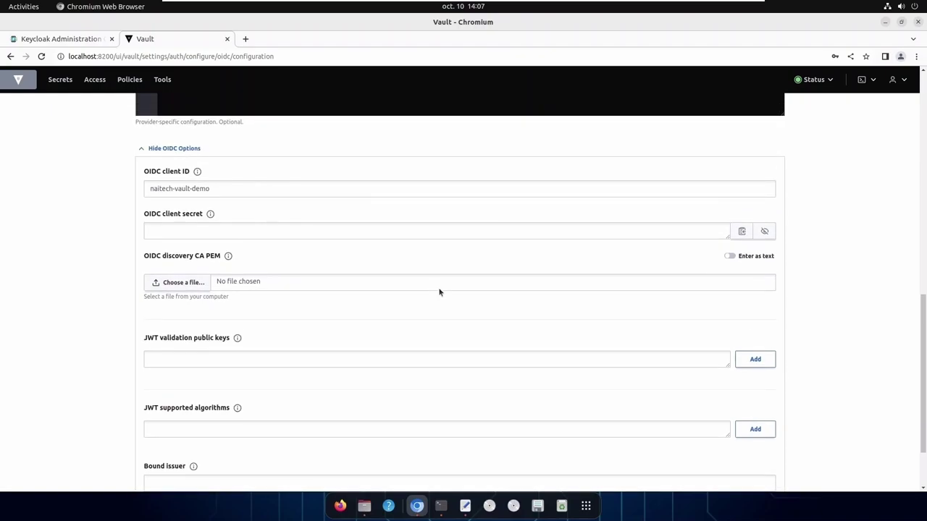
{"action": "scroll", "coordinate": [439, 292], "scroll_direction": "up", "scroll_amount": 6}
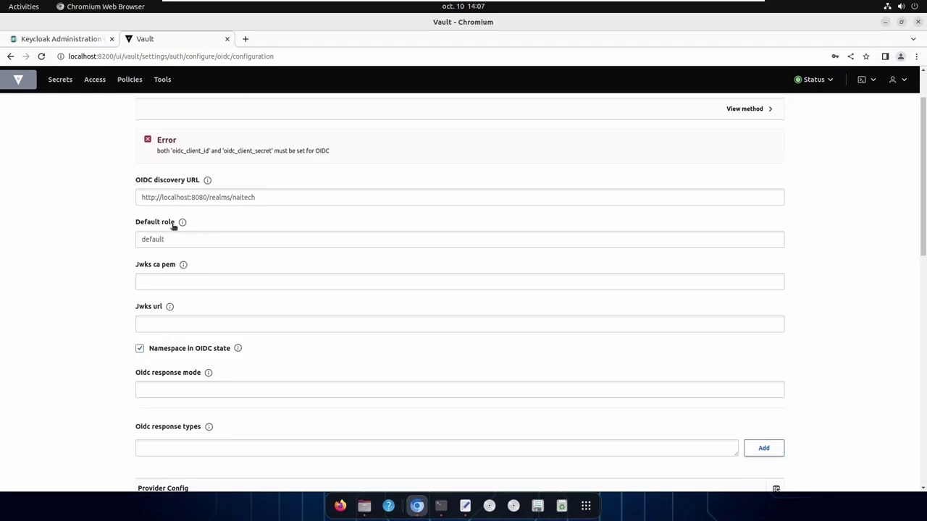
{"action": "left_click_drag", "start_coordinate": [166, 240], "coordinate": [136, 241]}
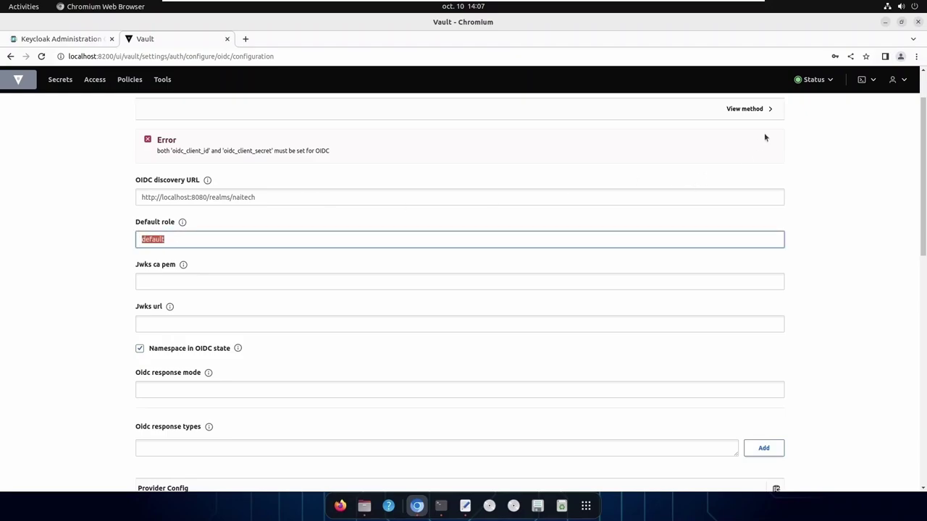
In the browser CLI, compose 'vault write auth/oidc/role/default' with redirect URIs for ports 8200 and 8250
{"action": "left_click", "coordinate": [868, 84]}
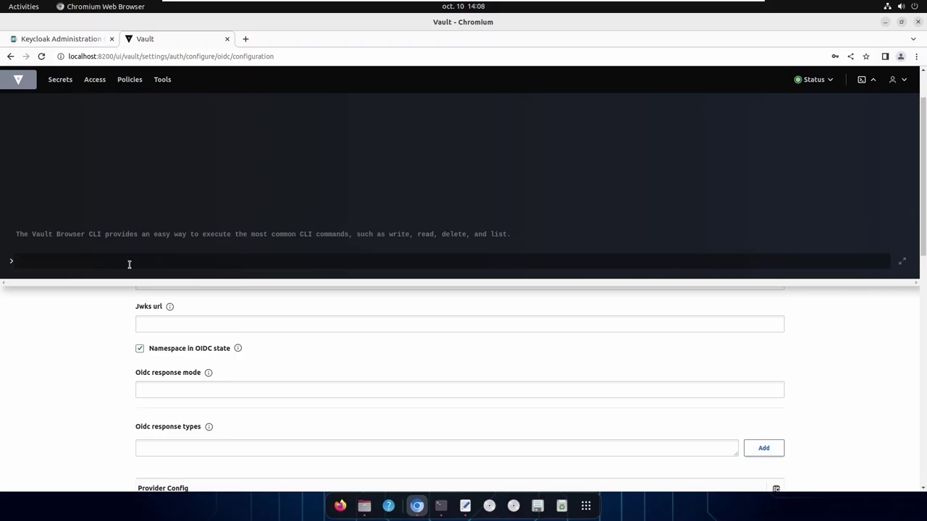
{"action": "type", "text": "vault write auth/oidc/"}
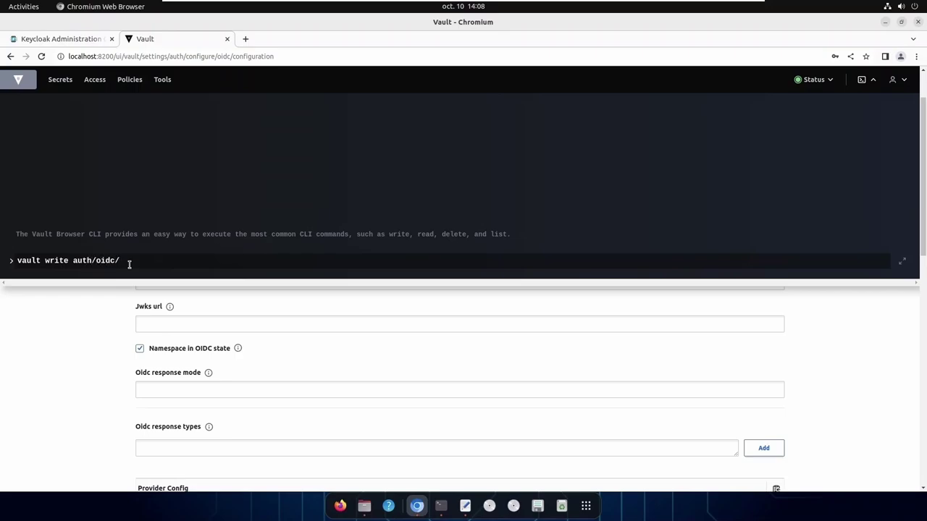
{"action": "type", "text": "role"}
{"action": "type", "text": "/da"}
{"action": "type", "text": "ref"}
{"action": "key", "text": "BackSpace"}
{"action": "key", "text": "BackSpace"}
{"action": "key", "text": "BackSpace"}
{"action": "key", "text": "BackSpace"}
{"action": "type", "text": "efault"}
{"action": "right_click", "coordinate": [261, 260]}
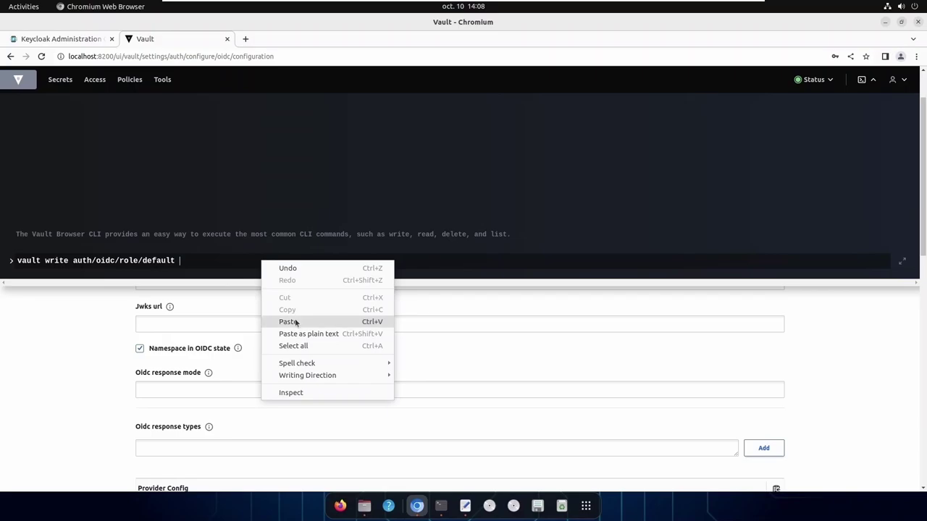
{"action": "left_click", "coordinate": [294, 321]}
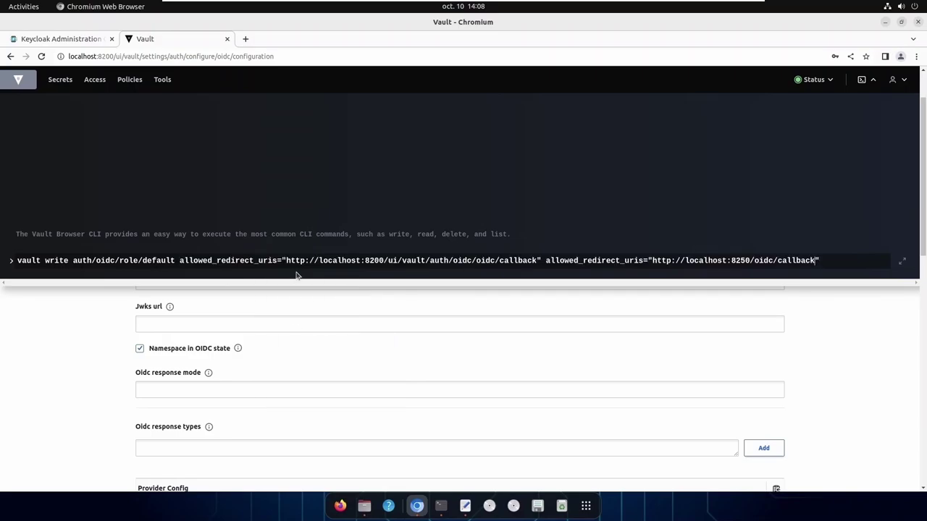
{"action": "key", "text": "Left"}
{"action": "key", "text": "Left"}
{"action": "key", "text": "Left"}
{"action": "key", "text": "Left"}
{"action": "key", "text": "Left"}
{"action": "key", "text": "Left"}
{"action": "key", "text": "Left"}
{"action": "key", "text": "Left"}
{"action": "key", "text": "Left"}
{"action": "key", "text": "Left"}
{"action": "key", "text": "Left"}
{"action": "key", "text": "Left"}
{"action": "key", "text": "Left"}
{"action": "key", "text": "Left"}
{"action": "left_click_drag", "start_coordinate": [860, 265], "coordinate": [179, 262]}
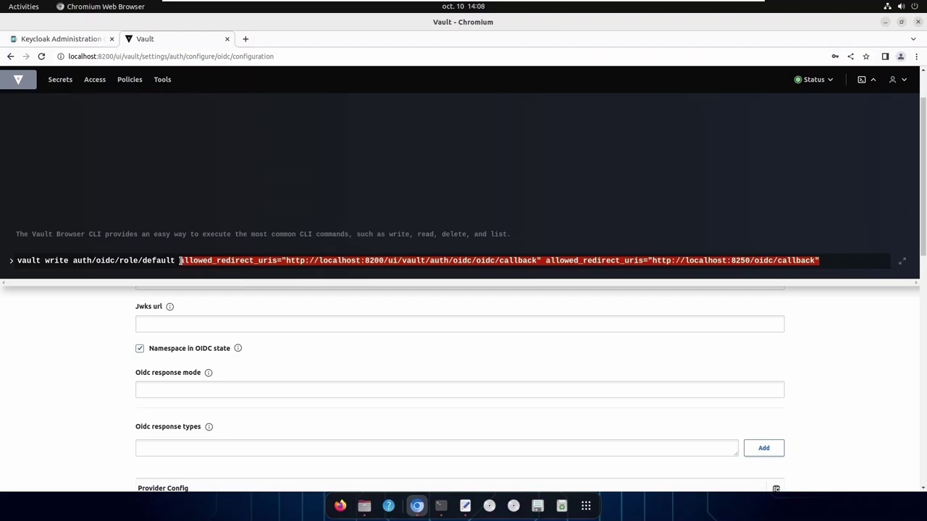
Complete the command with user_claim sub, policies default, groups_claim groups, and run it
{"action": "left_click", "coordinate": [832, 262]}
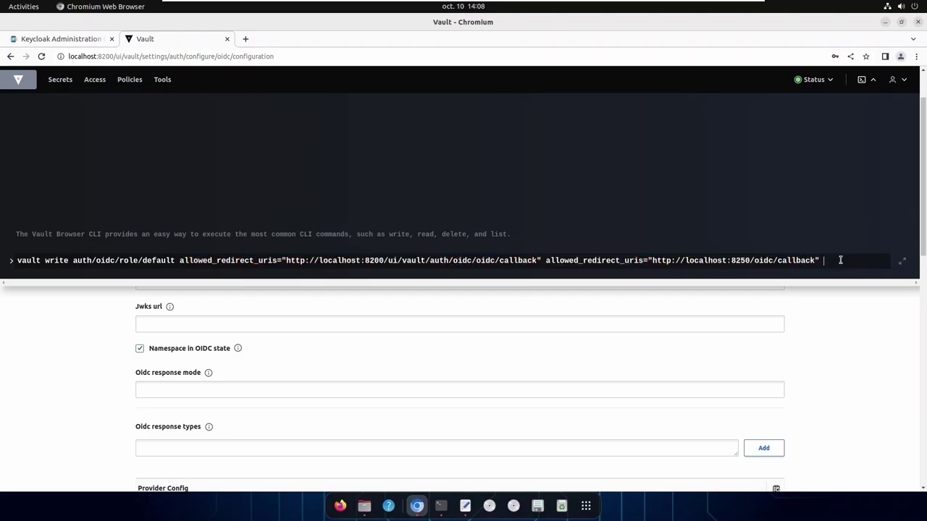
{"action": "type", "text": "user_"}
{"action": "type", "text": "cla"}
{"action": "key", "text": "BackSpace"}
{"action": "type", "text": "im=\"sub"}
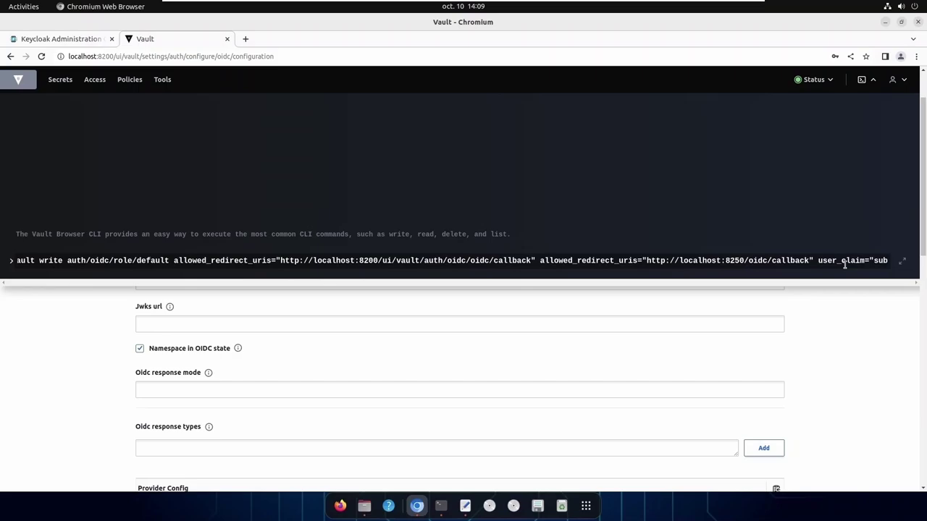
{"action": "type", "text": "\""}
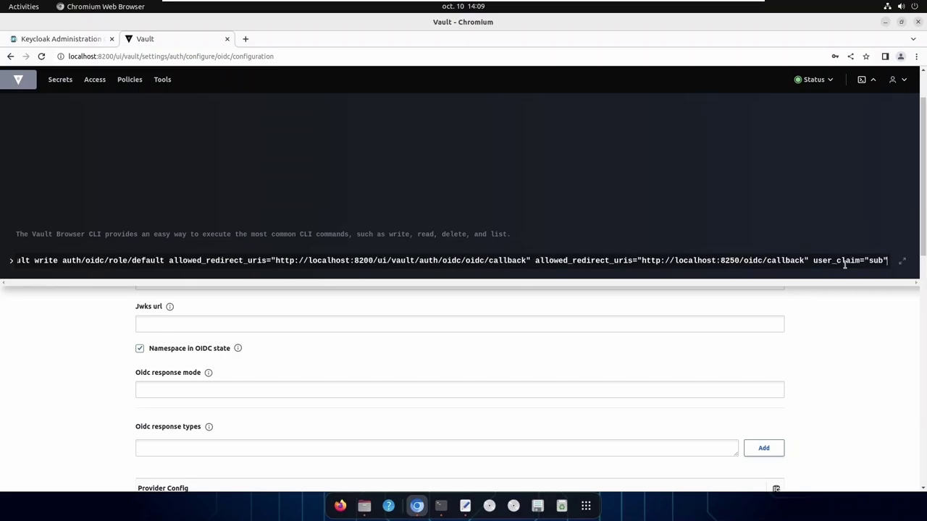
{"action": "type", "text": " poli"}
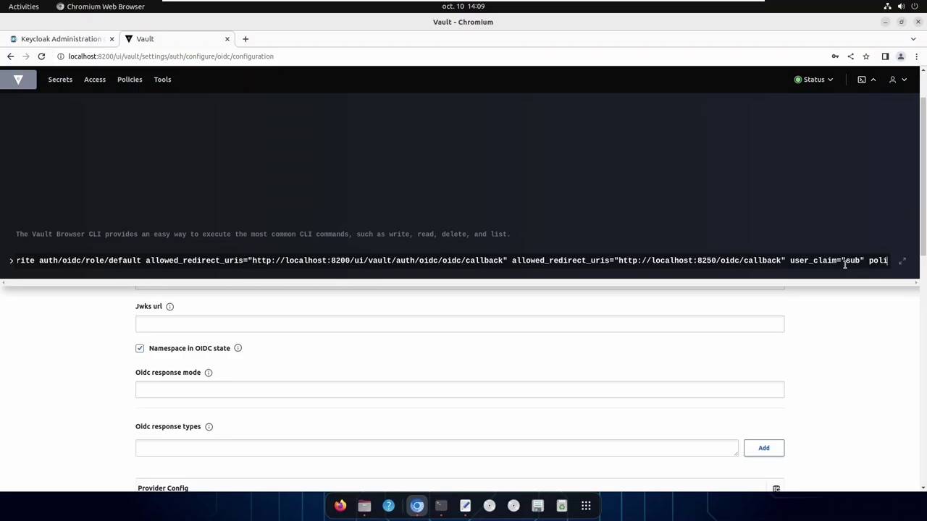
{"action": "type", "text": "coe"}
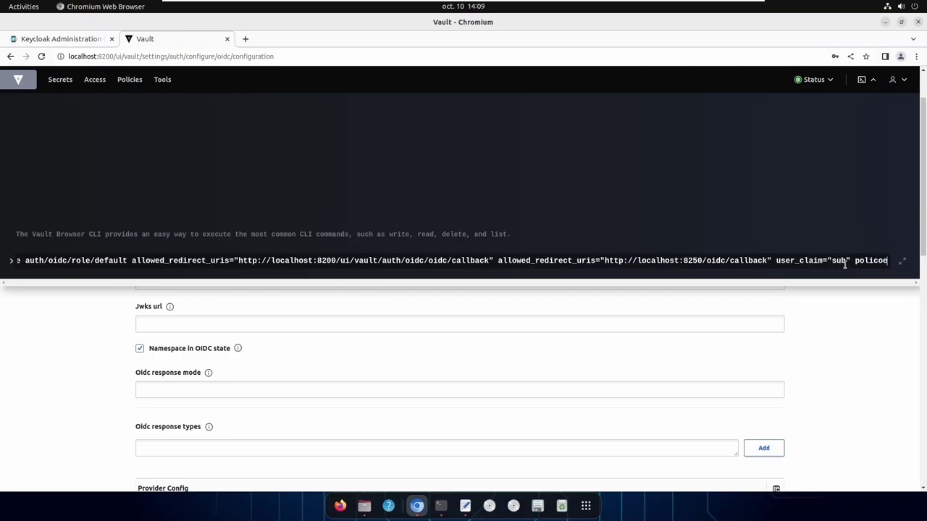
{"action": "type", "text": "s=\""}
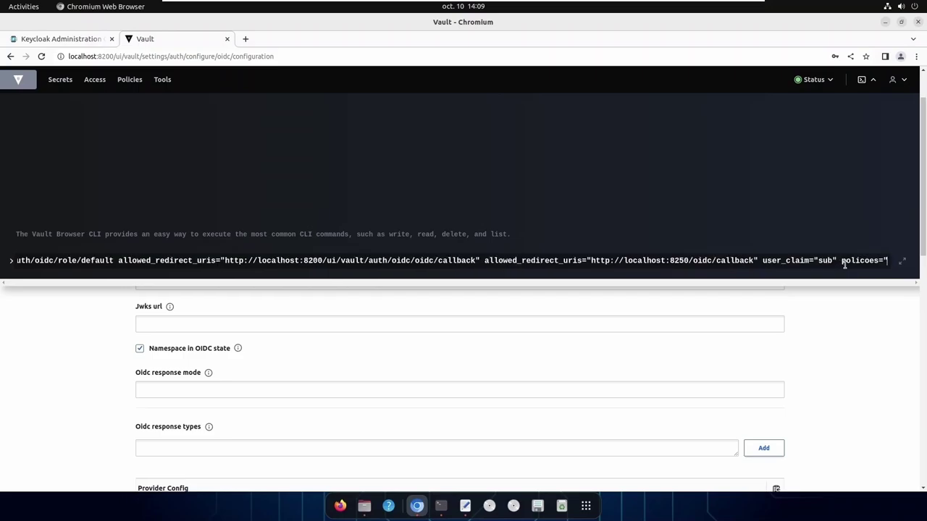
{"action": "type", "text": "default"}
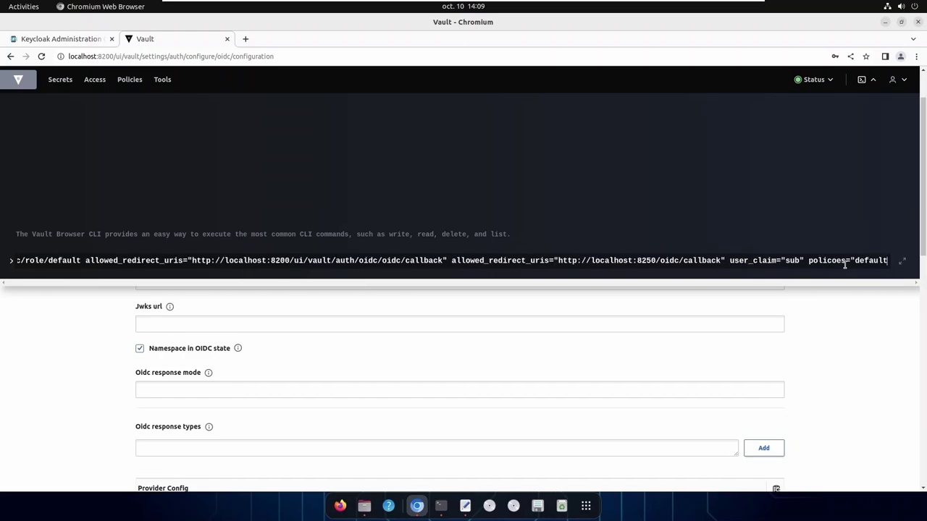
{"action": "type", "text": "\""}
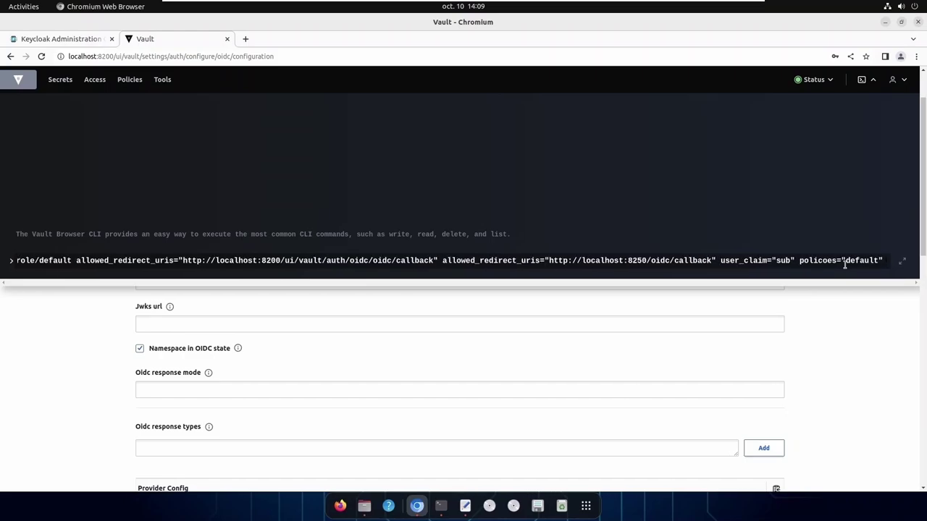
{"action": "type", "text": " groups"}
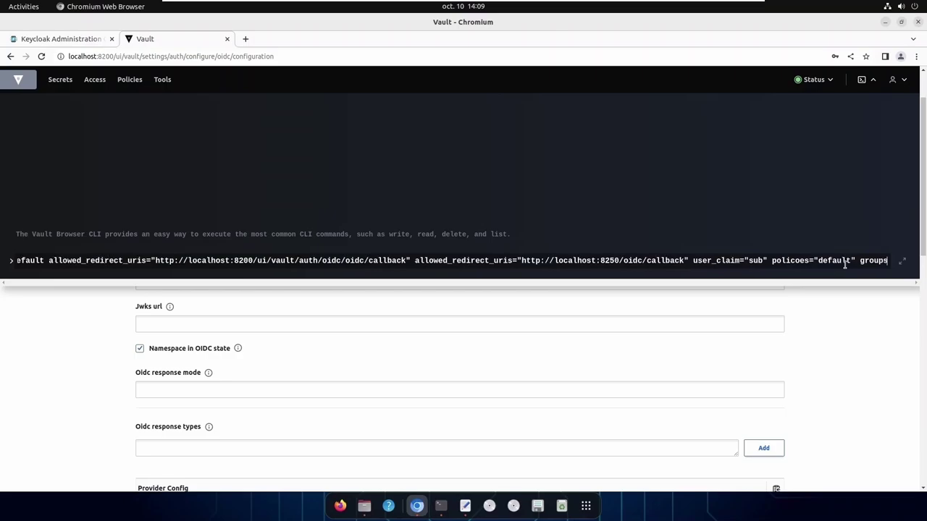
{"action": "type", "text": "_claim"}
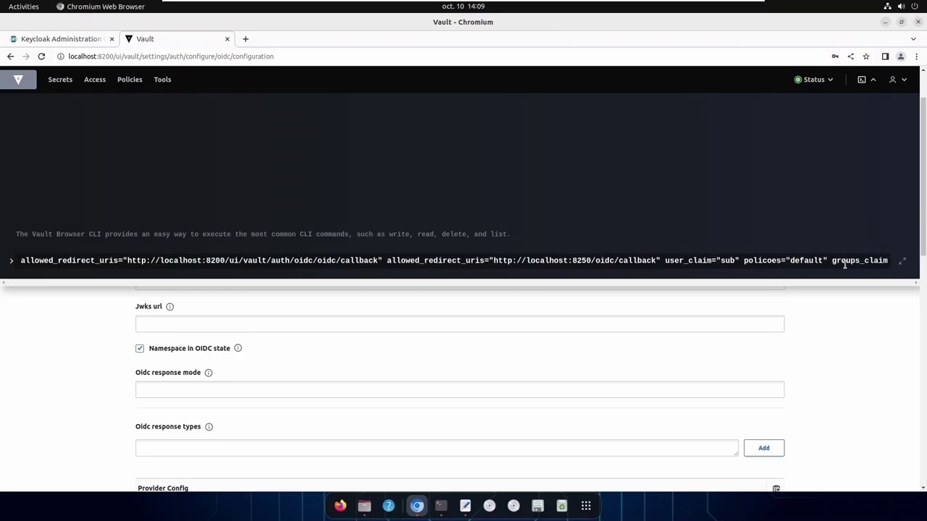
{"action": "type", "text": "="}
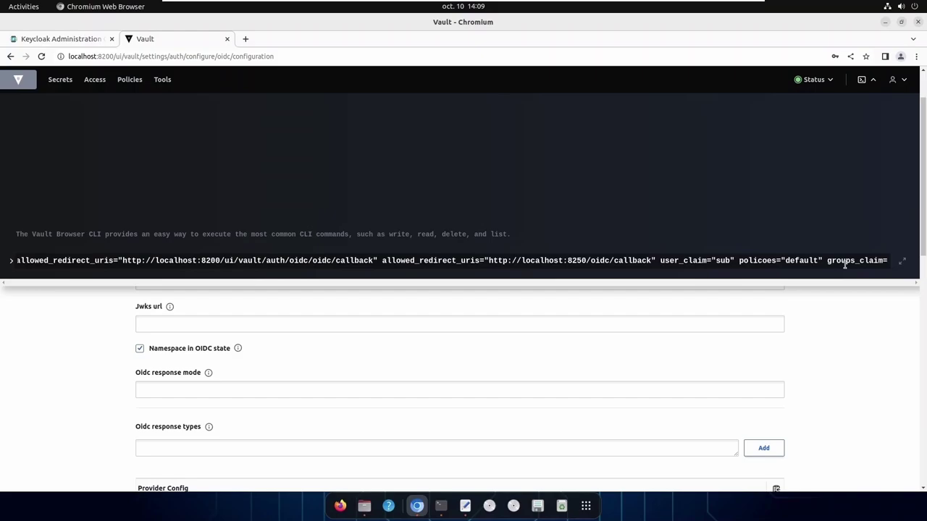
{"action": "type", "text": "\"grou"}
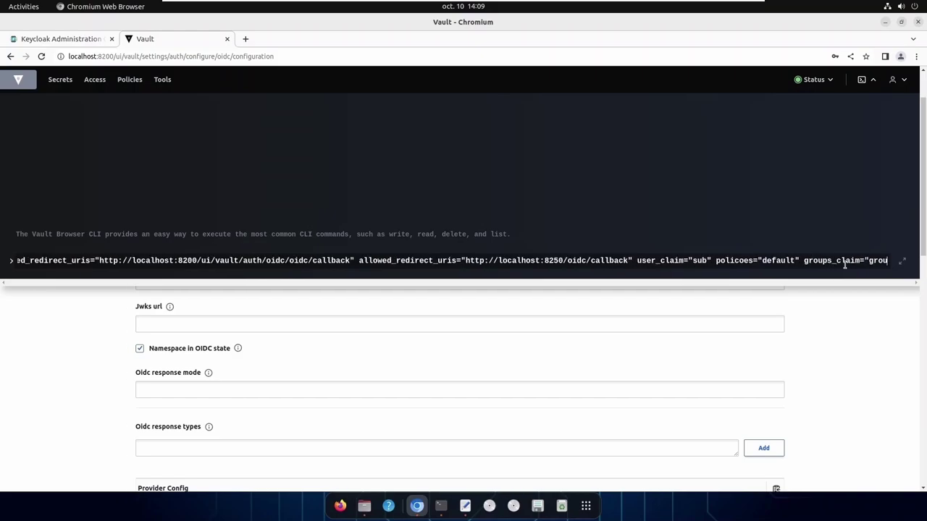
{"action": "type", "text": "ps\""}
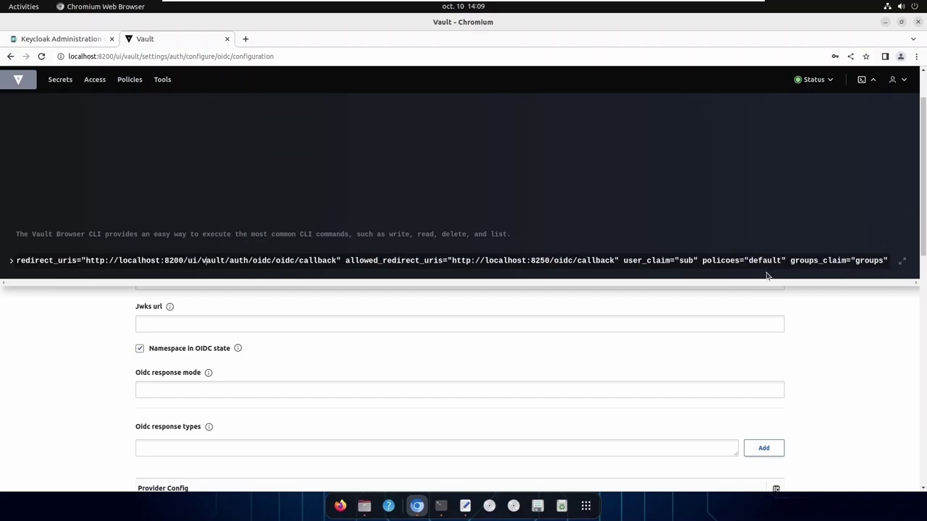
{"action": "key", "text": "Left"}
{"action": "key", "text": "Left"}
{"action": "key", "text": "Left"}
{"action": "key", "text": "Left"}
{"action": "key", "text": "Left"}
{"action": "key", "text": "Left"}
{"action": "key", "text": "Left"}
{"action": "key", "text": "Left"}
{"action": "key", "text": "Left"}
{"action": "key", "text": "Left"}
{"action": "key", "text": "Left"}
{"action": "key", "text": "Left"}
{"action": "key", "text": "Left"}
{"action": "key", "text": "Left"}
{"action": "key", "text": "Left"}
{"action": "key", "text": "Left"}
{"action": "key", "text": "Left"}
{"action": "key", "text": "Left"}
{"action": "key", "text": "Left"}
{"action": "key", "text": "Left"}
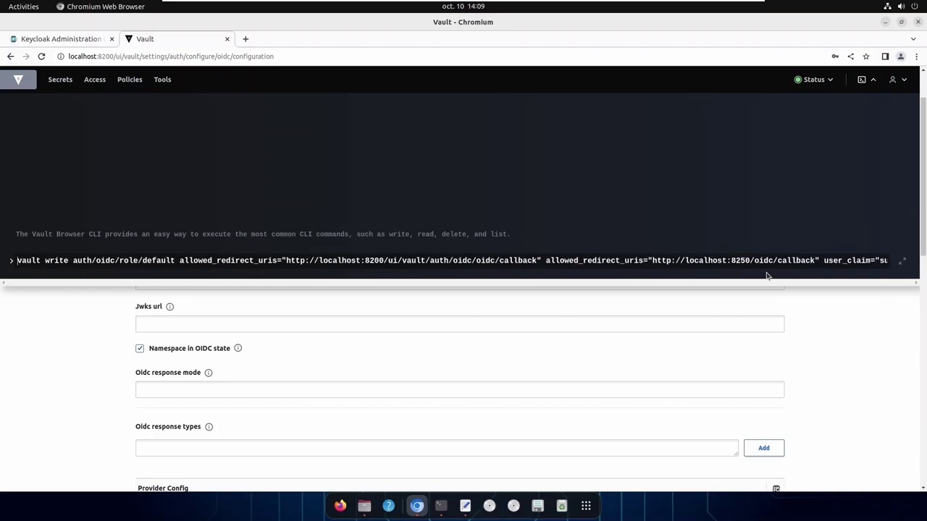
{"action": "key", "text": "Return"}
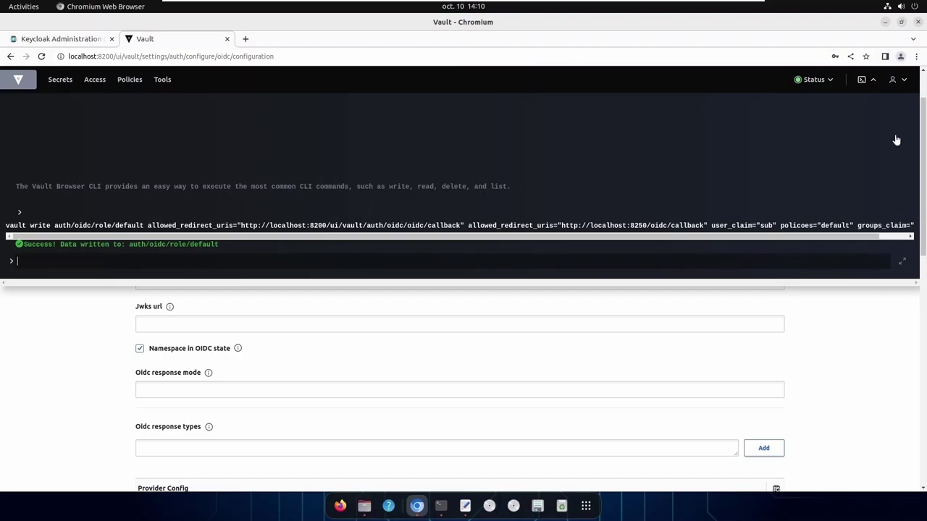
{"action": "left_click", "coordinate": [874, 83]}
{"action": "scroll", "coordinate": [224, 413], "scroll_direction": "down", "scroll_amount": 4}
Start a new identity group named naitech-vault-demo
{"action": "scroll", "coordinate": [228, 413], "scroll_direction": "up", "scroll_amount": 4}
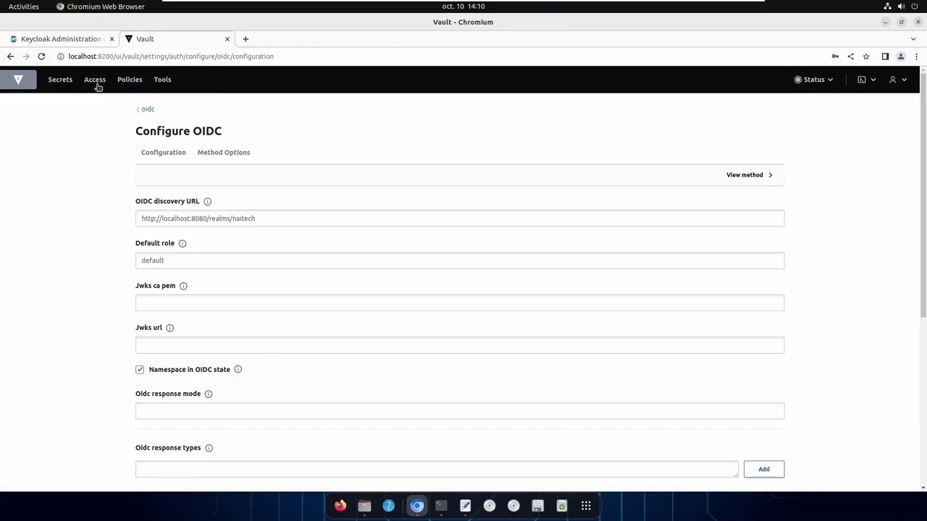
{"action": "left_click", "coordinate": [95, 82]}
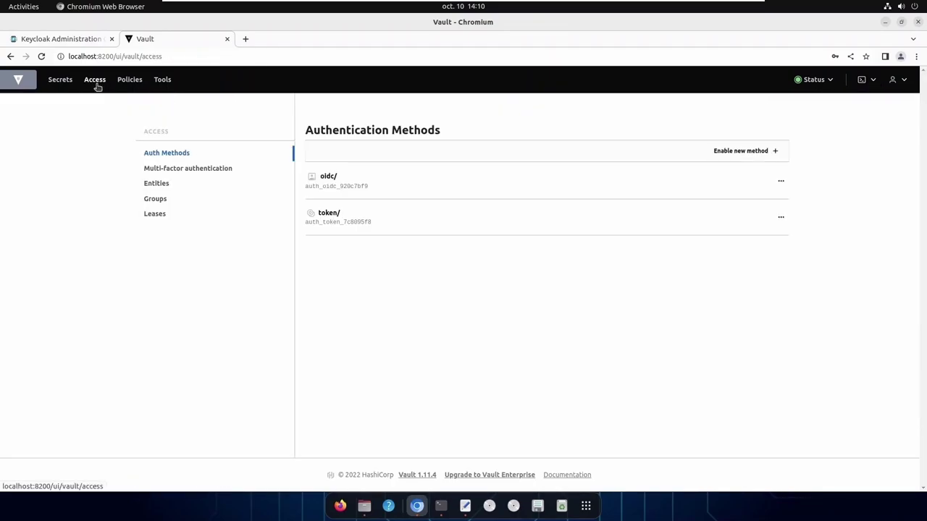
{"action": "left_click", "coordinate": [158, 202]}
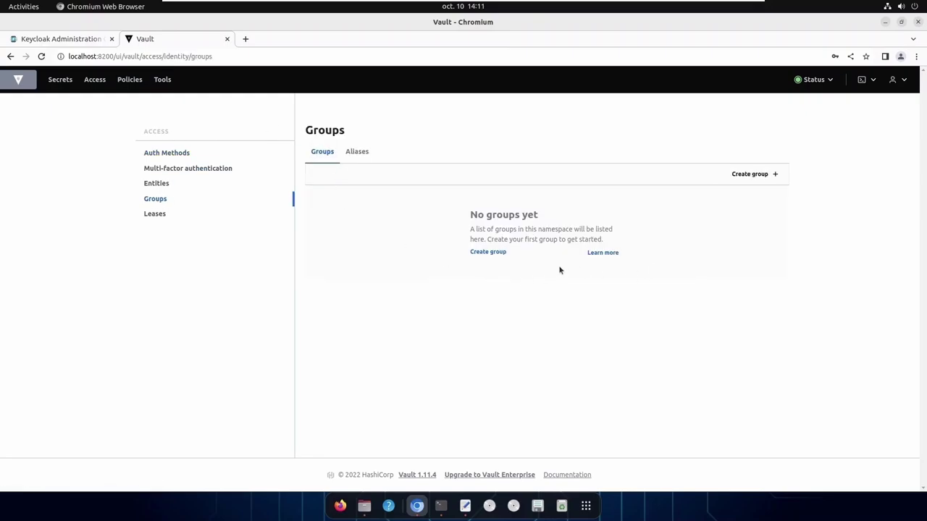
{"action": "left_click", "coordinate": [495, 255]}
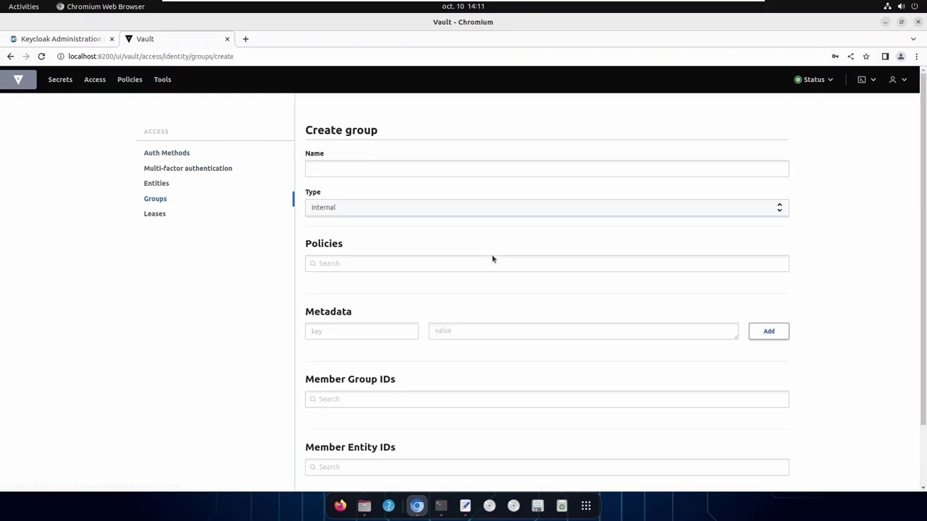
{"action": "left_click", "coordinate": [347, 167]}
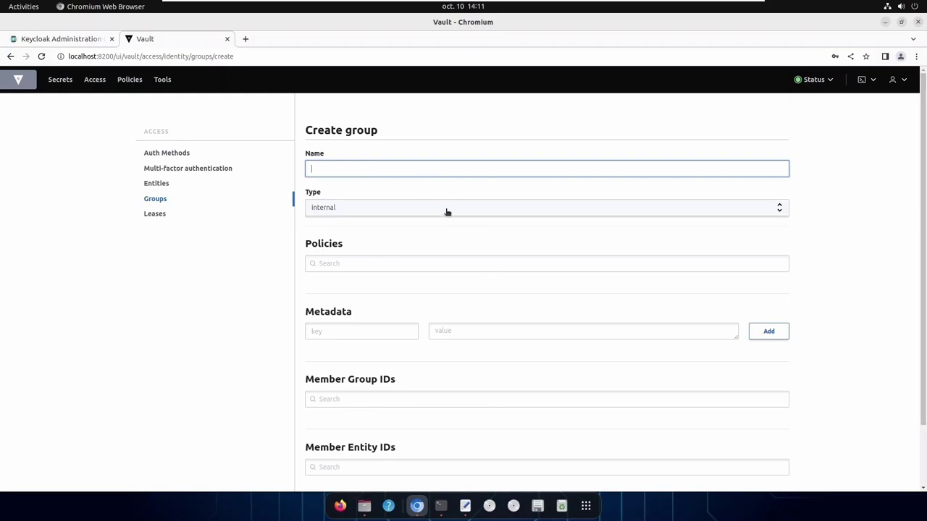
{"action": "type", "text": "naitech-vault-demo"}
{"action": "key", "text": "BackSpace"}
Make the group external and attach the naitech-vault-demo policy
{"action": "left_click", "coordinate": [446, 212]}
{"action": "left_click", "coordinate": [336, 236]}
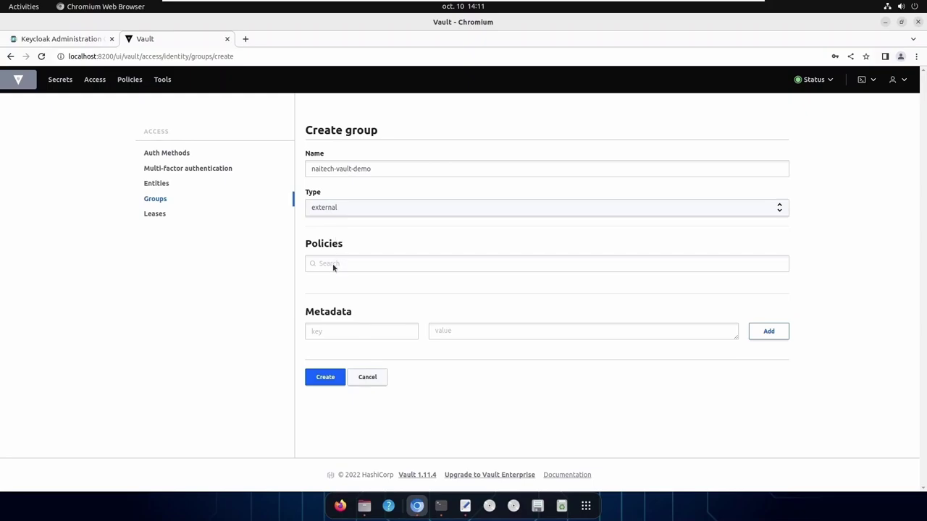
{"action": "left_click", "coordinate": [332, 265]}
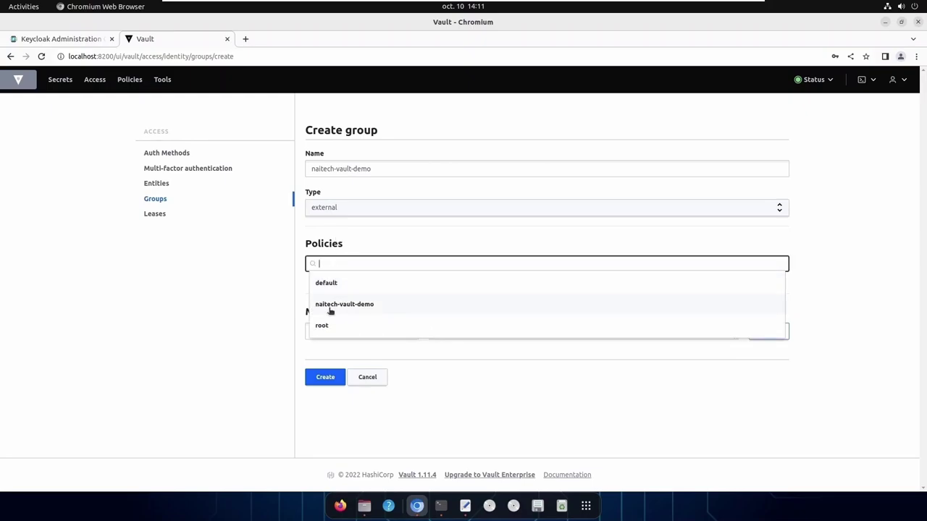
{"action": "left_click", "coordinate": [360, 305]}
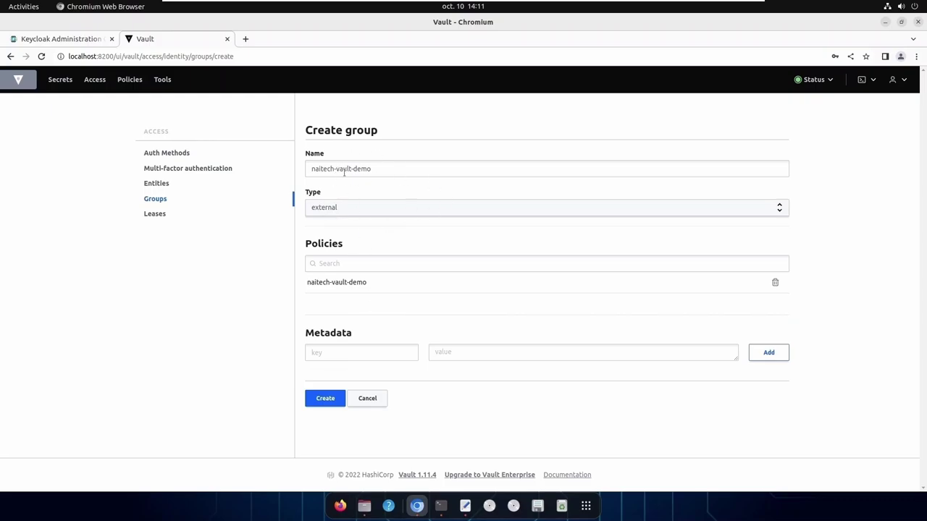
{"action": "triple_click", "coordinate": [426, 172]}
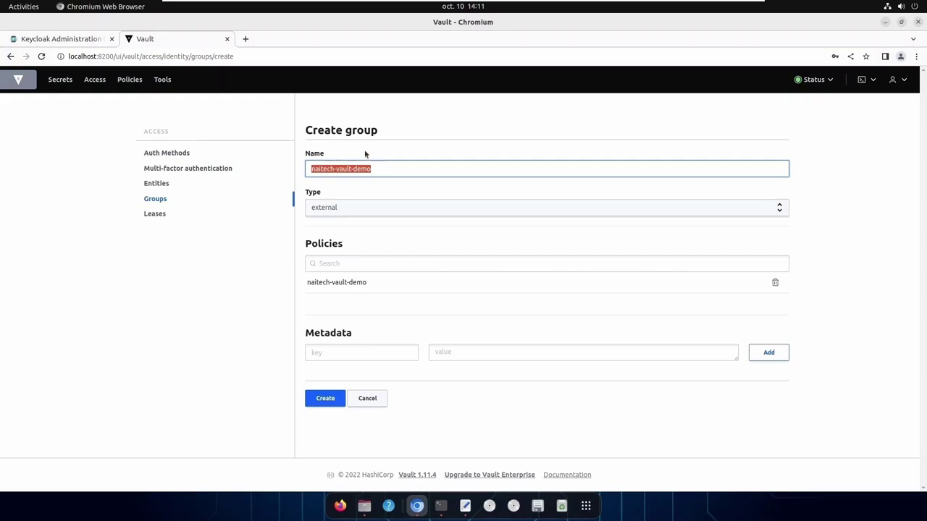
Copy the group name, check Keycloak's groups, then create the naitech-vault-demo external group in Vault
{"action": "left_click_drag", "start_coordinate": [392, 168], "coordinate": [307, 171]}
{"action": "left_click", "coordinate": [403, 169]}
{"action": "left_click", "coordinate": [84, 40]}
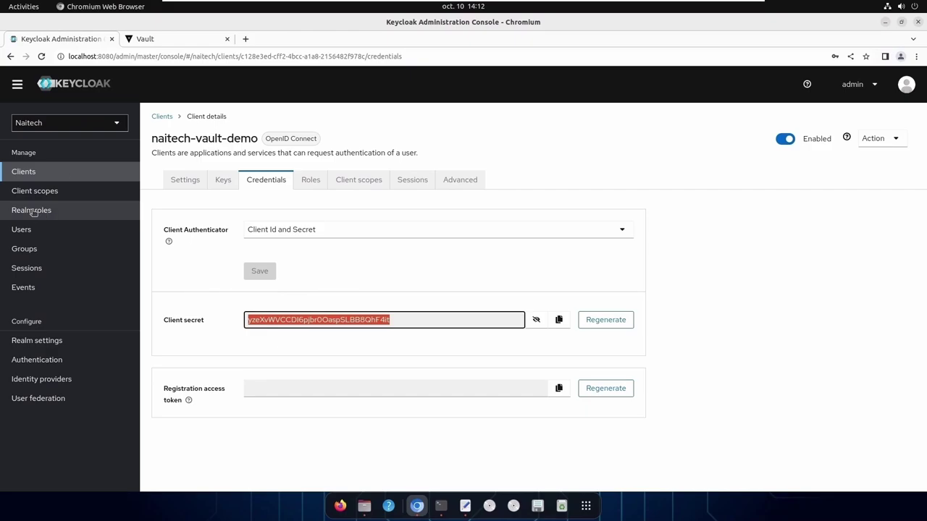
{"action": "left_click", "coordinate": [38, 249]}
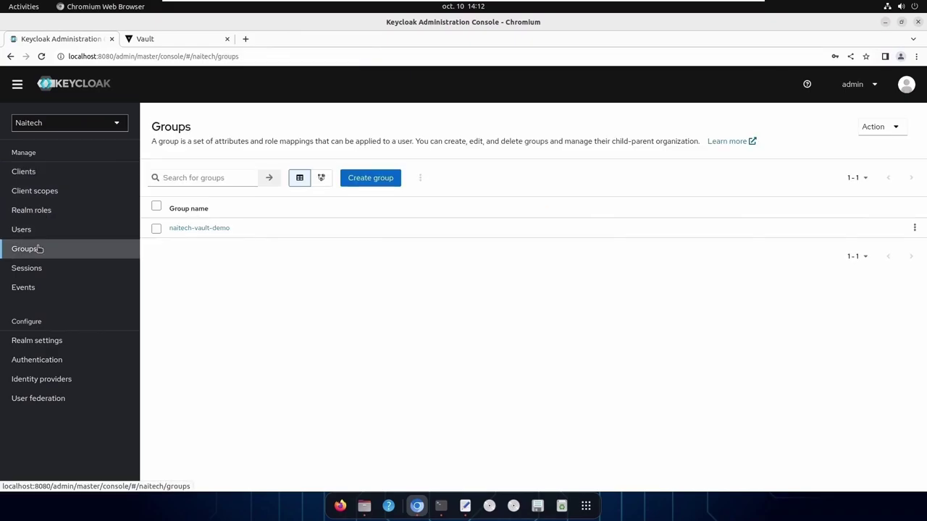
{"action": "left_click", "coordinate": [182, 38]}
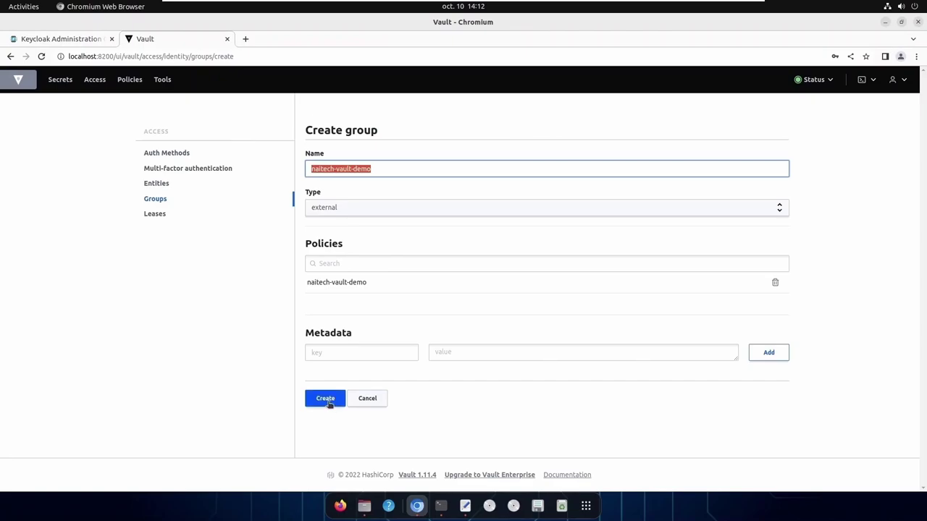
{"action": "left_click", "coordinate": [325, 399]}
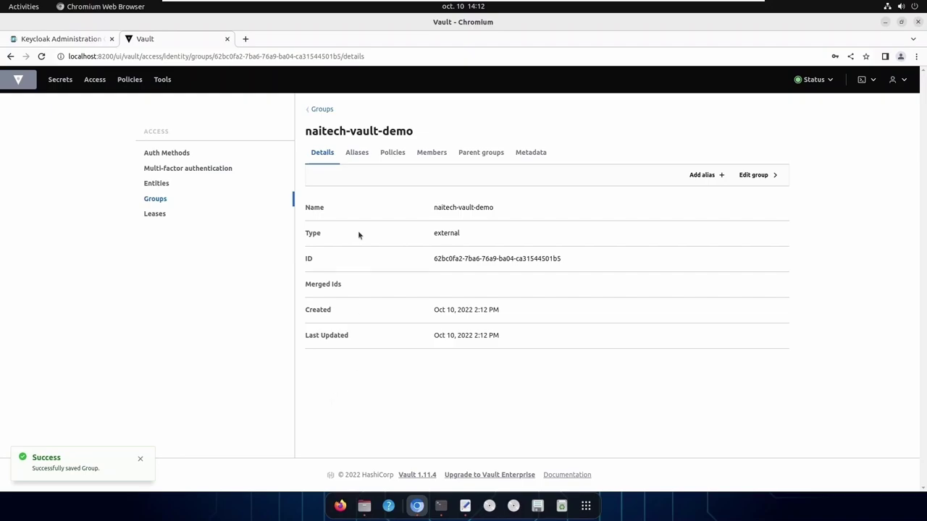
Add alias 'naitech-vault-demo' on the oidc/ auth backend to the group, then return to Keycloak
{"action": "left_click", "coordinate": [357, 153]}
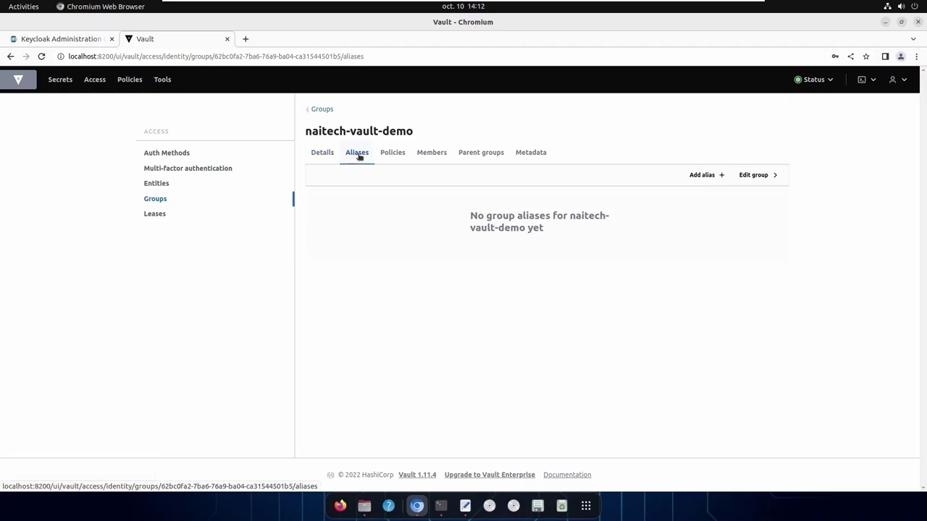
{"action": "left_click", "coordinate": [704, 176]}
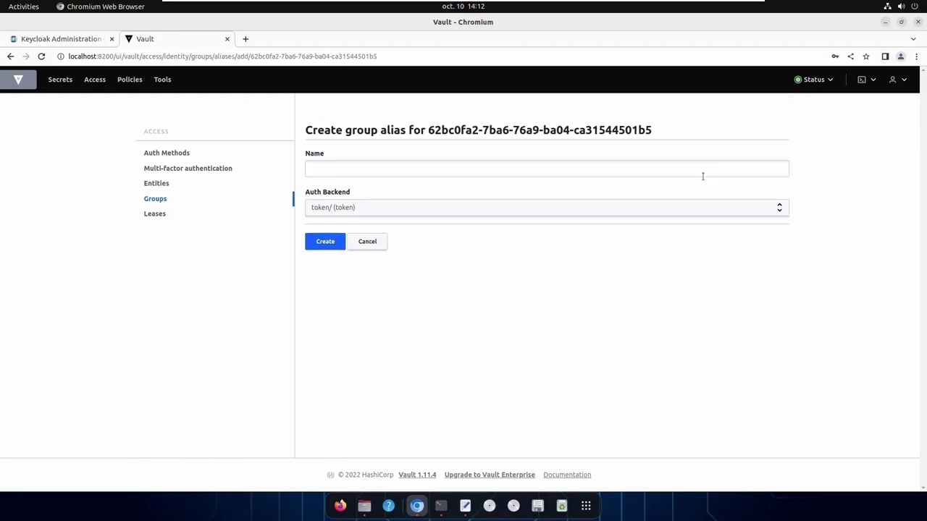
{"action": "left_click", "coordinate": [421, 171]}
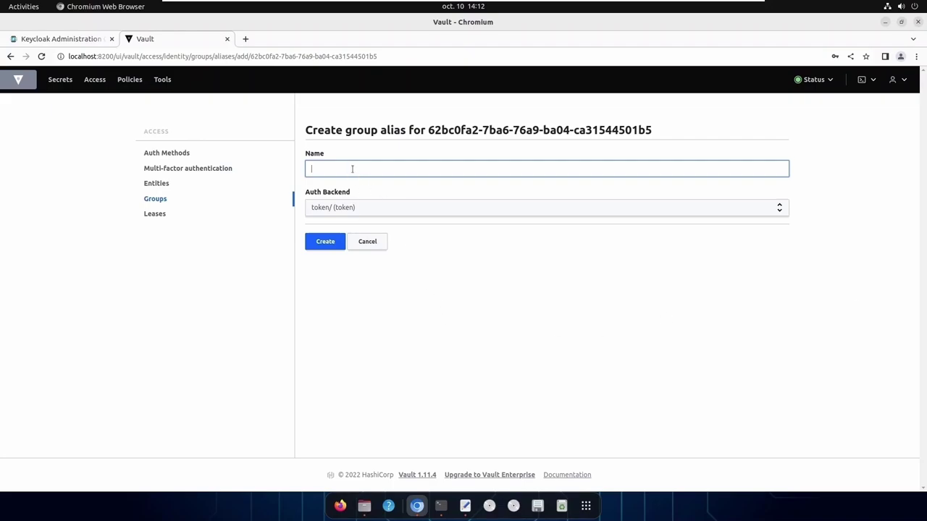
{"action": "type", "text": "naitech-vault-demo"}
{"action": "left_click", "coordinate": [334, 210]}
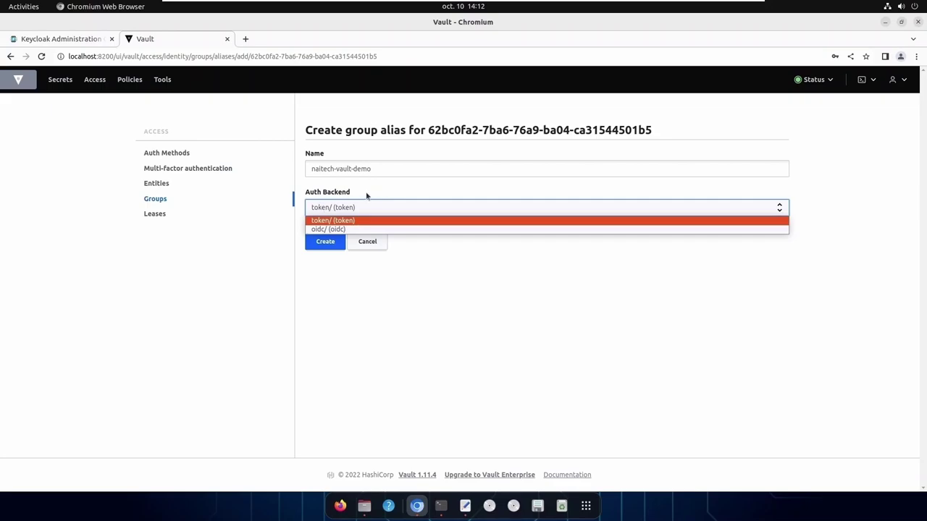
{"action": "left_click", "coordinate": [326, 230]}
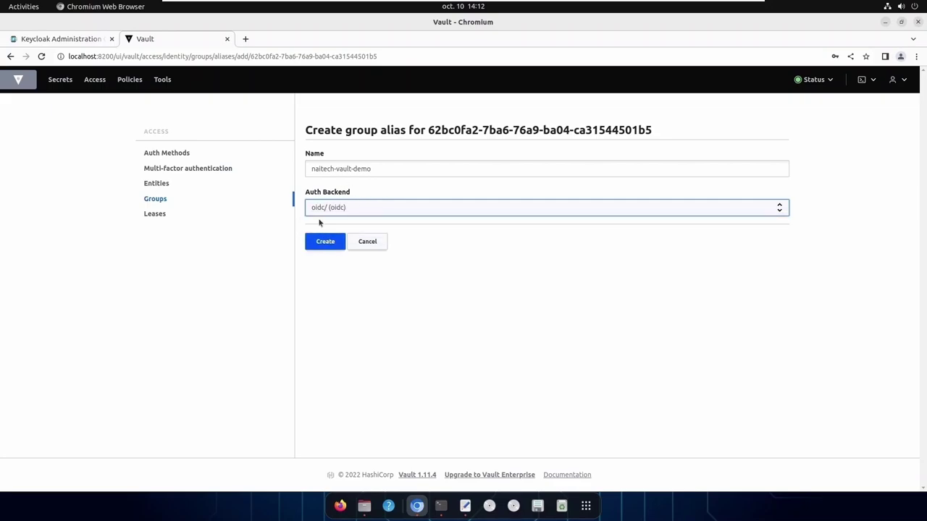
{"action": "left_click", "coordinate": [327, 242]}
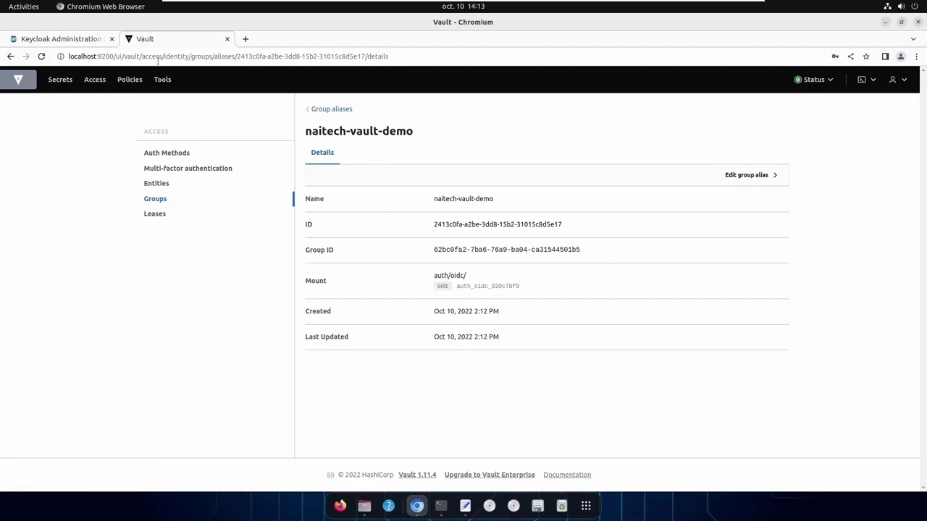
{"action": "left_click", "coordinate": [72, 40]}
{"action": "left_click", "coordinate": [37, 236]}
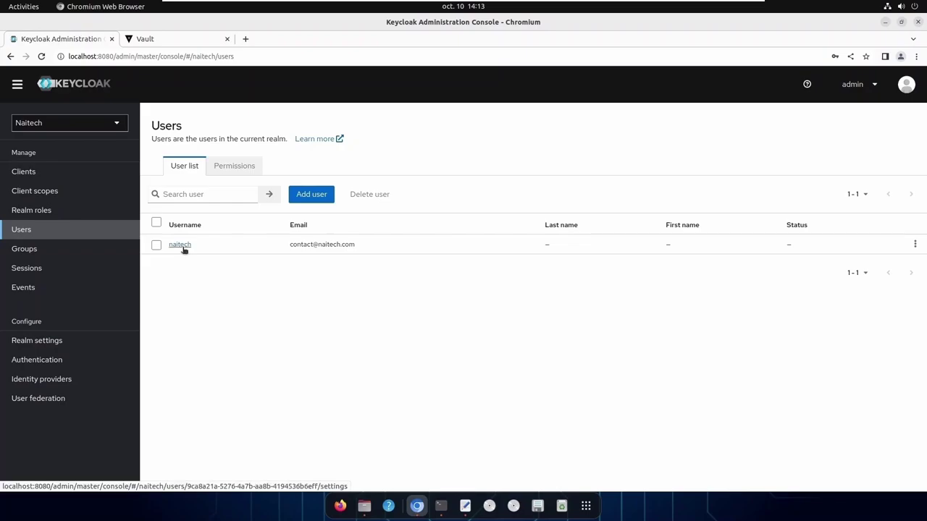
{"action": "left_click", "coordinate": [181, 246]}
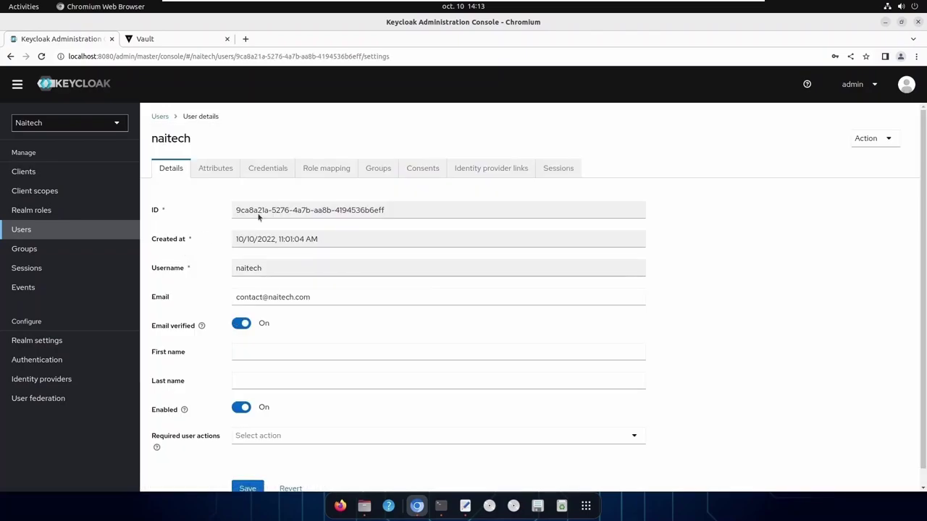
{"action": "left_click", "coordinate": [275, 171]}
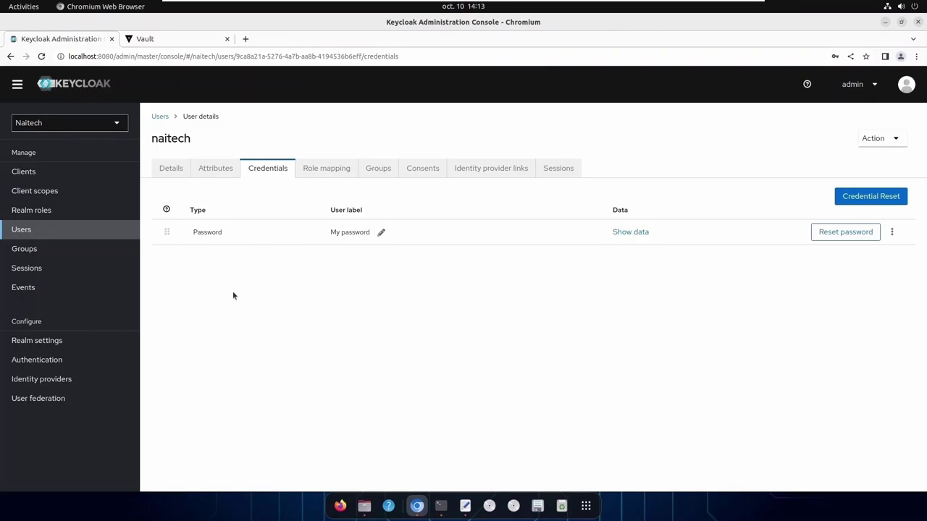
{"action": "left_click", "coordinate": [178, 40]}
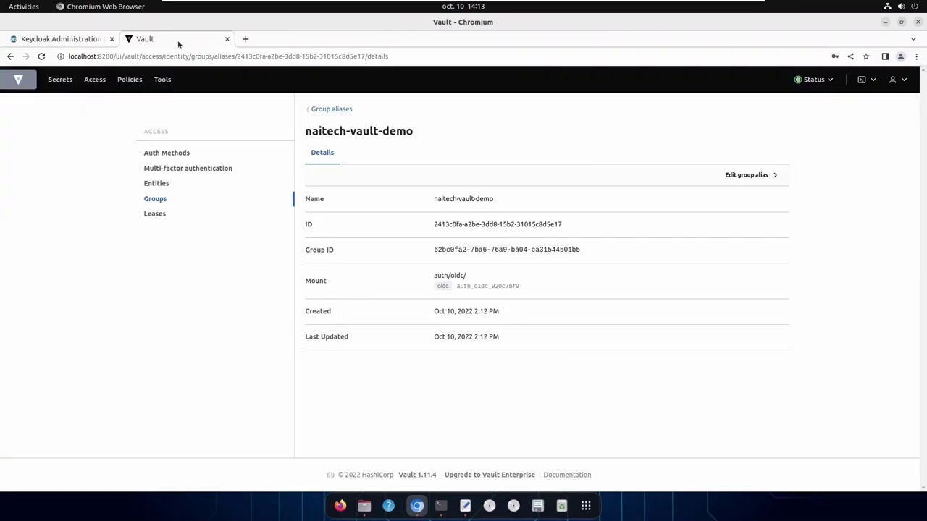
Sign out of the root session and start signing in with the OIDC method
{"action": "left_click", "coordinate": [903, 81]}
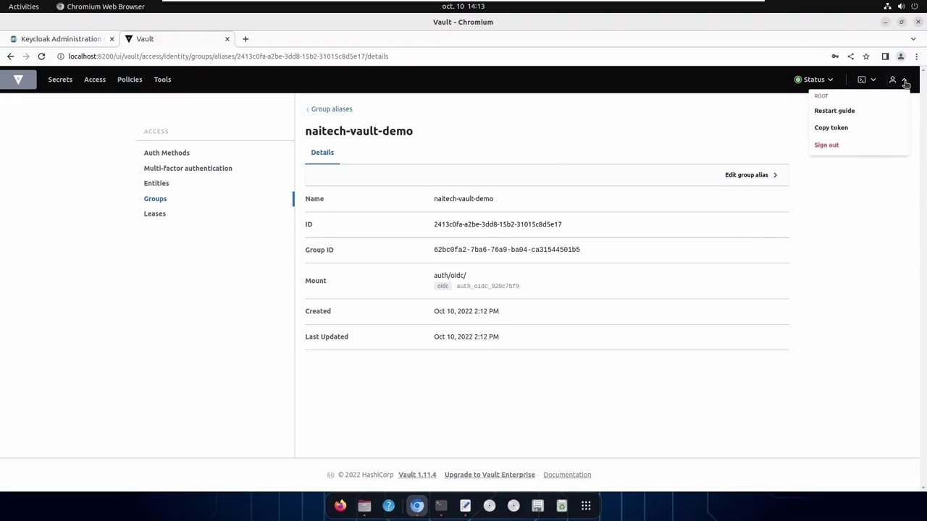
{"action": "left_click", "coordinate": [840, 148]}
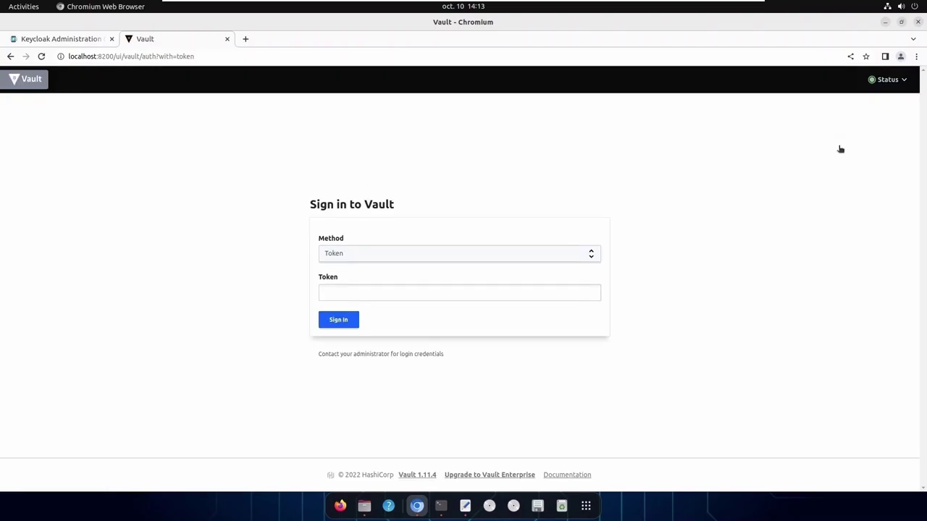
{"action": "left_click", "coordinate": [472, 255]}
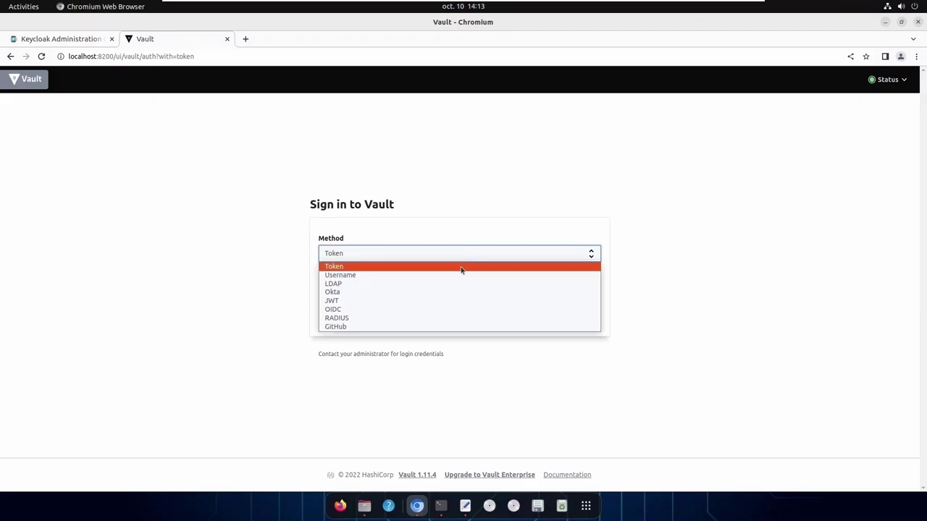
{"action": "left_click", "coordinate": [444, 310]}
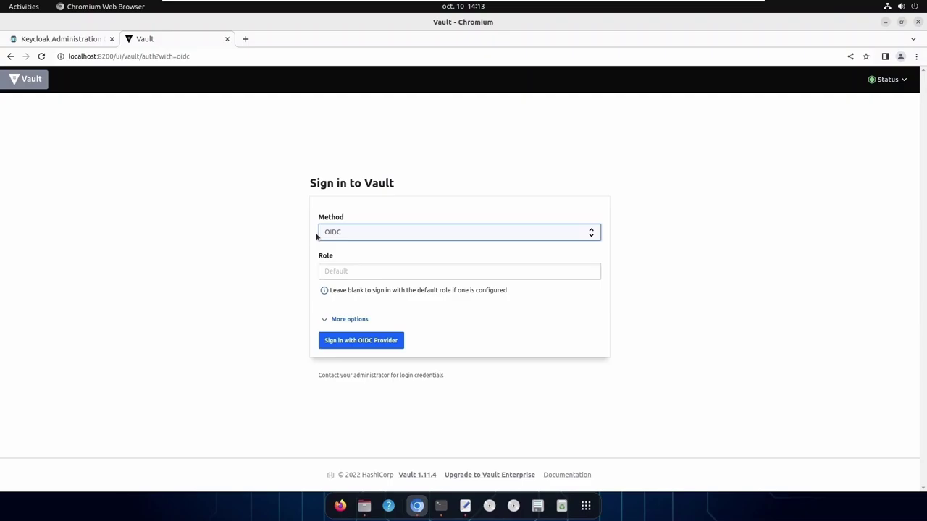
{"action": "left_click", "coordinate": [361, 342]}
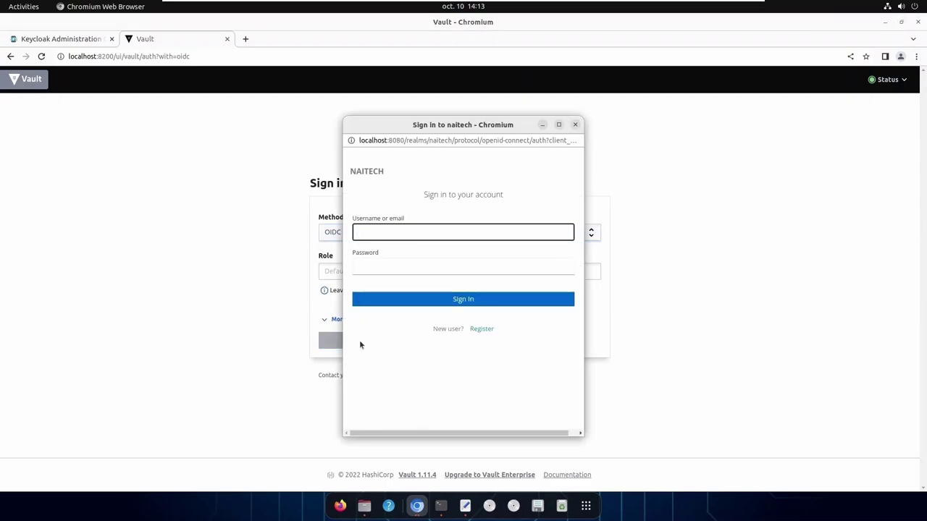
Check the popup's realm address and enter username naitech and the account password
{"action": "left_click", "coordinate": [409, 143]}
{"action": "left_click_drag", "start_coordinate": [408, 143], "coordinate": [427, 143]}
{"action": "double_click", "coordinate": [440, 141]}
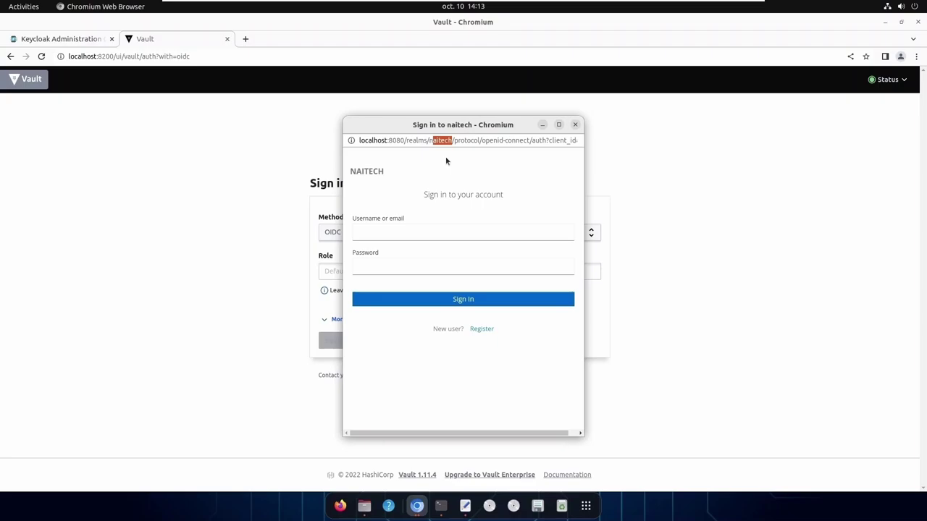
{"action": "left_click", "coordinate": [375, 232]}
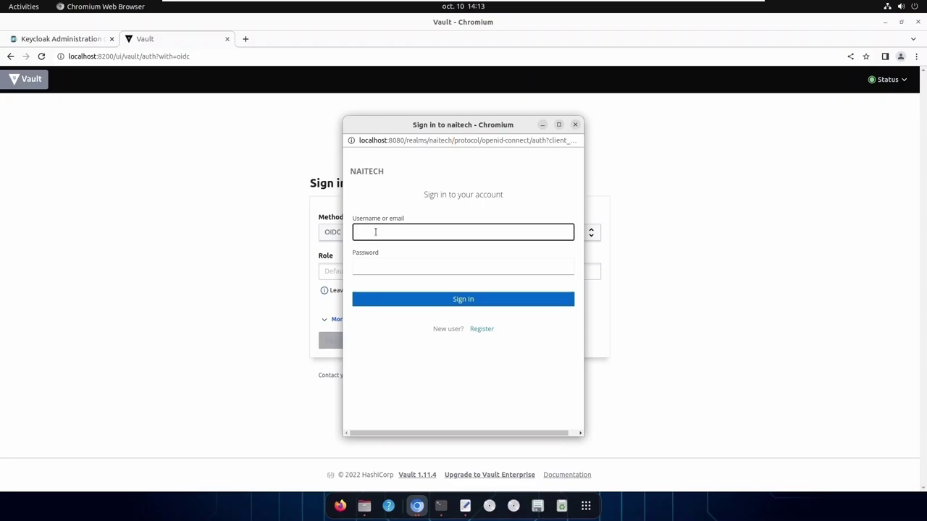
{"action": "type", "text": "naitech"}
{"action": "left_click", "coordinate": [399, 266]}
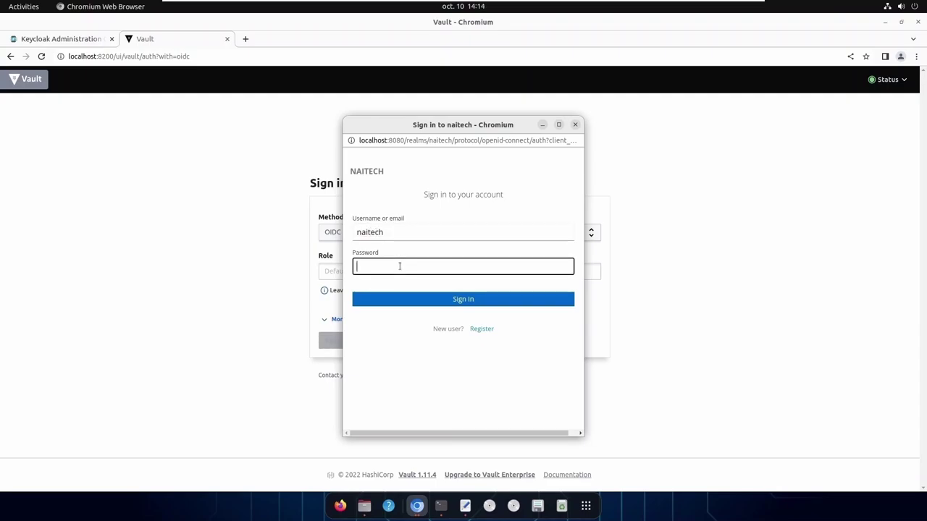
{"action": "type", "text": "•••••"}
Reset the naitech user's password in Keycloak, entering and confirming the new temporary password
{"action": "left_click", "coordinate": [78, 40]}
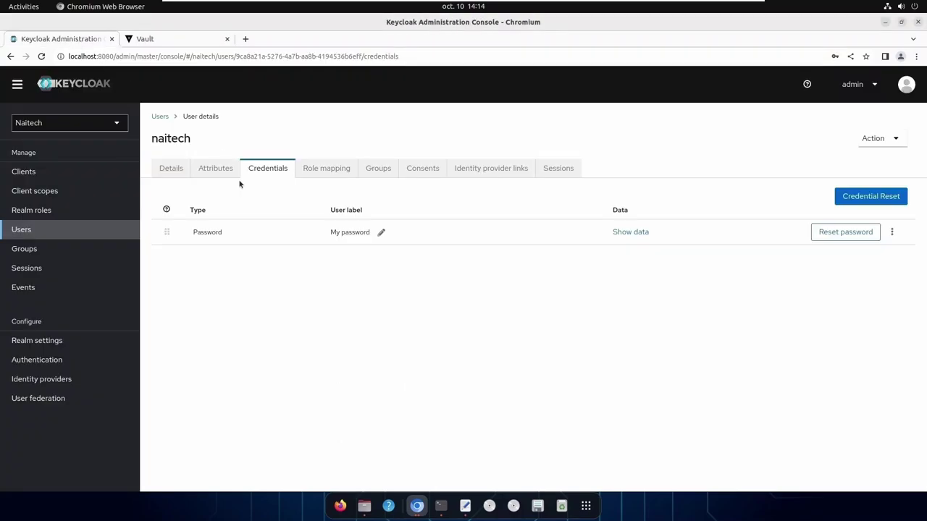
{"action": "left_click", "coordinate": [825, 236]}
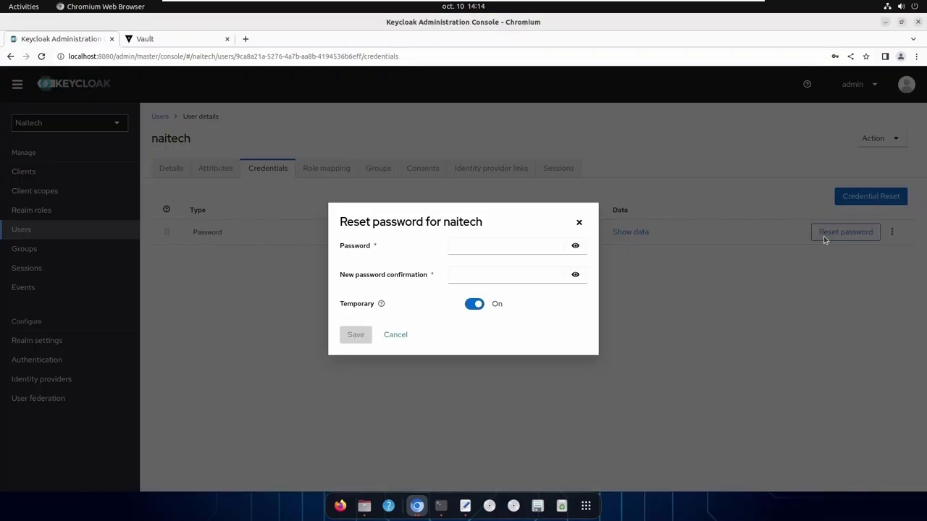
{"action": "left_click", "coordinate": [509, 249]}
{"action": "type", "text": "admin"}
{"action": "left_click", "coordinate": [575, 245]}
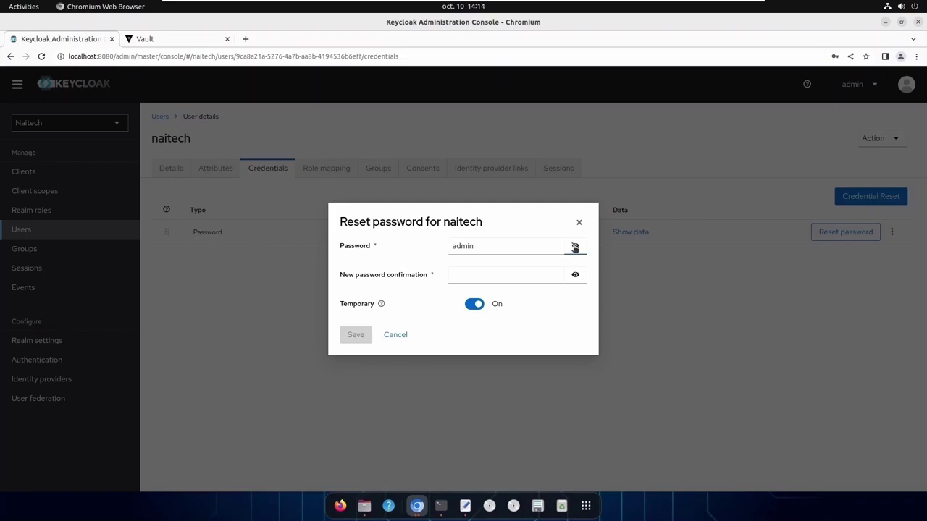
{"action": "left_click", "coordinate": [507, 273]}
{"action": "type", "text": "admin"}
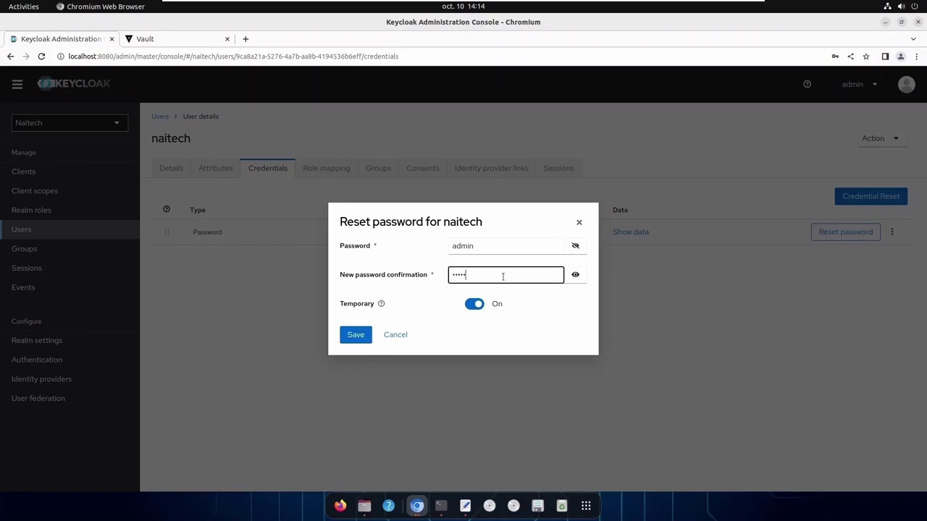
{"action": "left_click", "coordinate": [363, 337]}
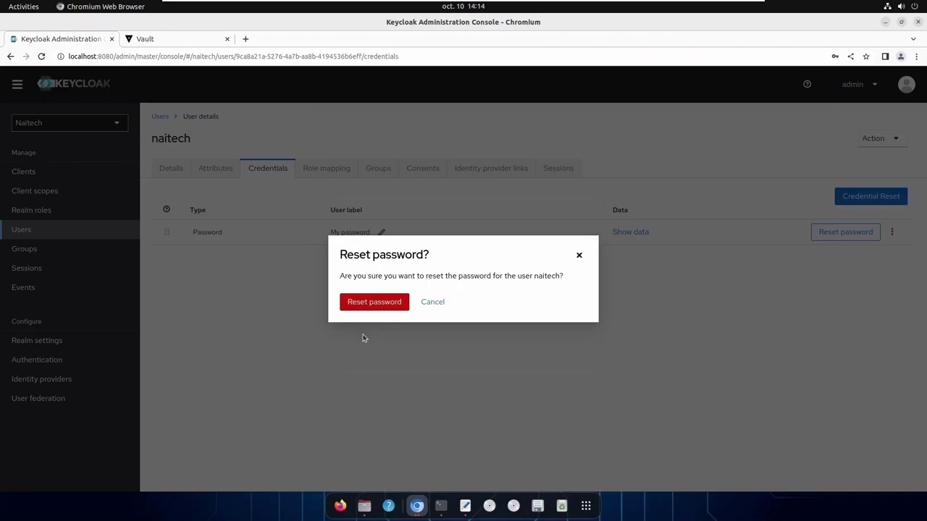
{"action": "left_click", "coordinate": [374, 302]}
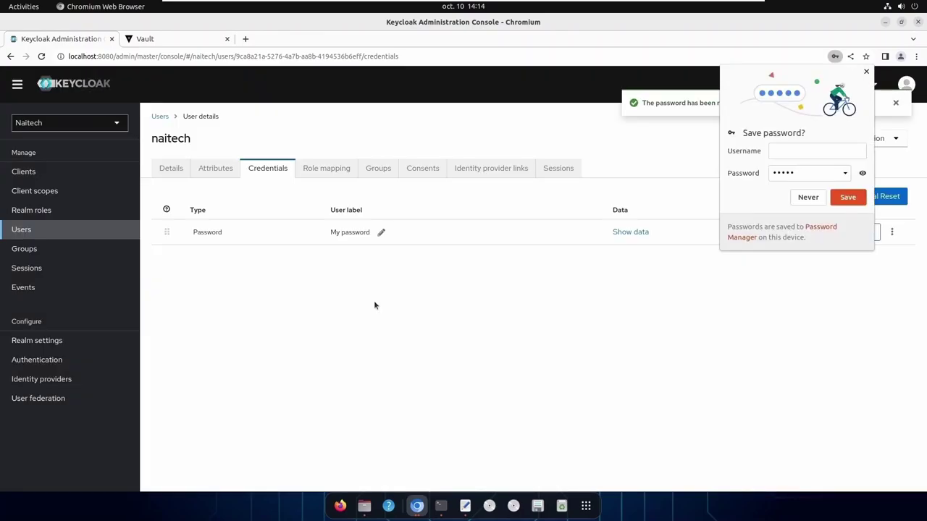
Return to the Keycloak sign-in popup, replace the password with the new one and submit
{"action": "left_click", "coordinate": [866, 71]}
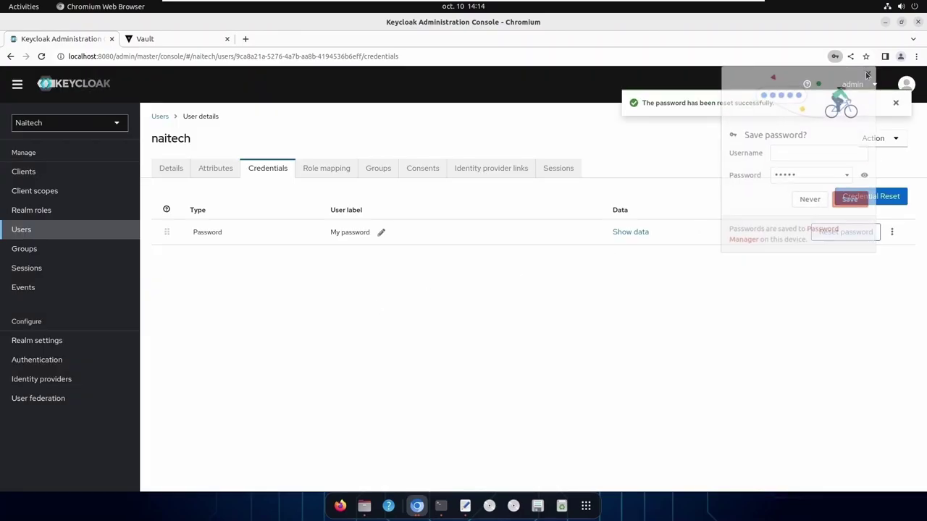
{"action": "left_click", "coordinate": [174, 42]}
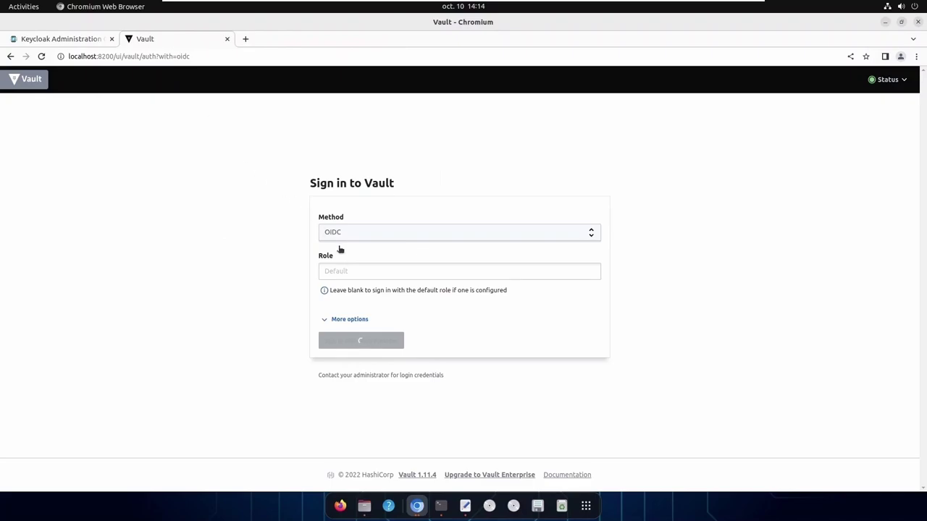
{"action": "left_click", "coordinate": [350, 271]}
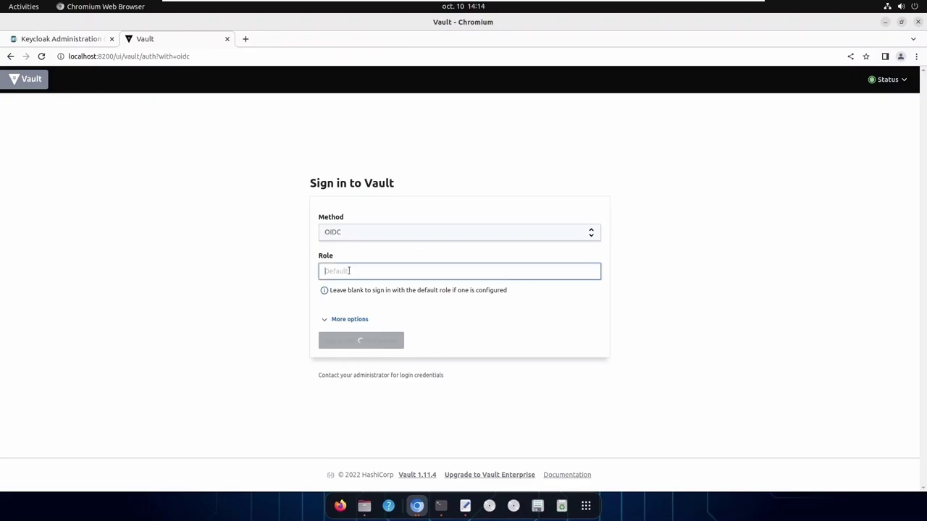
{"action": "left_click", "coordinate": [417, 506]}
{"action": "left_click", "coordinate": [475, 449]}
{"action": "left_click_drag", "start_coordinate": [388, 268], "coordinate": [343, 272]}
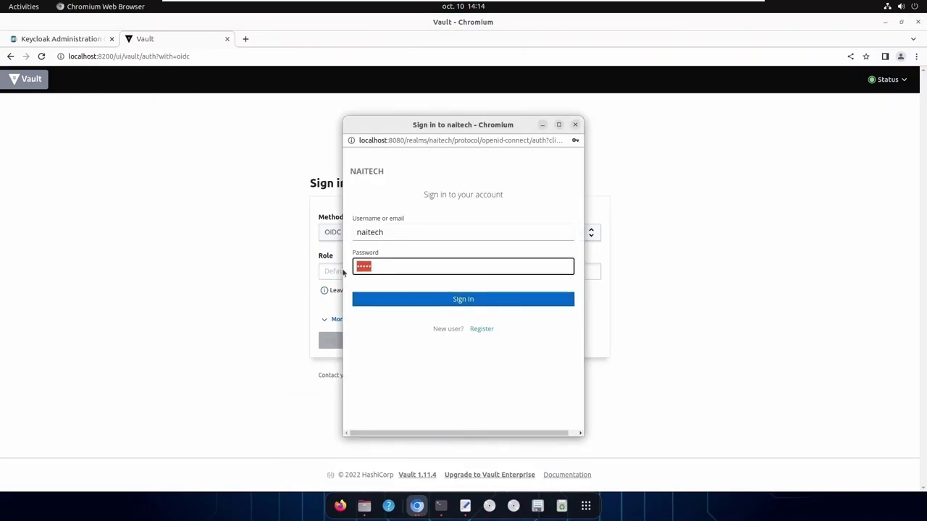
{"action": "type", "text": "admin"}
{"action": "left_click", "coordinate": [463, 299]}
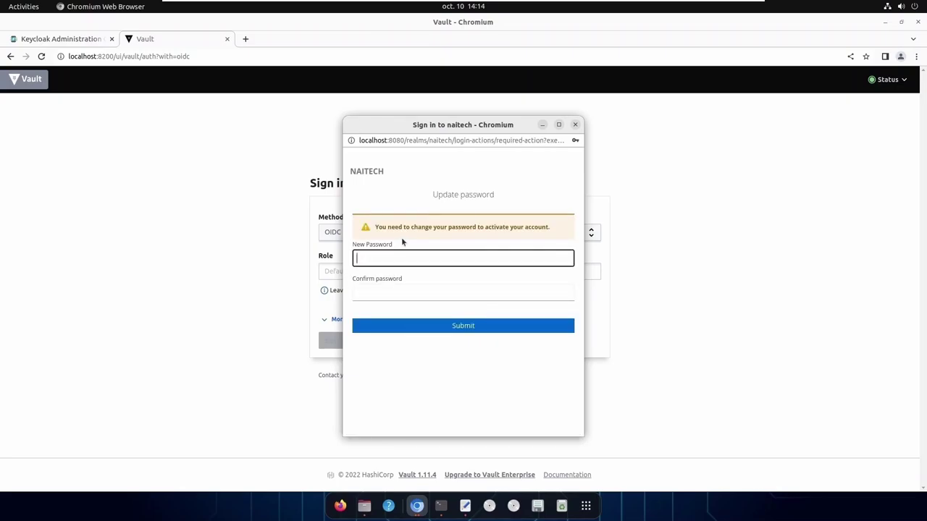
Open the naitech user in Keycloak and delete its existing password credential
{"action": "left_click", "coordinate": [81, 42]}
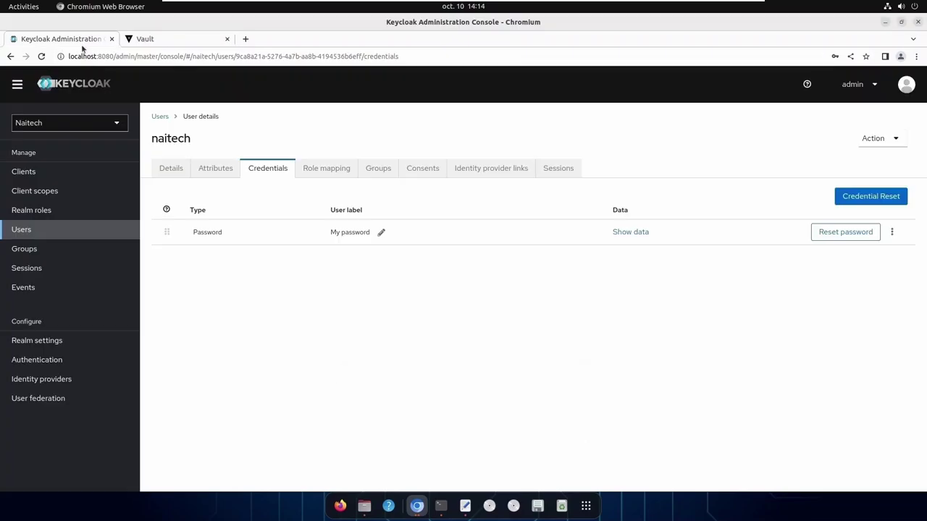
{"action": "left_click", "coordinate": [175, 172]}
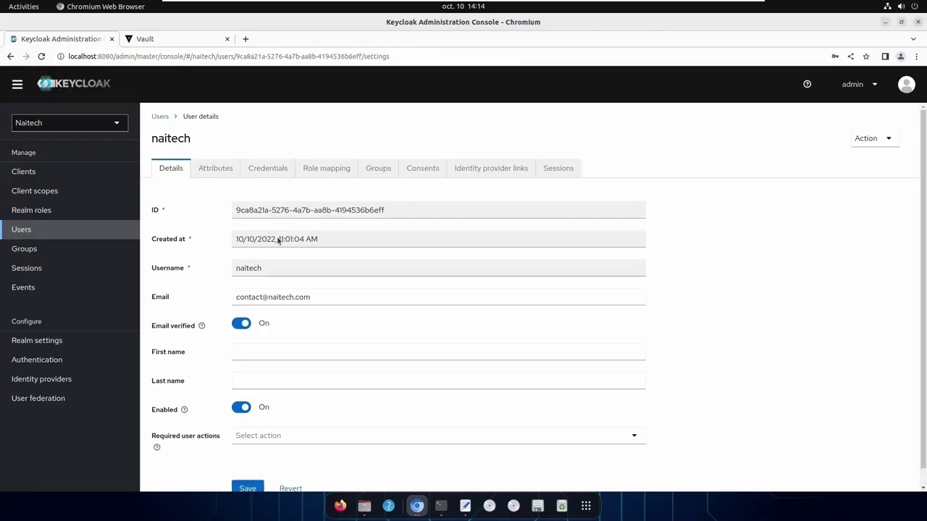
{"action": "scroll", "coordinate": [408, 353], "scroll_direction": "down", "scroll_amount": 1}
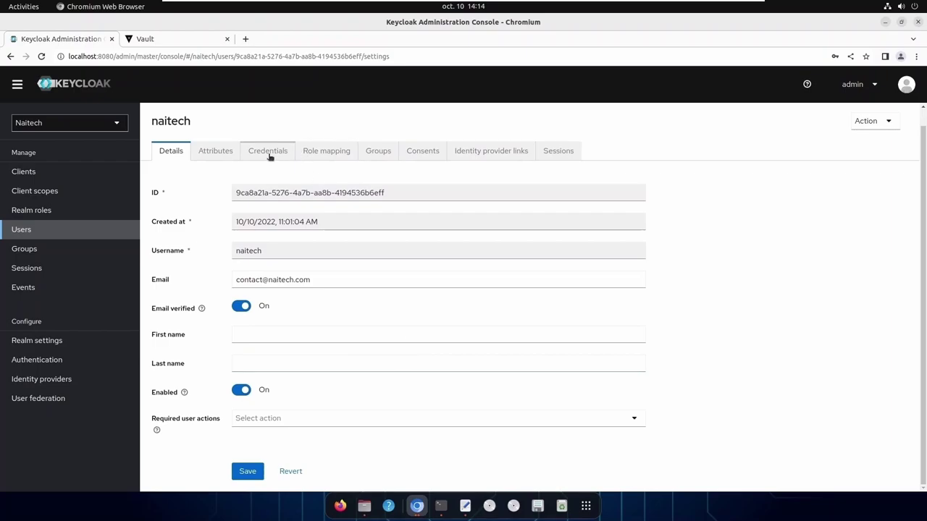
{"action": "left_click", "coordinate": [577, 420]}
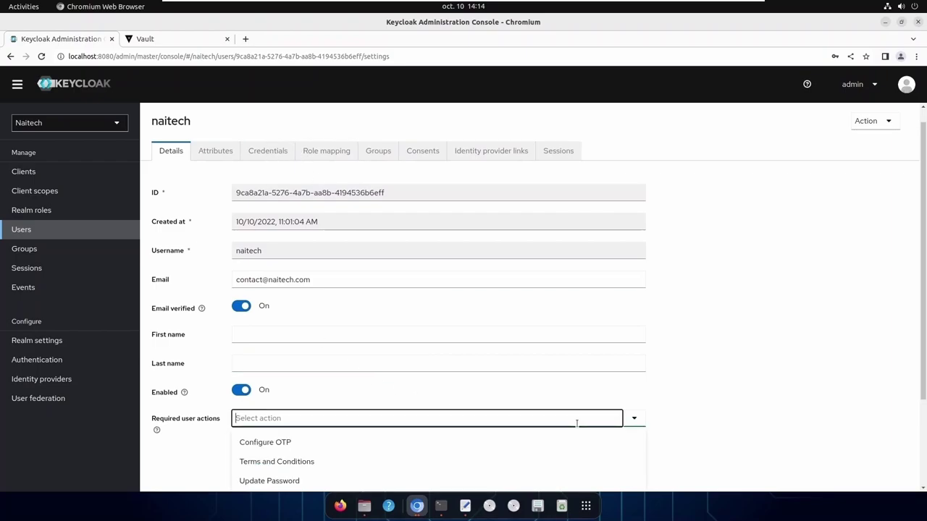
{"action": "left_click", "coordinate": [281, 155]}
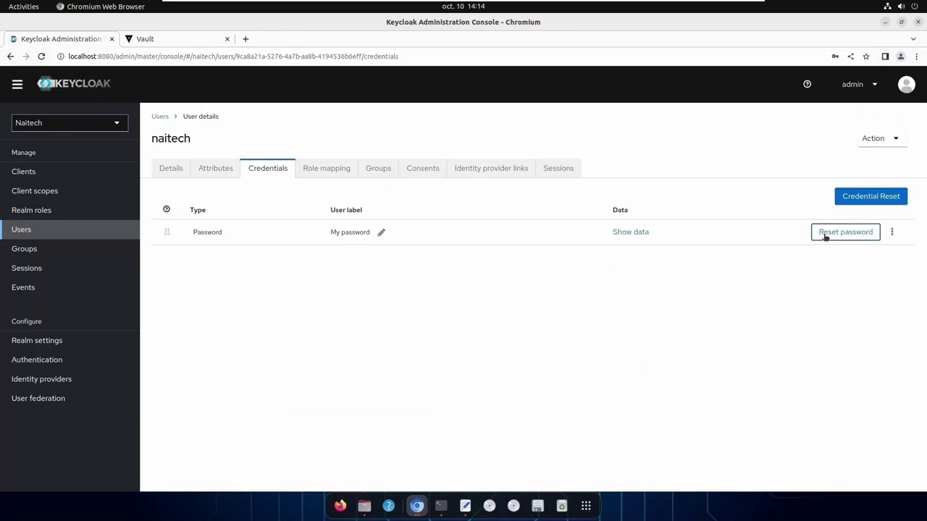
{"action": "left_click", "coordinate": [892, 234]}
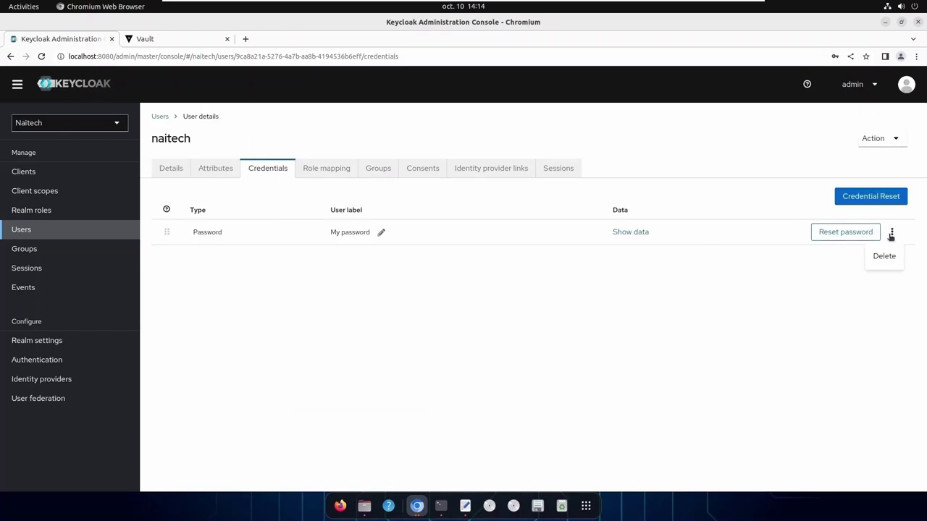
{"action": "left_click", "coordinate": [893, 262]}
{"action": "left_click", "coordinate": [358, 302]}
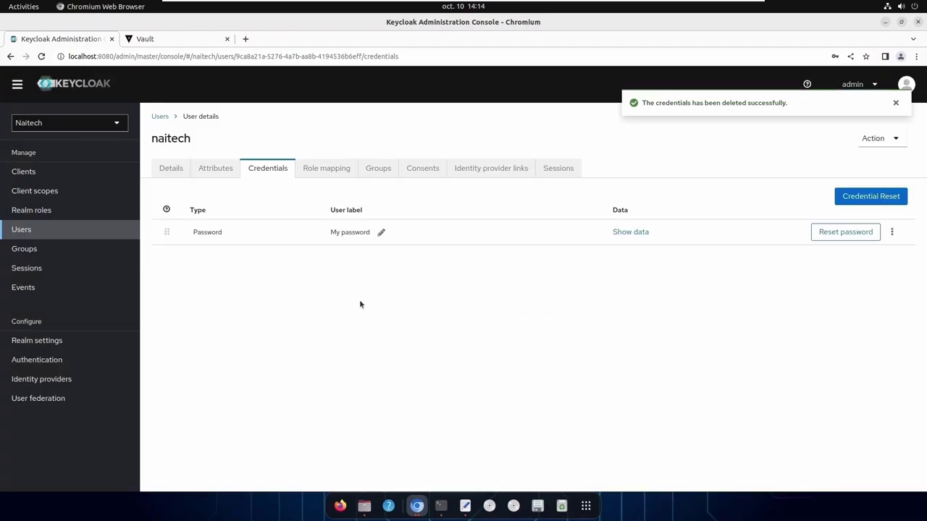
Set a new non-temporary password for naitech, entered twice, and confirm the reset
{"action": "left_click", "coordinate": [547, 293]}
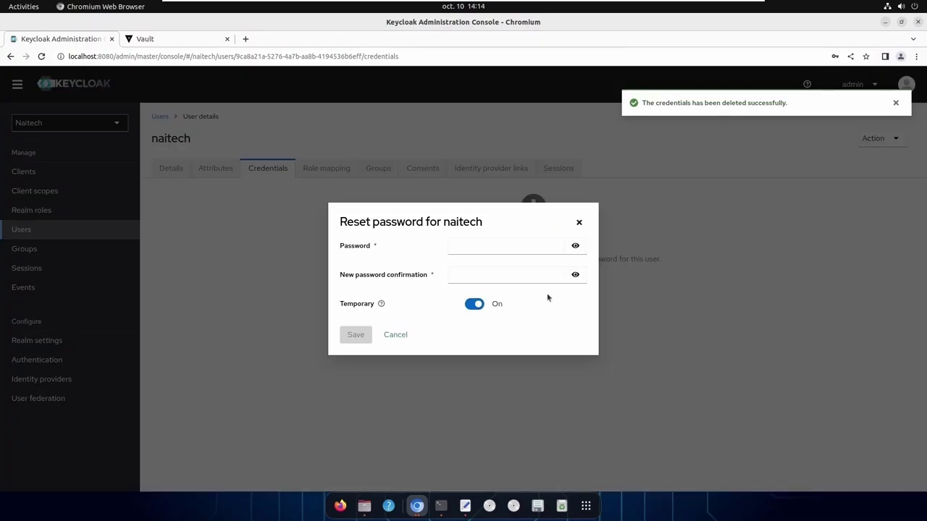
{"action": "left_click", "coordinate": [475, 250]}
{"action": "type", "text": "admin"}
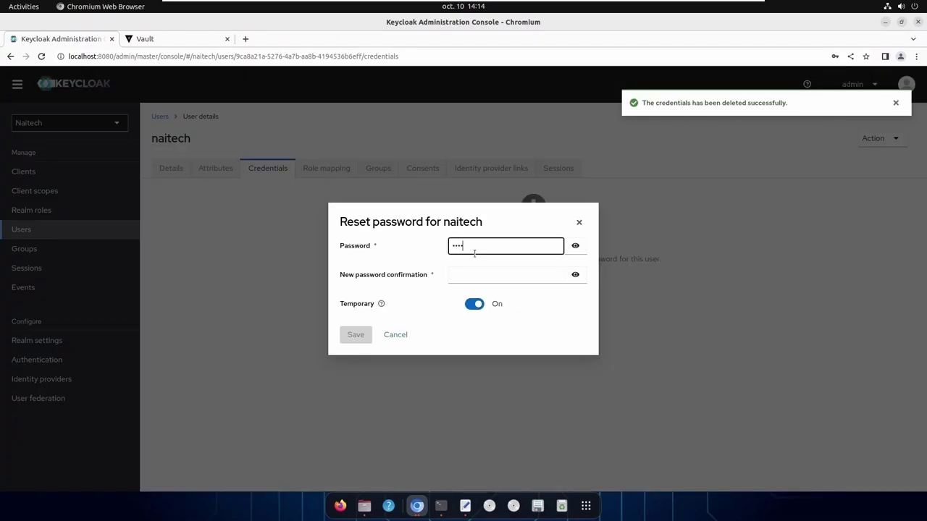
{"action": "left_click", "coordinate": [575, 246]}
{"action": "left_click", "coordinate": [463, 275]}
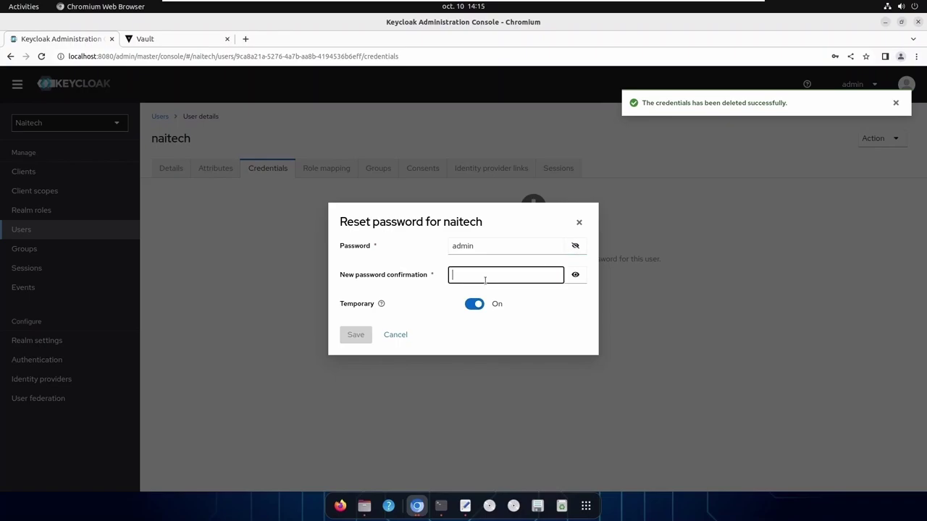
{"action": "type", "text": "admin"}
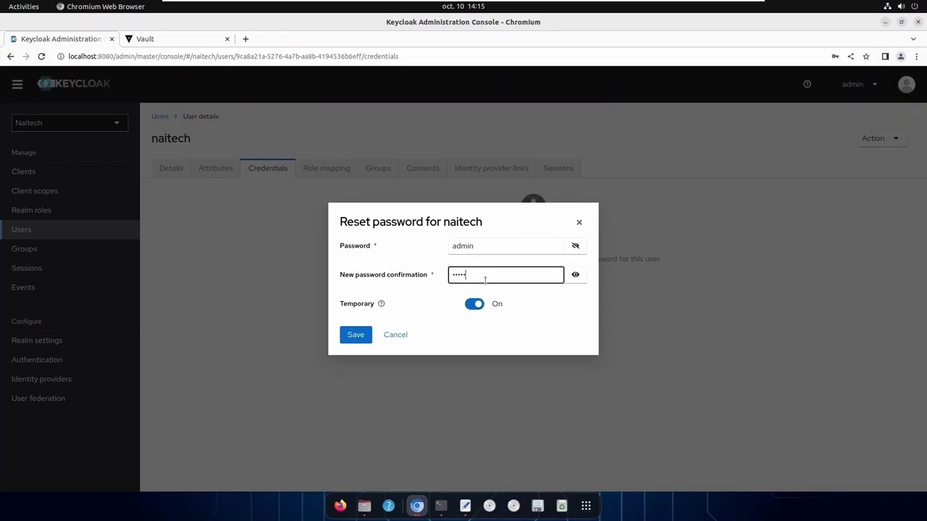
{"action": "left_click", "coordinate": [575, 275]}
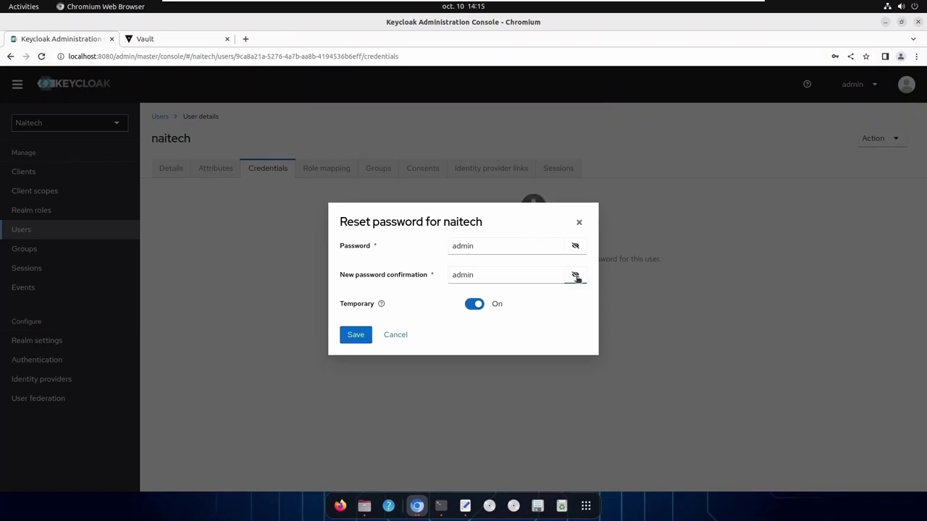
{"action": "left_click", "coordinate": [474, 303]}
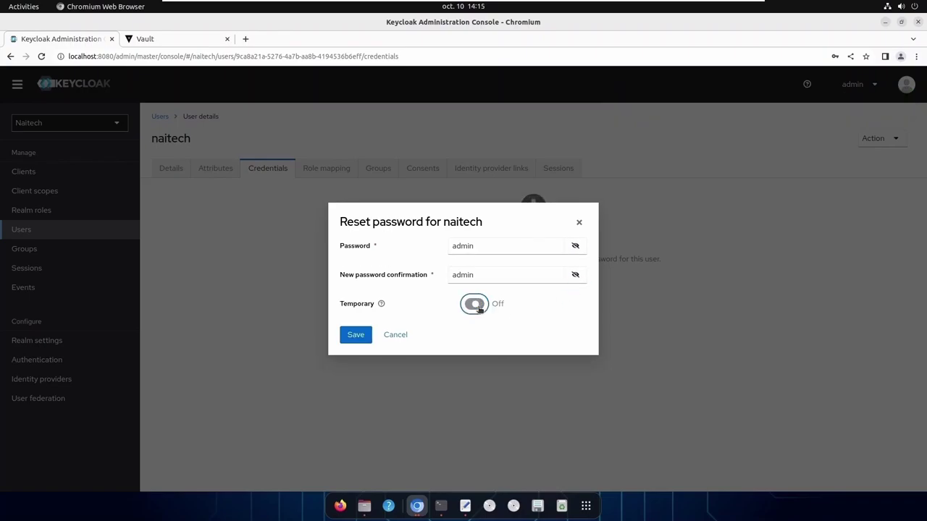
{"action": "left_click", "coordinate": [346, 336]}
{"action": "left_click", "coordinate": [371, 305]}
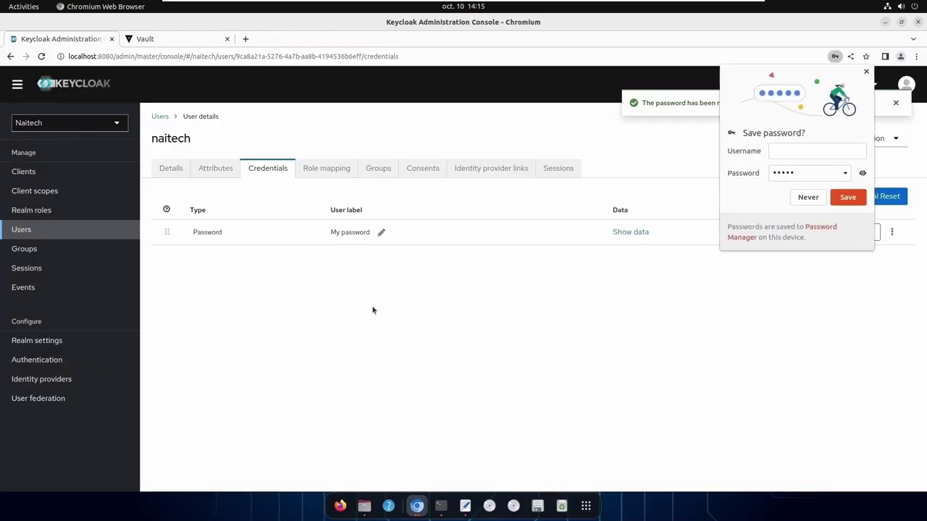
{"action": "left_click", "coordinate": [866, 71]}
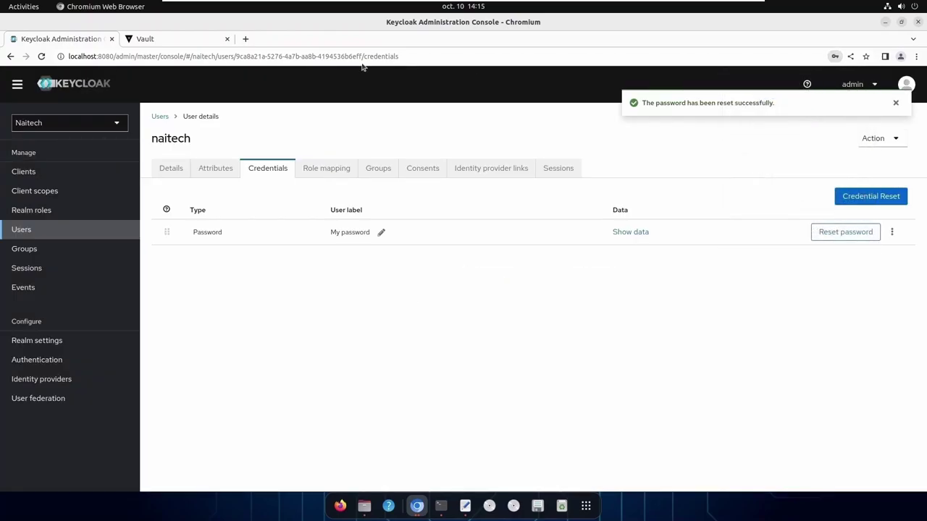
{"action": "left_click", "coordinate": [418, 505]}
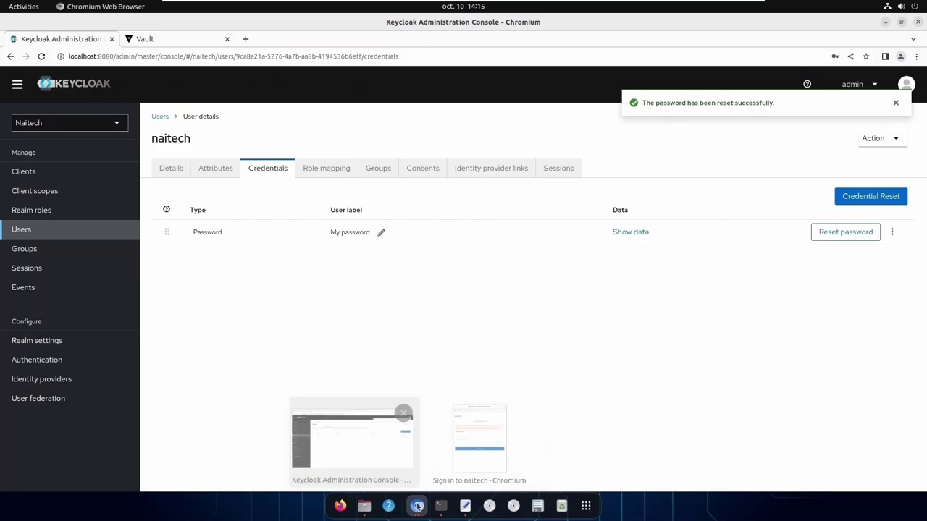
Close the stale Keycloak popup and restart the OIDC sign-in from Vault
{"action": "left_click", "coordinate": [487, 450]}
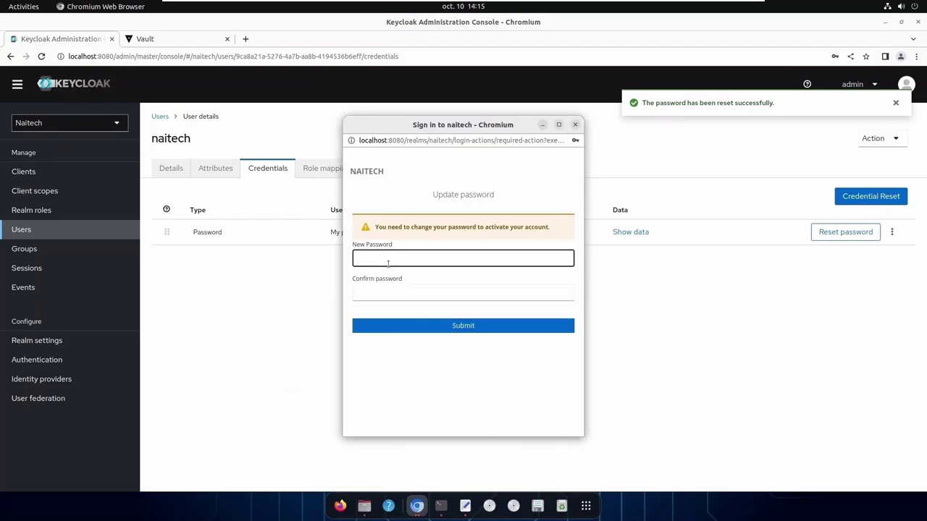
{"action": "left_click", "coordinate": [575, 125]}
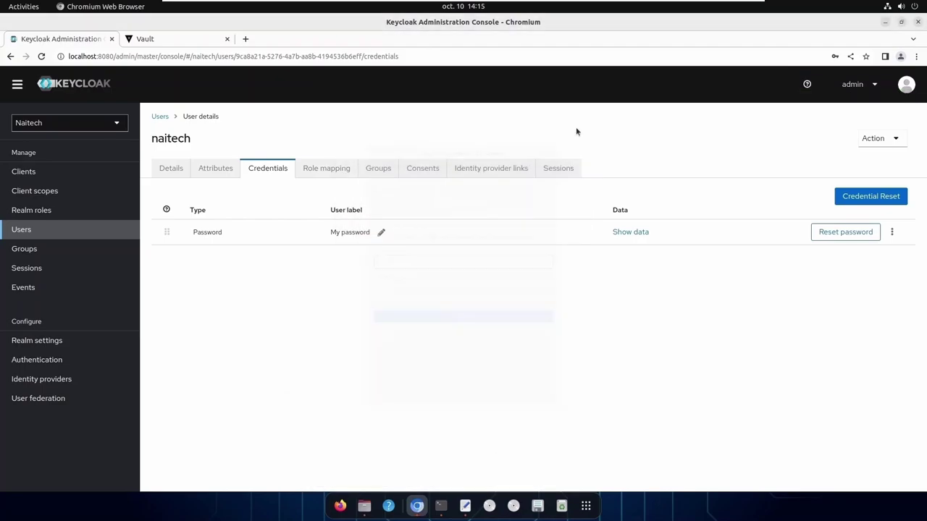
{"action": "left_click", "coordinate": [163, 44]}
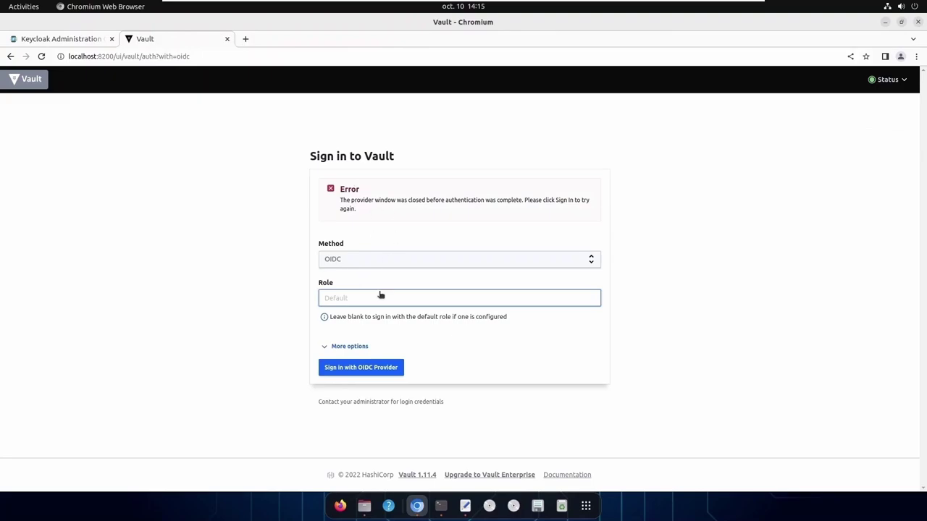
{"action": "left_click", "coordinate": [364, 368]}
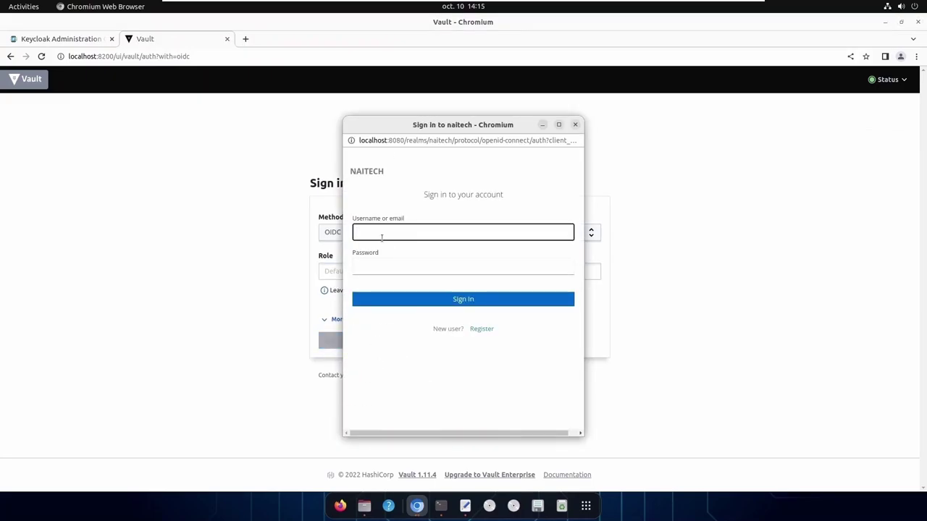
Log in to the Keycloak popup as naitech with the account password
{"action": "type", "text": "naitech"}
{"action": "left_click", "coordinate": [383, 267]}
{"action": "type", "text": "na"}
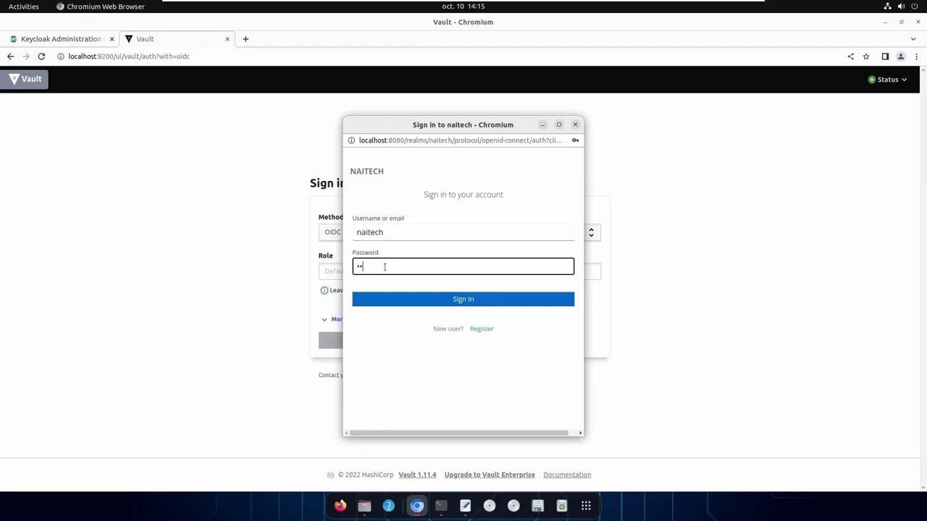
{"action": "type", "text": "ite"}
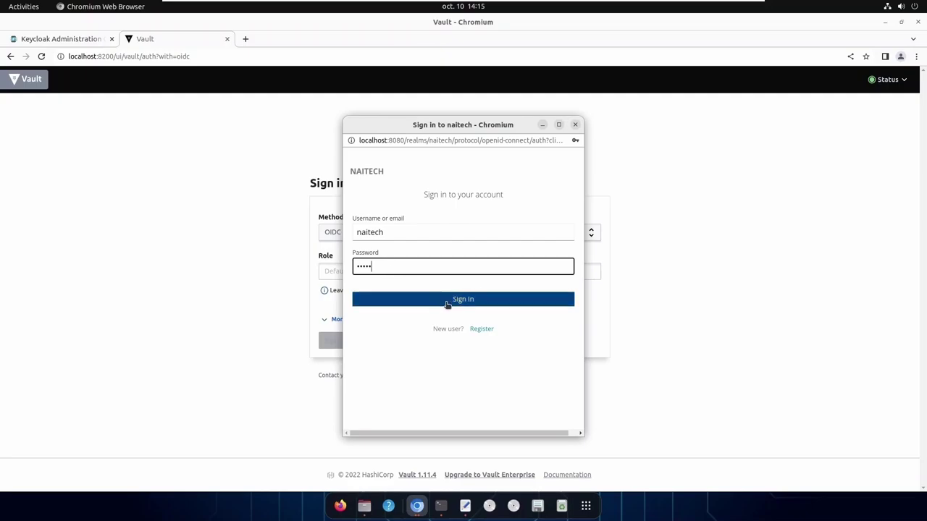
{"action": "left_click", "coordinate": [464, 301]}
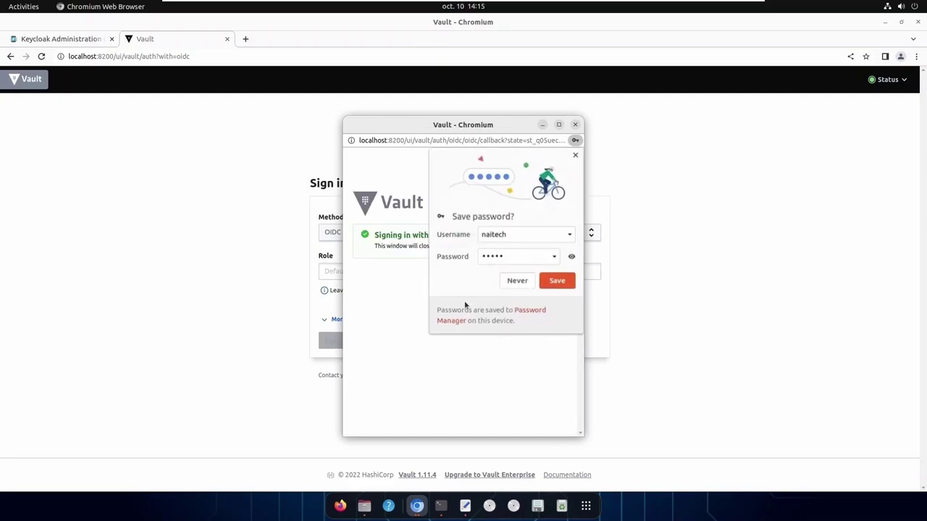